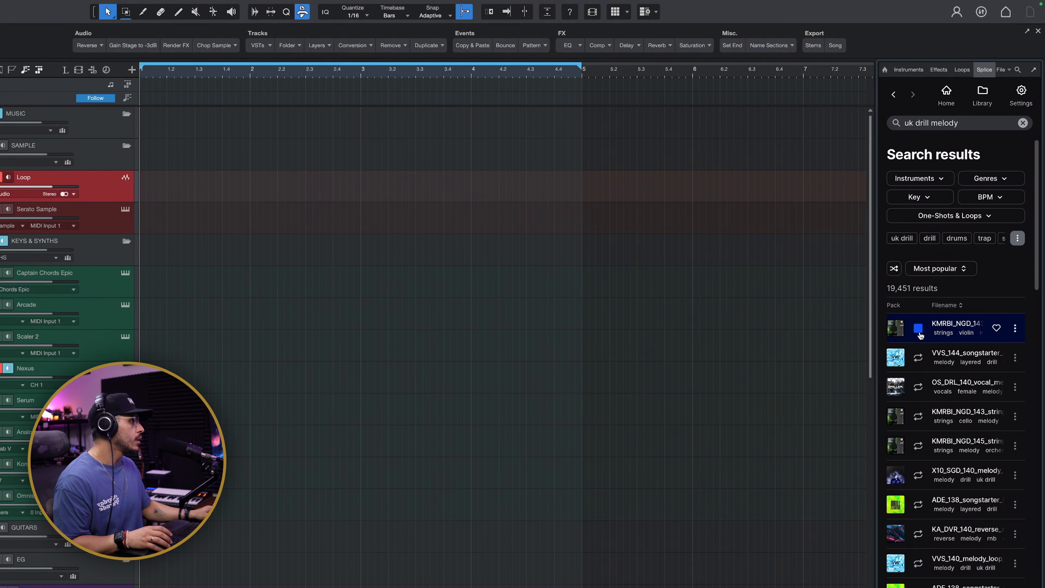
Audition the UK drill melody results and place the KMRBI_NGD_143 violin strings loop at bar 1 of the Loop track.
left_click(918, 357)
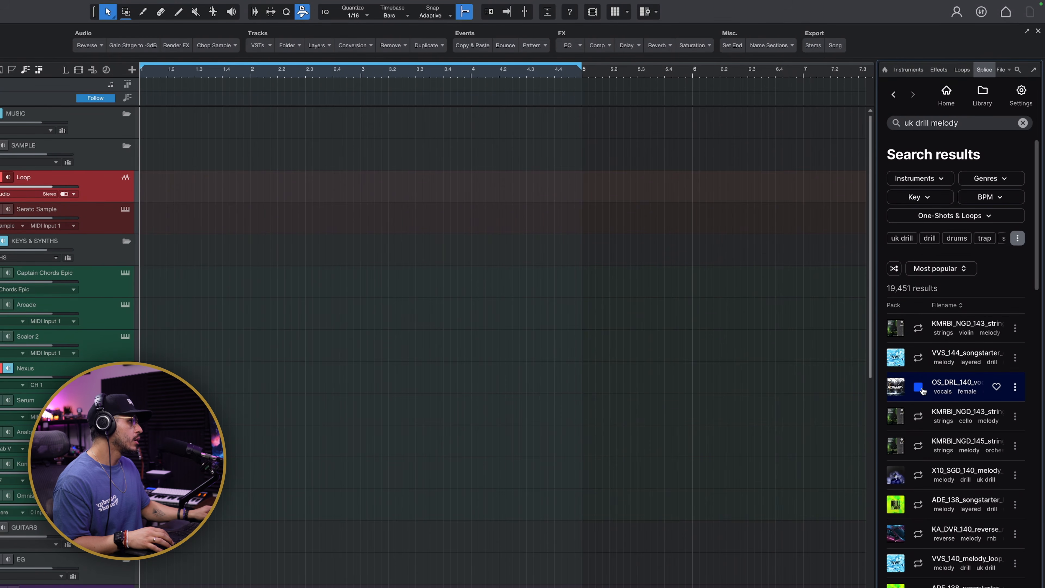
left_click_drag(895, 328, 263, 157)
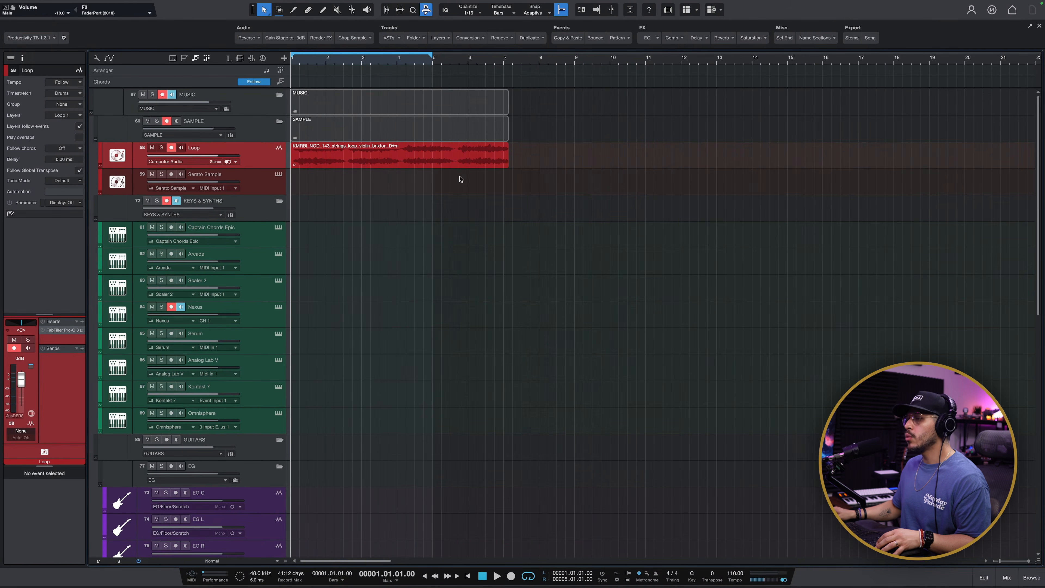
Set the song tempo to 143 BPM and the song key to E♭m.
type("143")
key("Return")
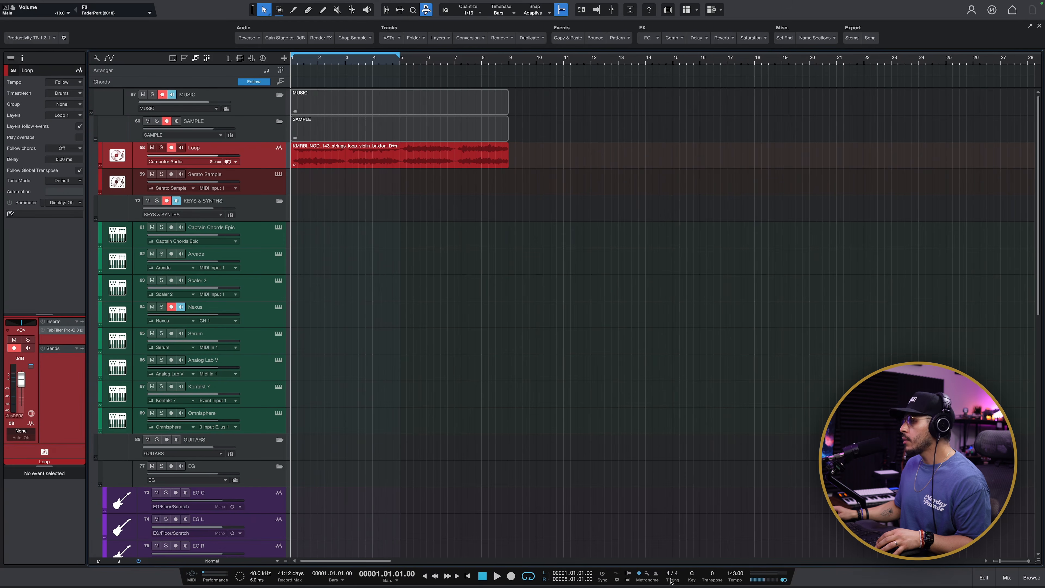
left_click(693, 576)
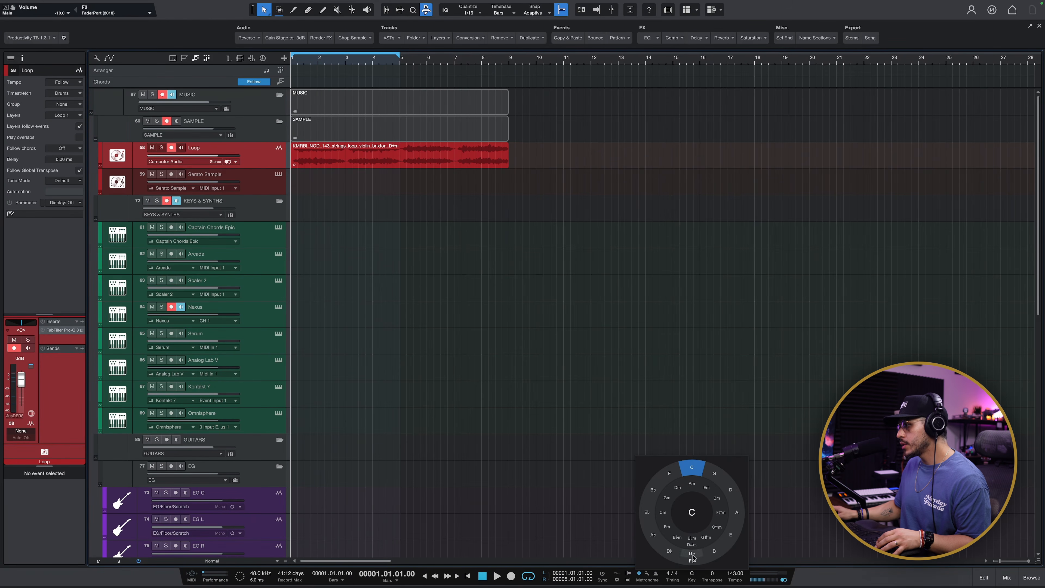
left_click(691, 539)
Match the cycle range to the violin loop clip and play it back.
left_click(481, 163)
key("p")
key("space")
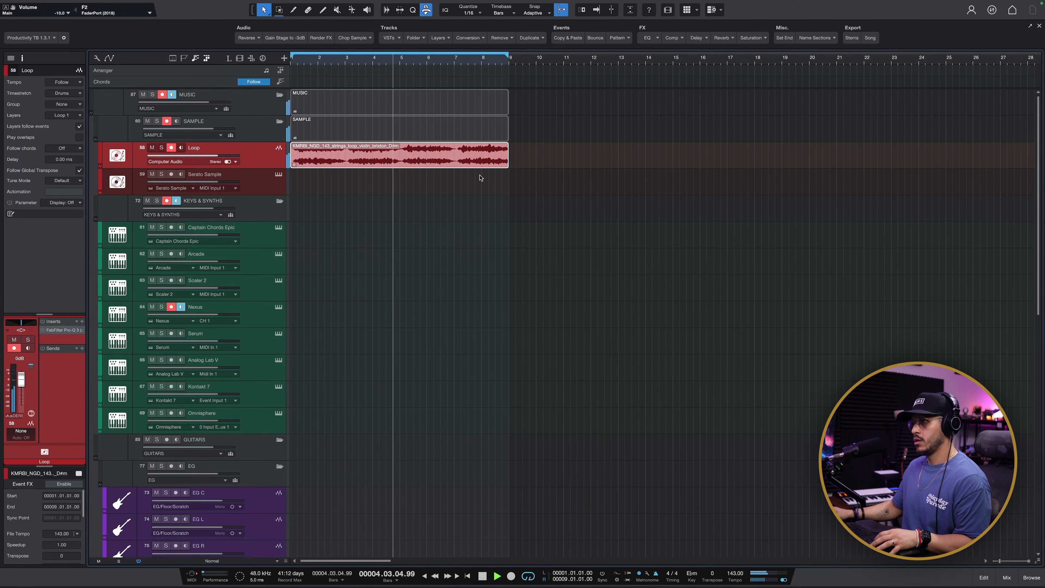
key("space")
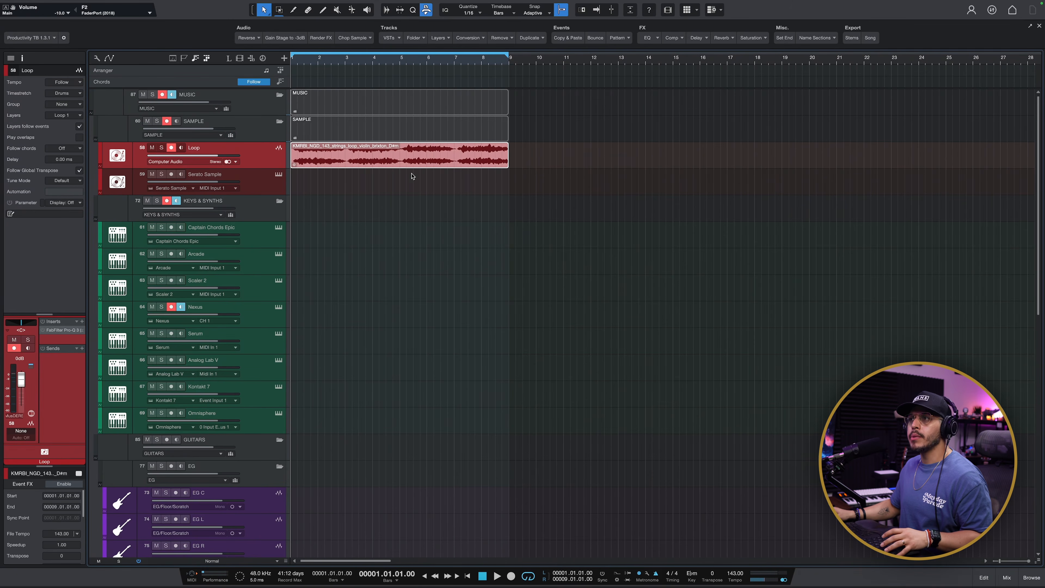
Open the Serato Sample instrument beside the tracks and delete the violin loop clip from the Loop track.
left_click(279, 175)
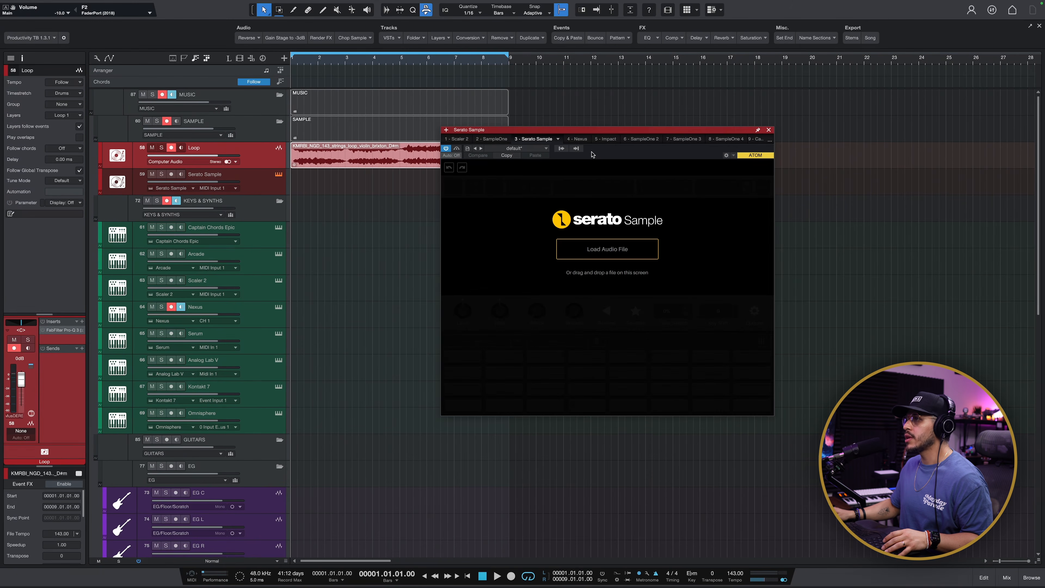
left_click_drag(591, 135, 554, 207)
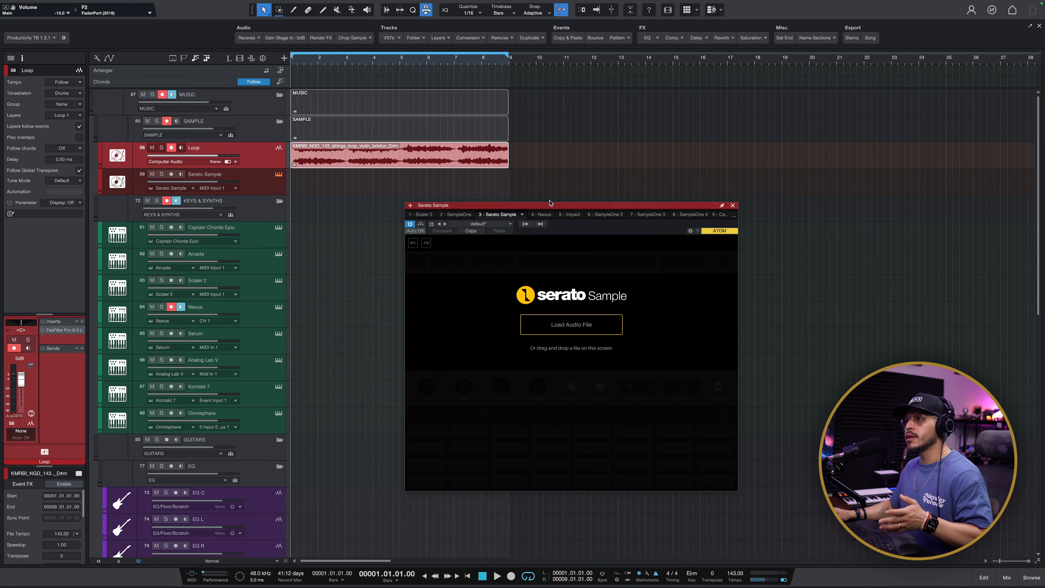
left_click_drag(470, 208, 478, 194)
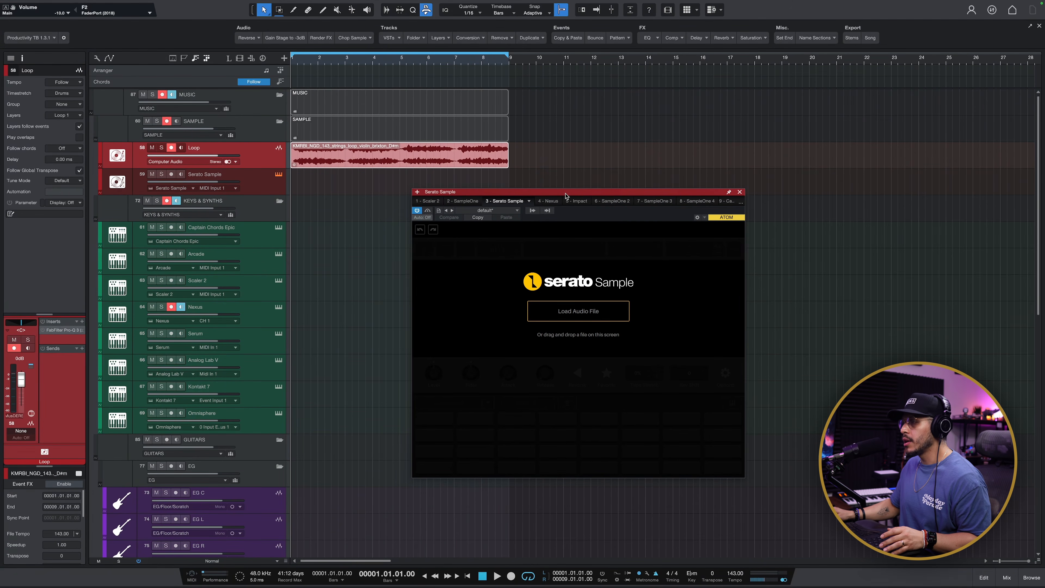
left_click_drag(559, 191, 552, 200)
key("Delete")
Find the KMRBI_NGD_143 violin loop in the song's audio pool and load it into Serato Sample.
left_click(1031, 577)
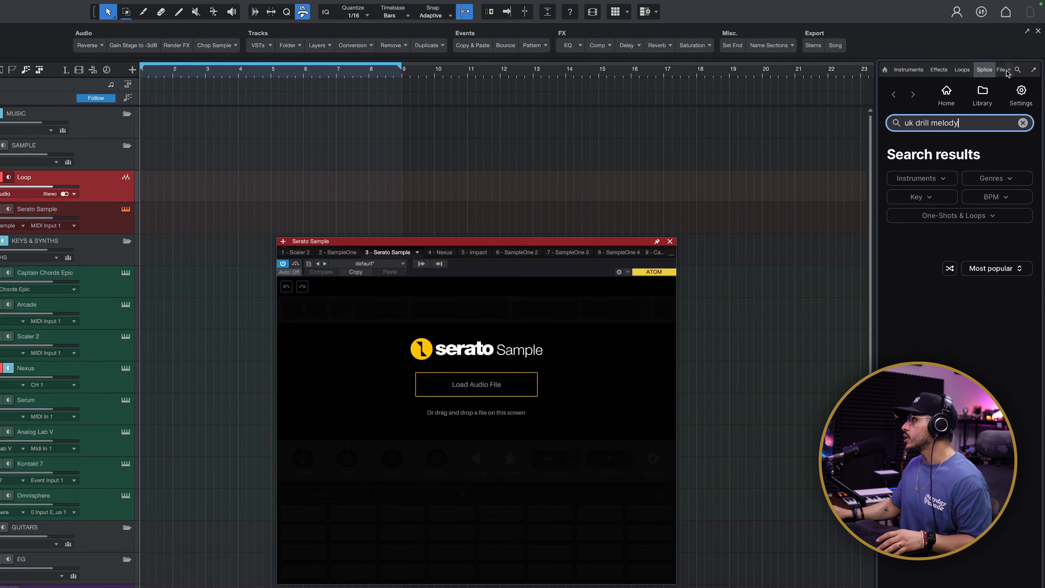
left_click(1007, 71)
left_click(983, 179)
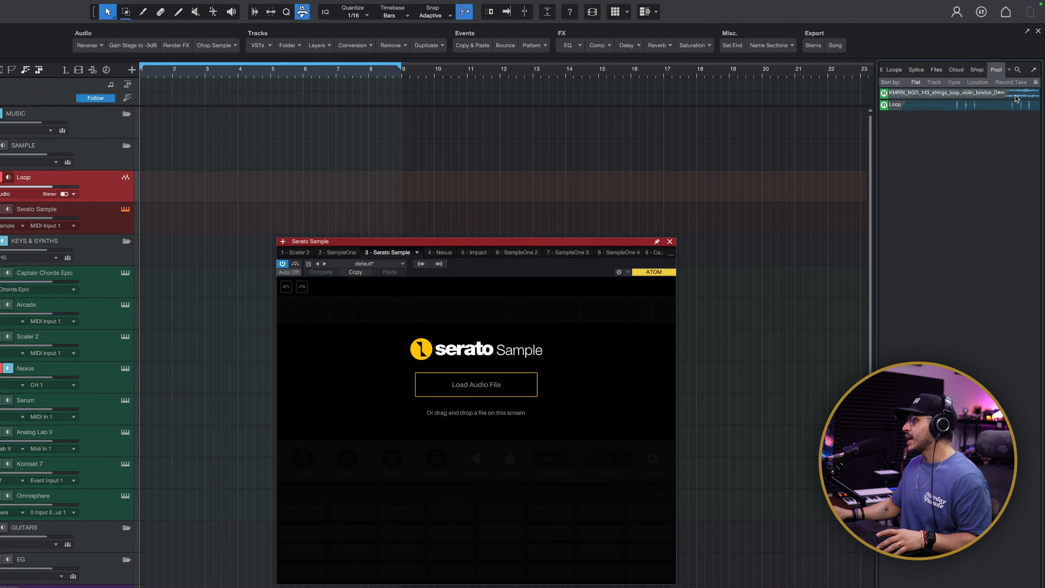
left_click(1016, 98)
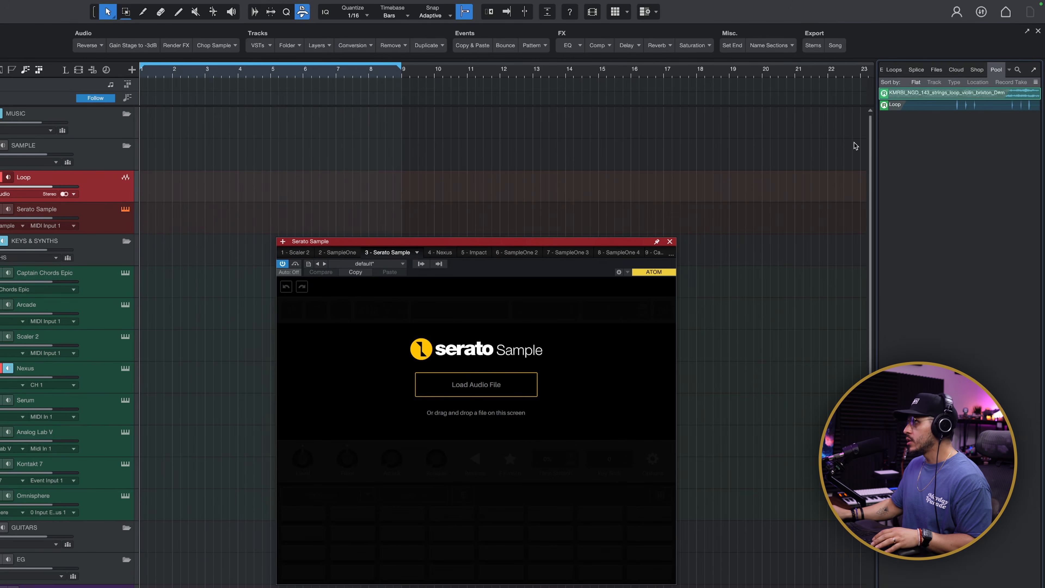
right_click(940, 96)
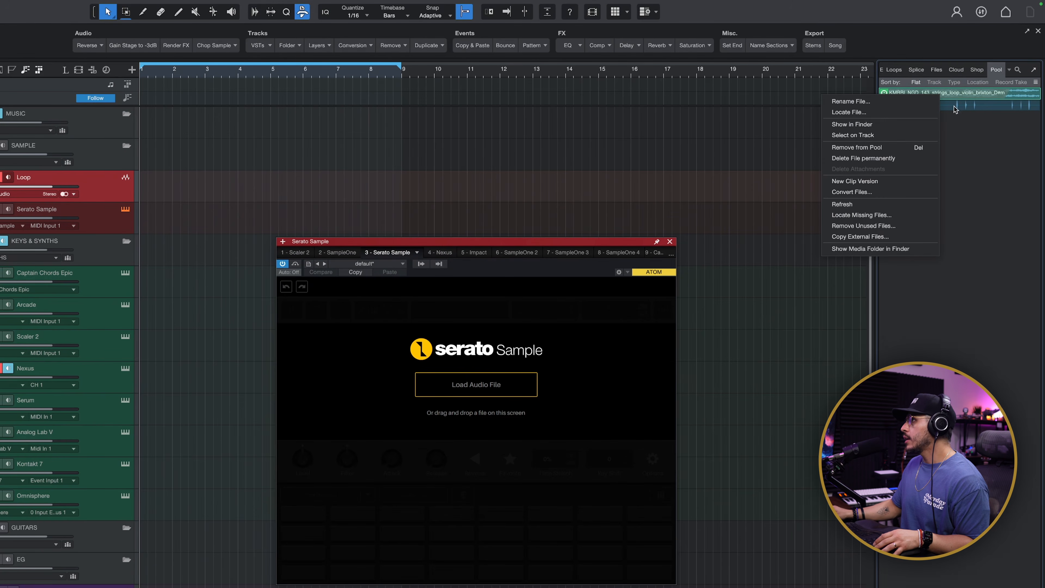
left_click(864, 135)
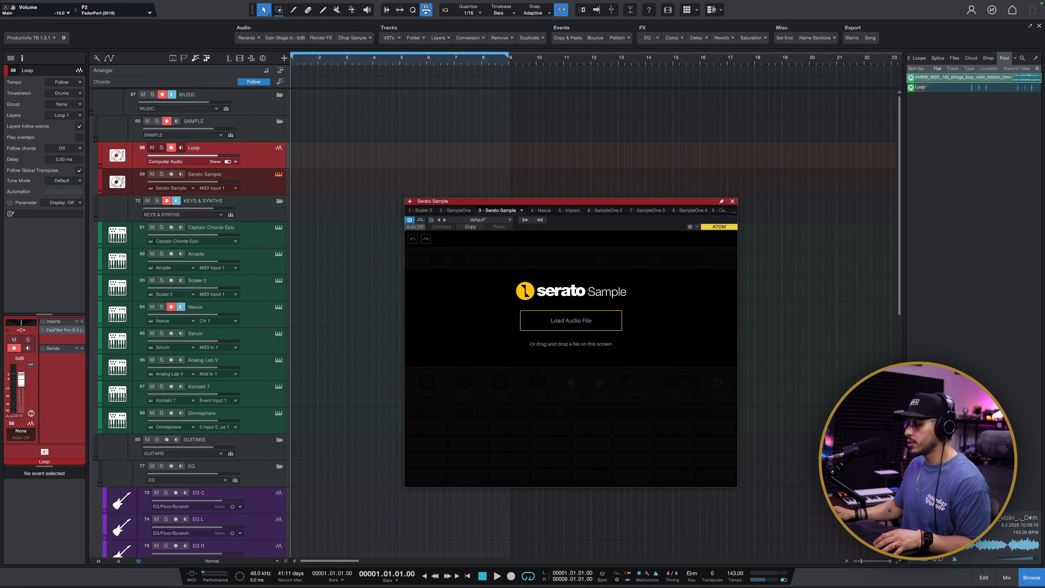
left_click_drag(963, 77, 571, 319)
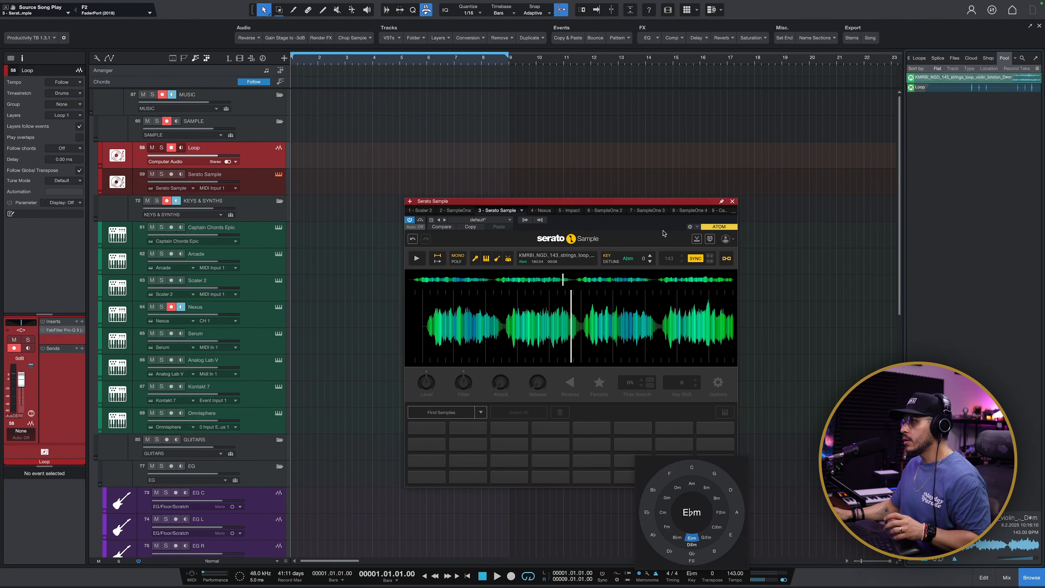
Turn off Sync in Serato Sample and set the first pad's cue at the start of the violin waveform.
left_click(663, 236)
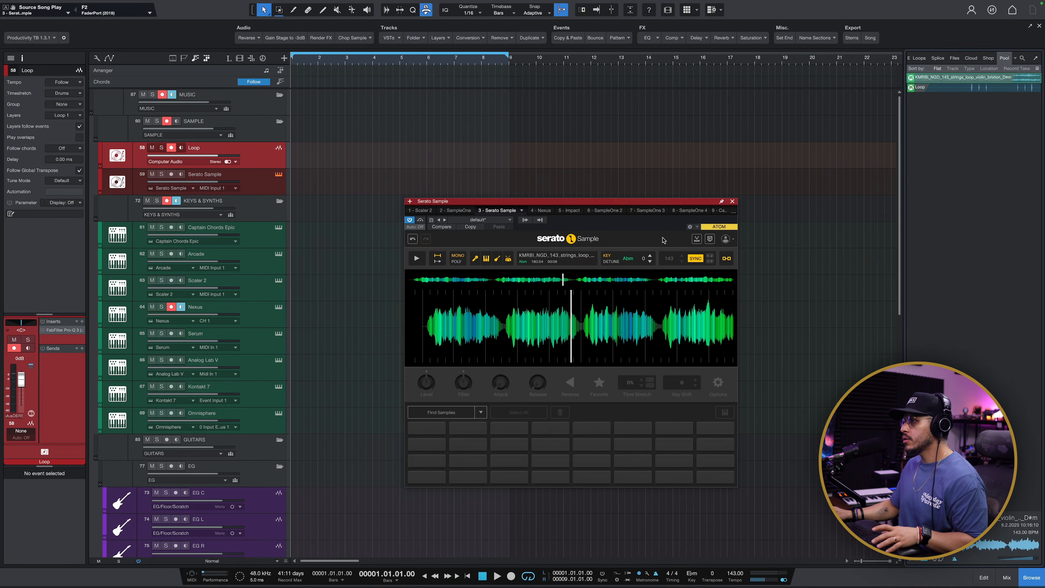
left_click(694, 259)
left_click_drag(590, 300, 734, 300)
left_click_drag(648, 326, 652, 325)
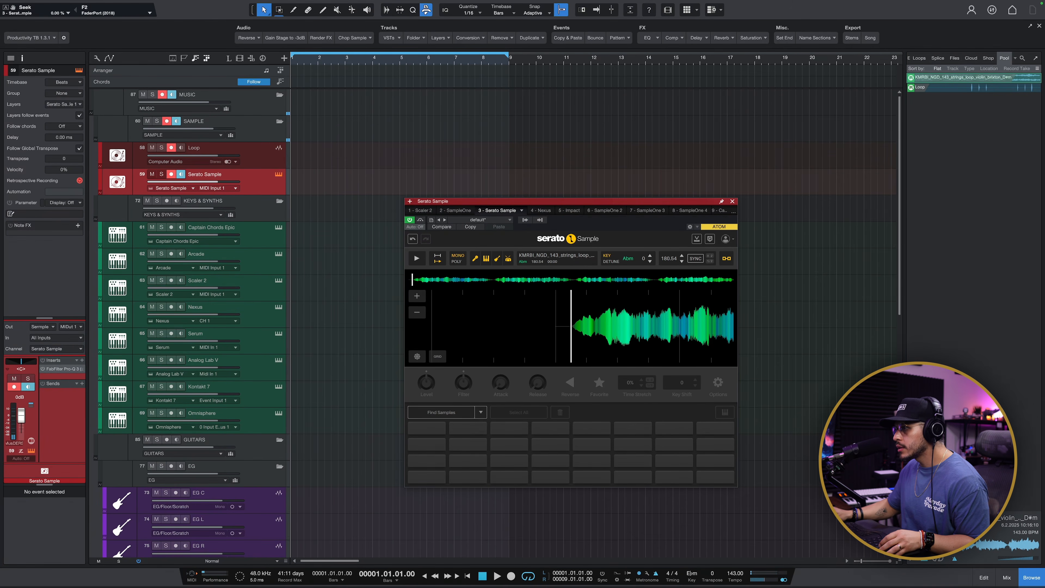
key("space")
key("space")
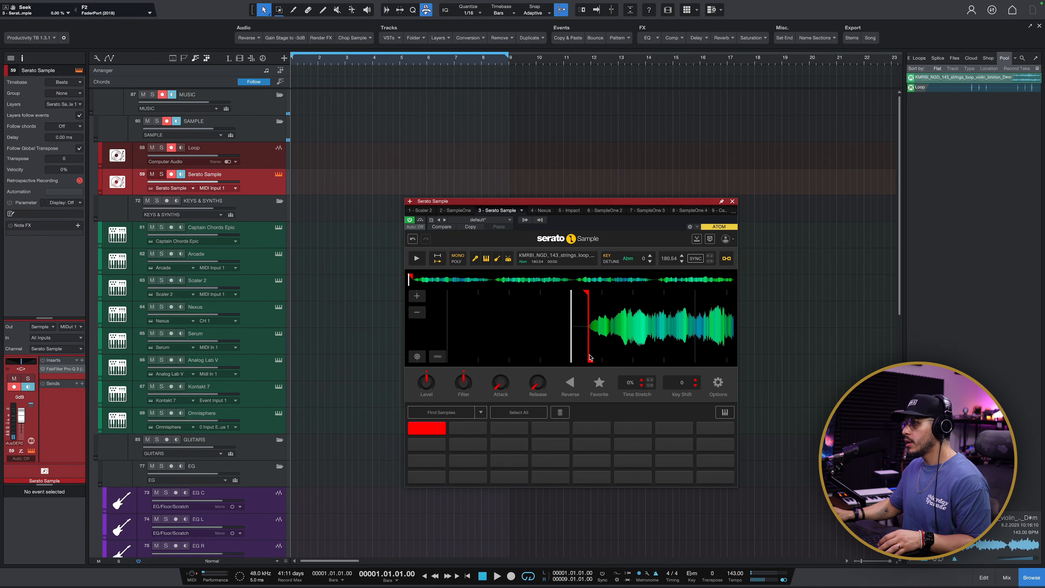
left_click(416, 259)
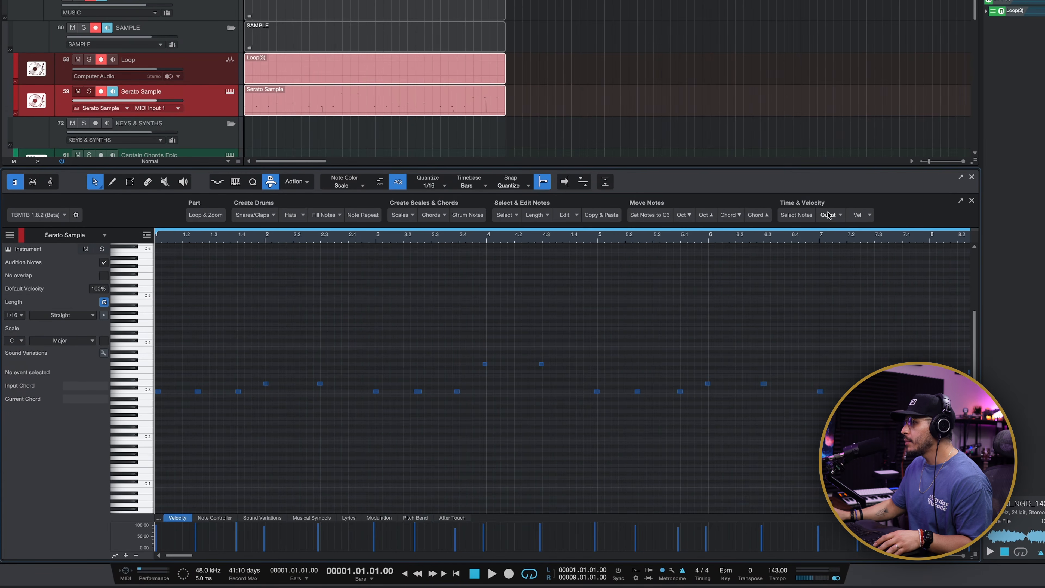
Quantize the Serato Sample part's note lengths to 1/8, play it back and return to the arrangement.
left_click(837, 216)
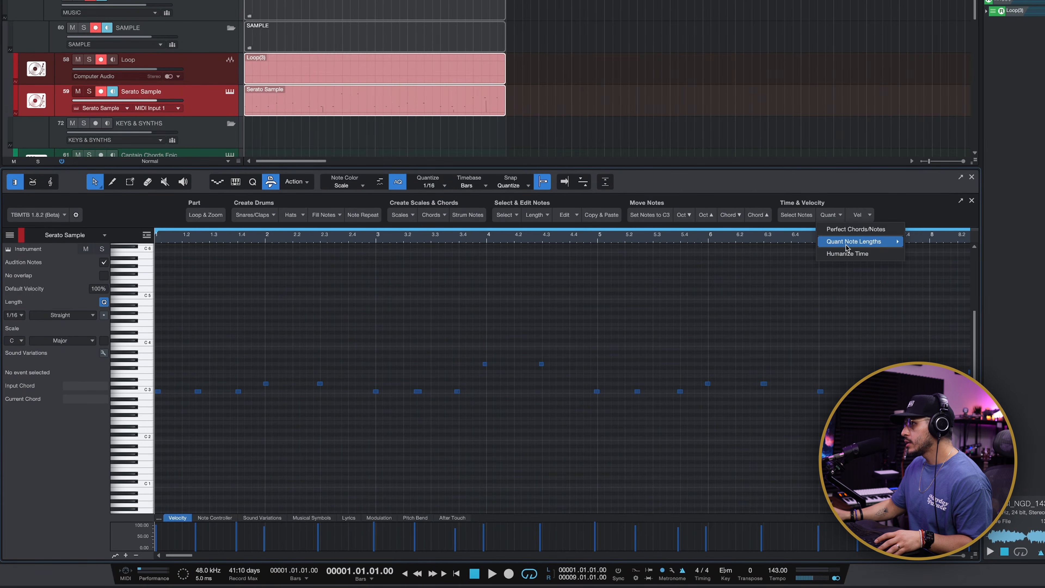
left_click(932, 252)
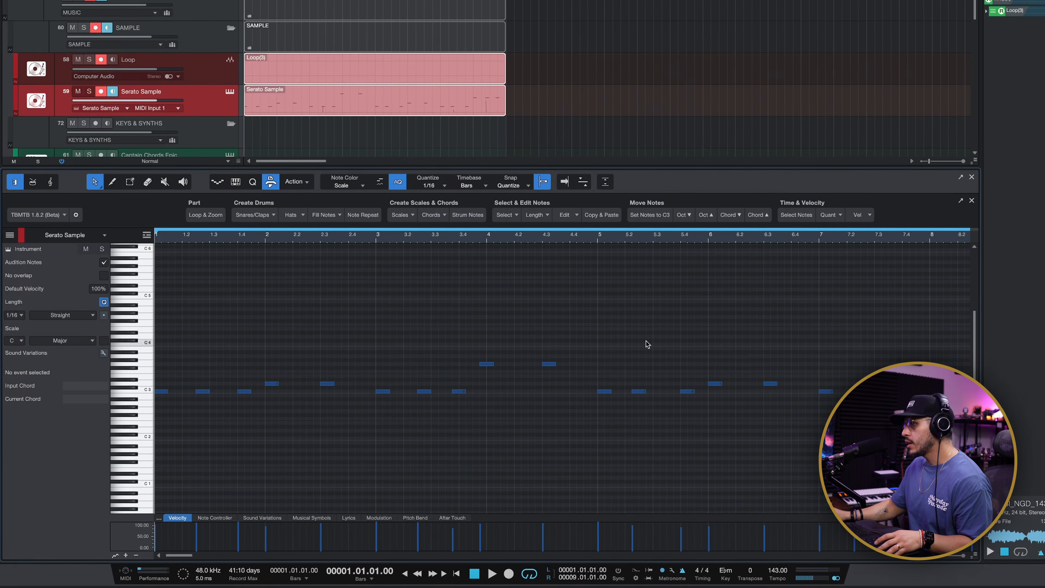
key("space")
key("space")
key("ctrl+a")
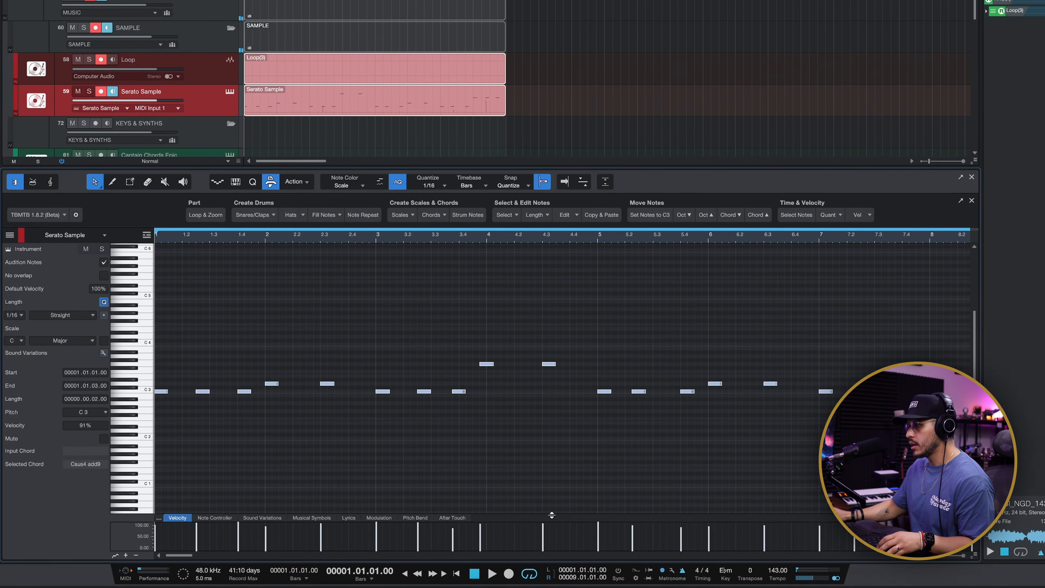
double_click(329, 91)
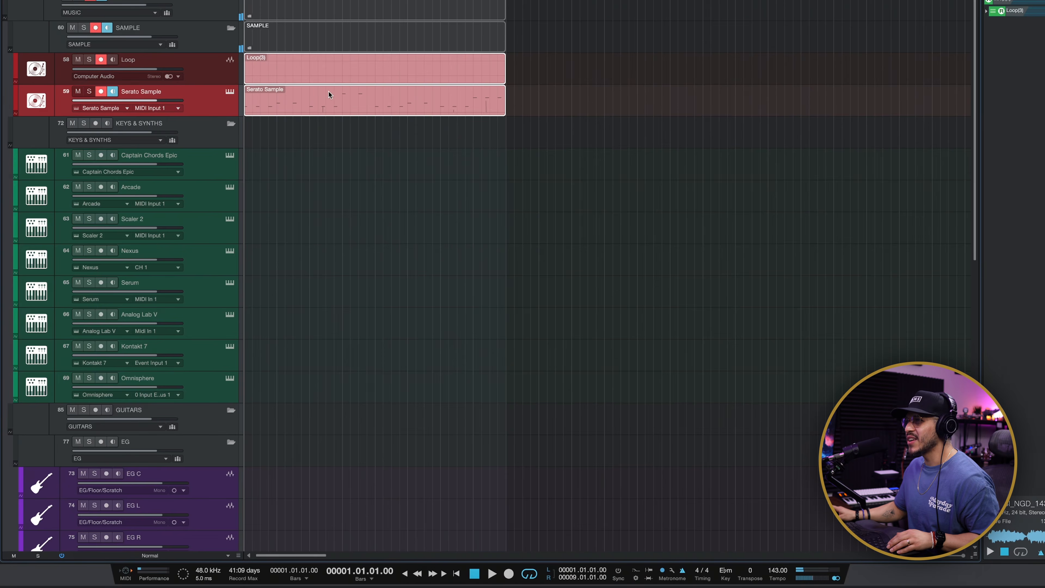
left_click(327, 99)
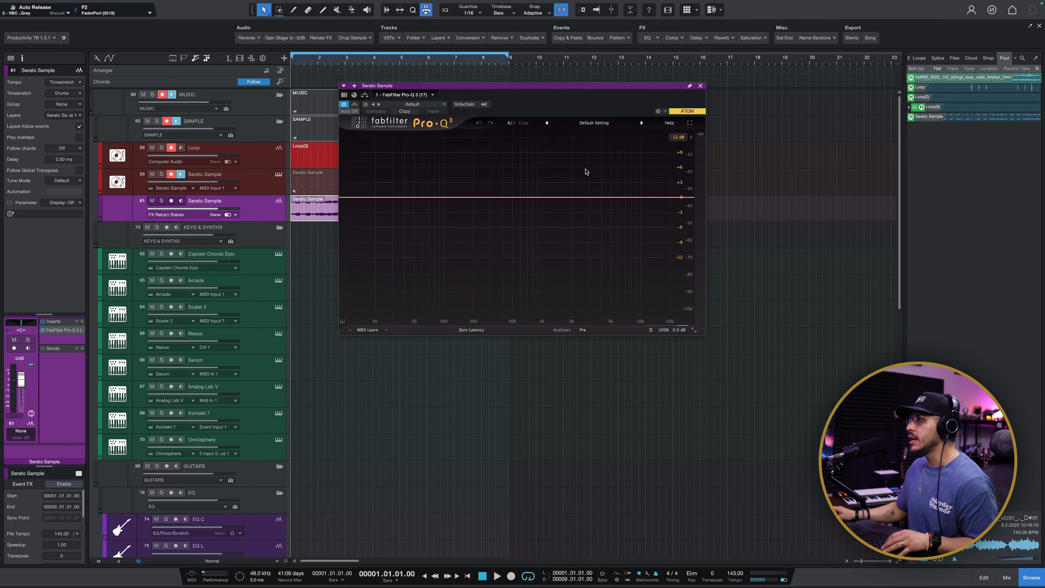
Apply the Low Cut EQ preset to the Serato Sample audio track and add a 12 dB/oct high cut during playback.
left_click(592, 122)
left_click(592, 303)
key("space")
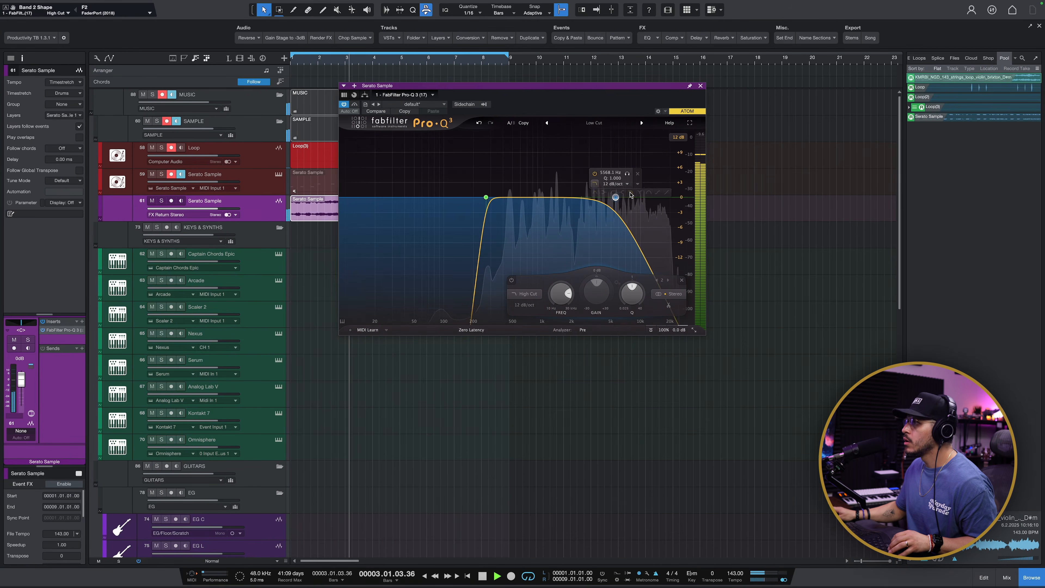
left_click(617, 199, "alt+shift")
left_click(617, 199, "alt+shift")
left_click_drag(616, 198, 607, 197)
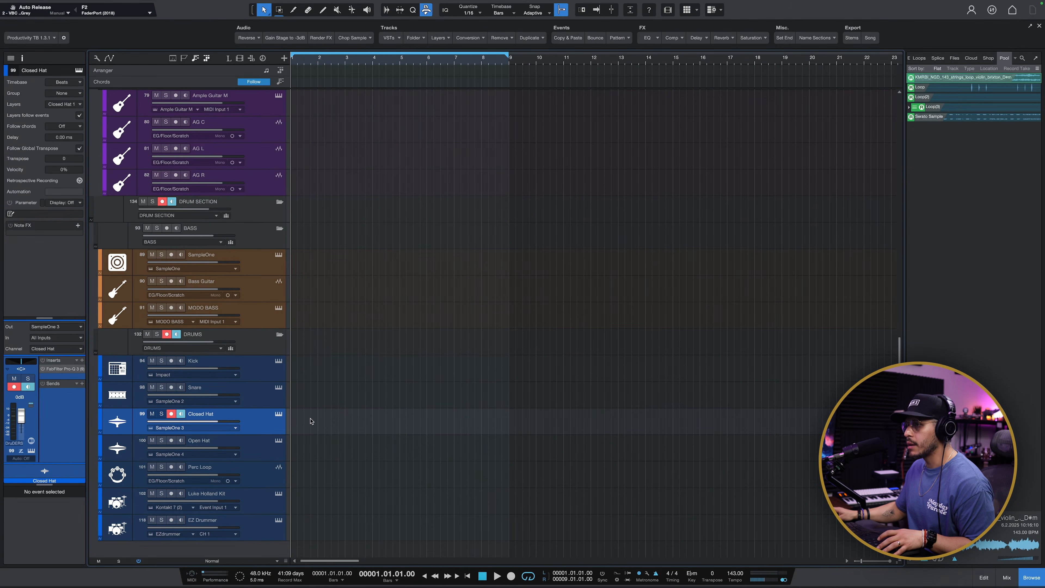
Create an eight-bar Closed Hat part, fill it with the Sample One Drill hat pattern and play it back.
double_click(376, 424)
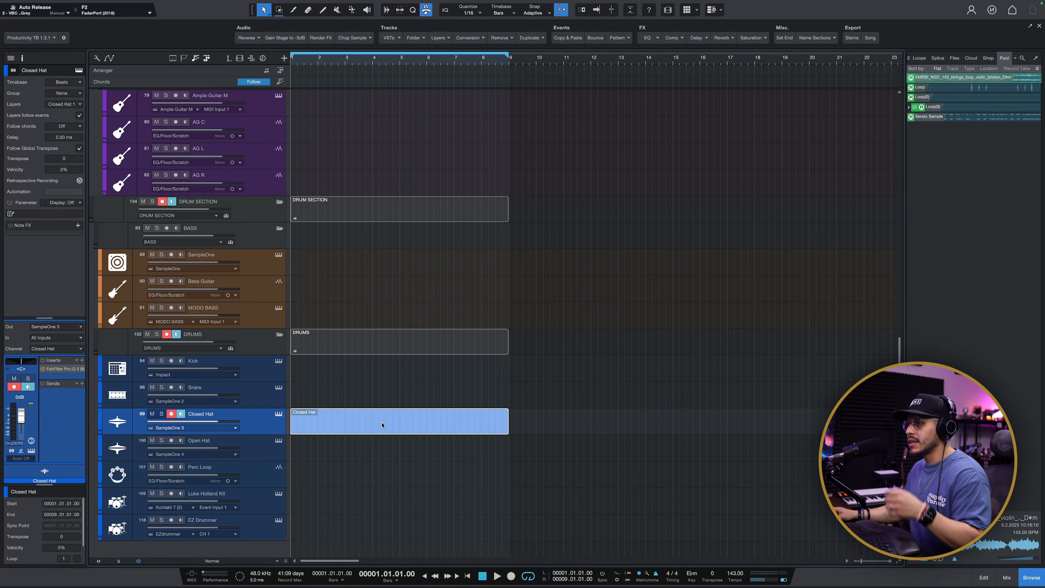
double_click(379, 426)
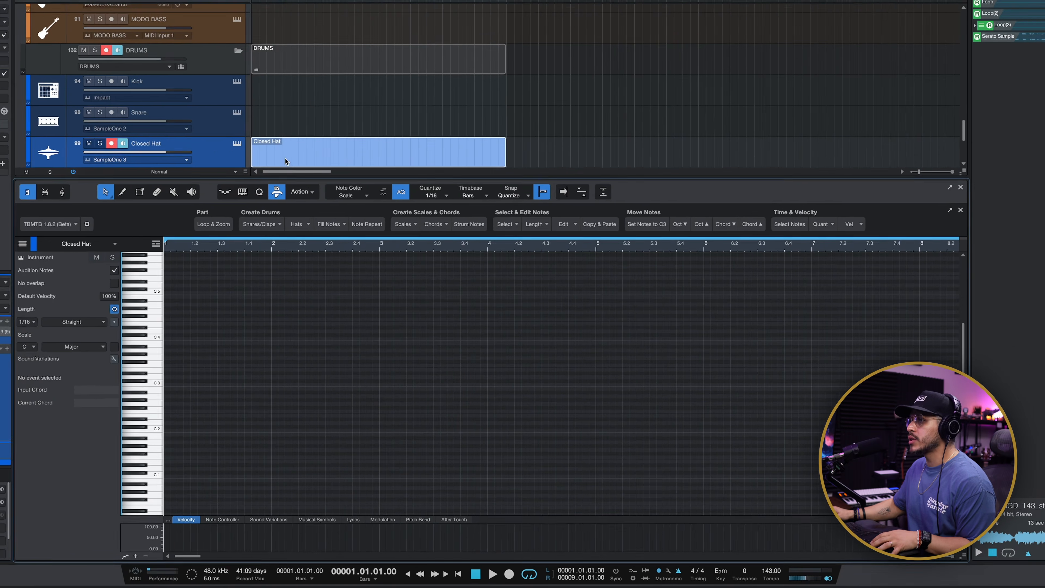
left_click(303, 215)
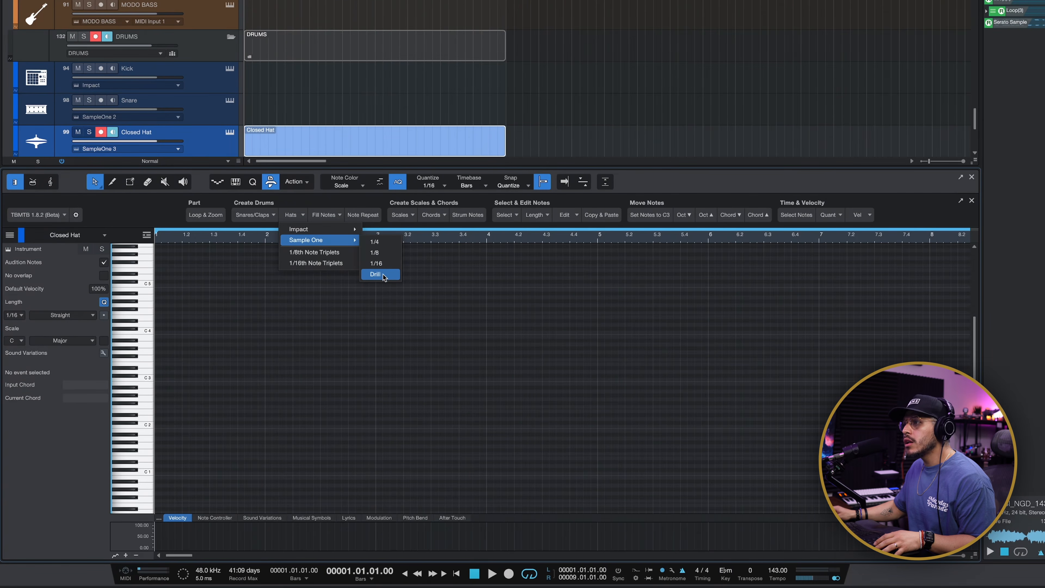
left_click(380, 274)
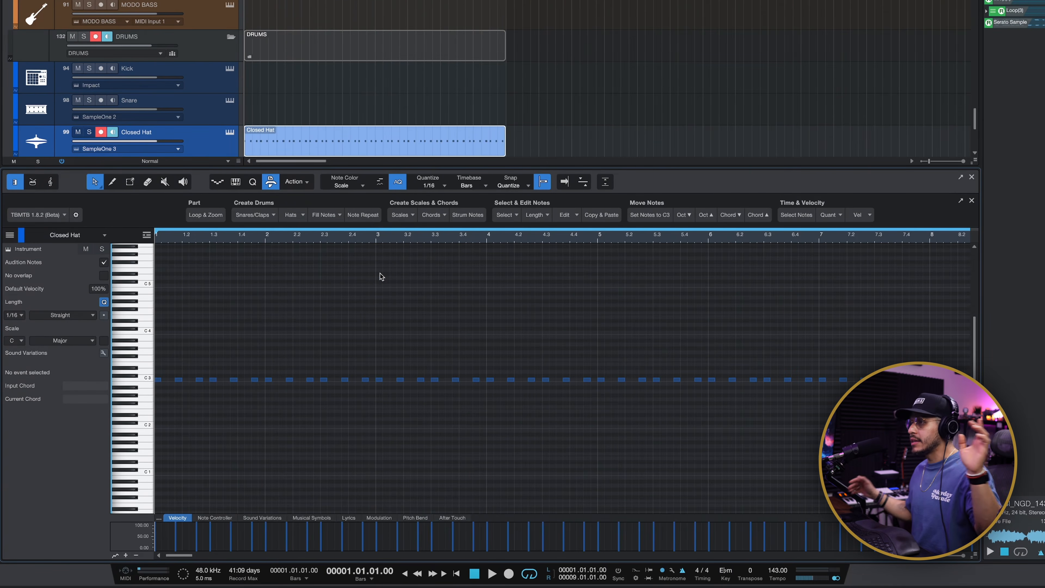
key("space")
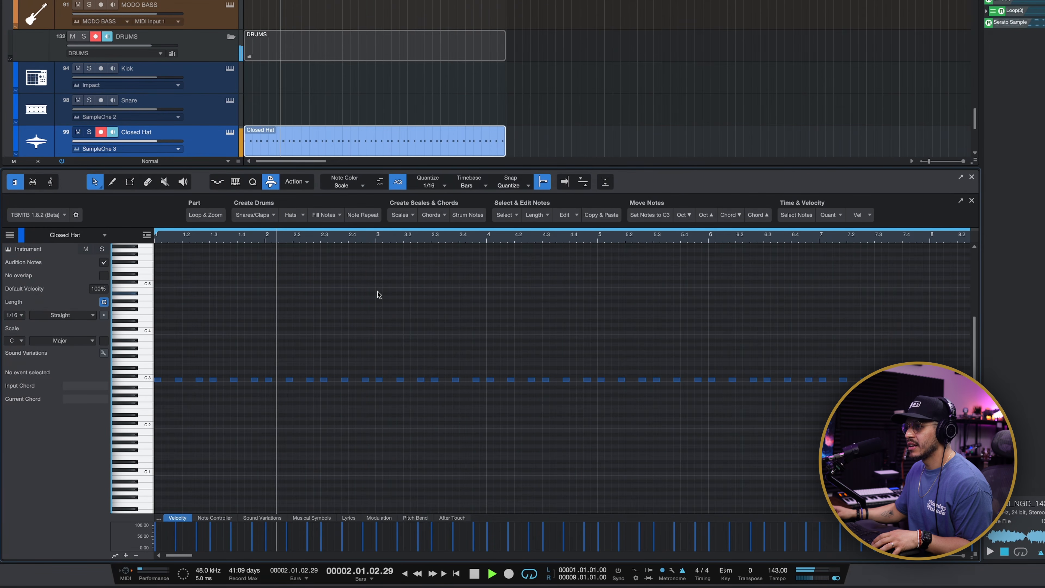
key("space")
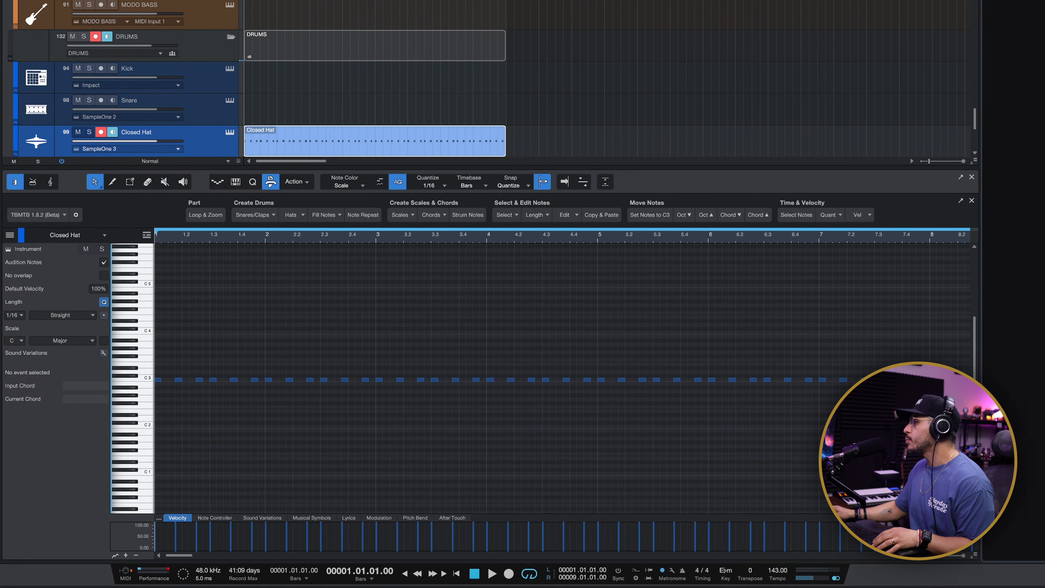
Audition a UK drill hi-hat sample and load it into the Closed Hat track's SampleOne instrument.
left_click(1023, 241)
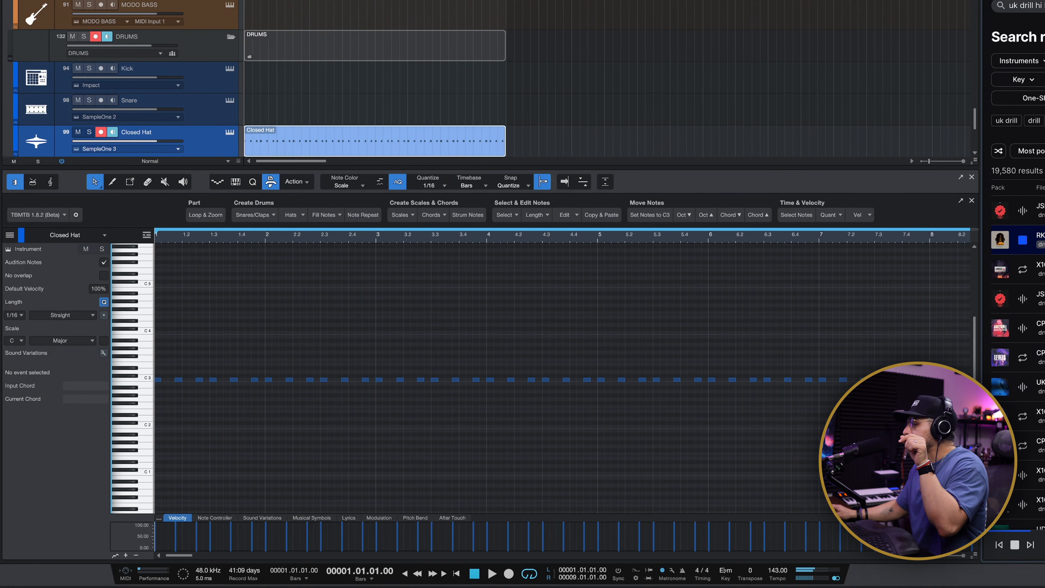
left_click(229, 133)
left_click_drag(1037, 239, 725, 79)
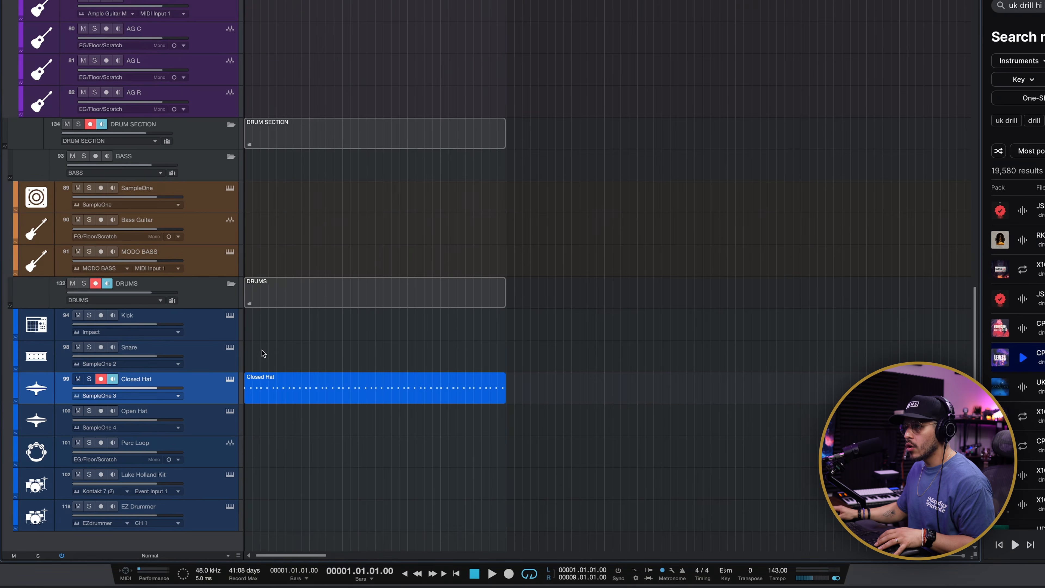
Create an eight-bar Snare part and fill it with the Sample One pattern Snare/Clap on 3 & 4 (Drill).
left_click(262, 349)
double_click(308, 355)
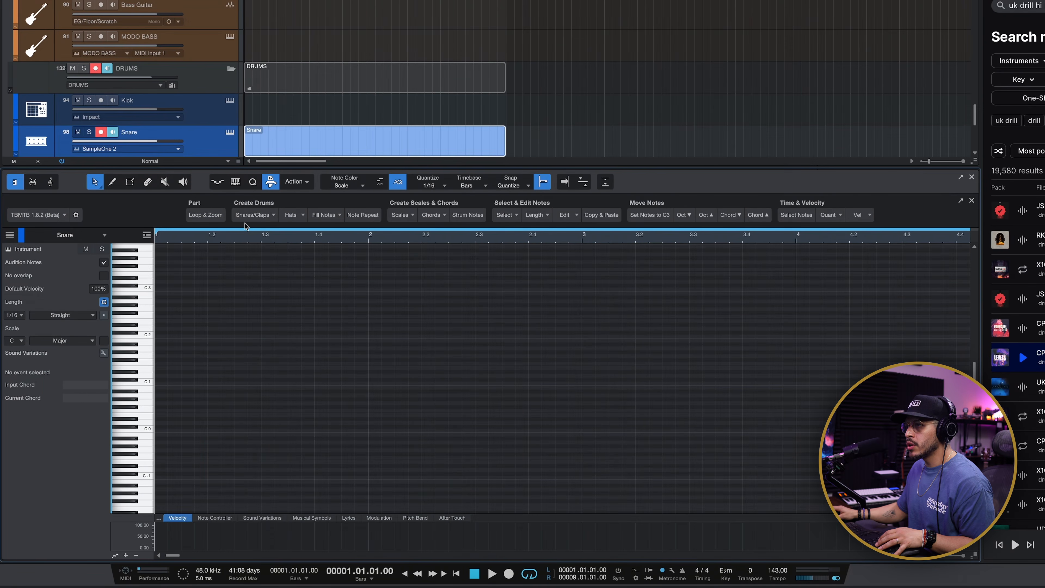
left_click(267, 217)
mouse_move(270, 240)
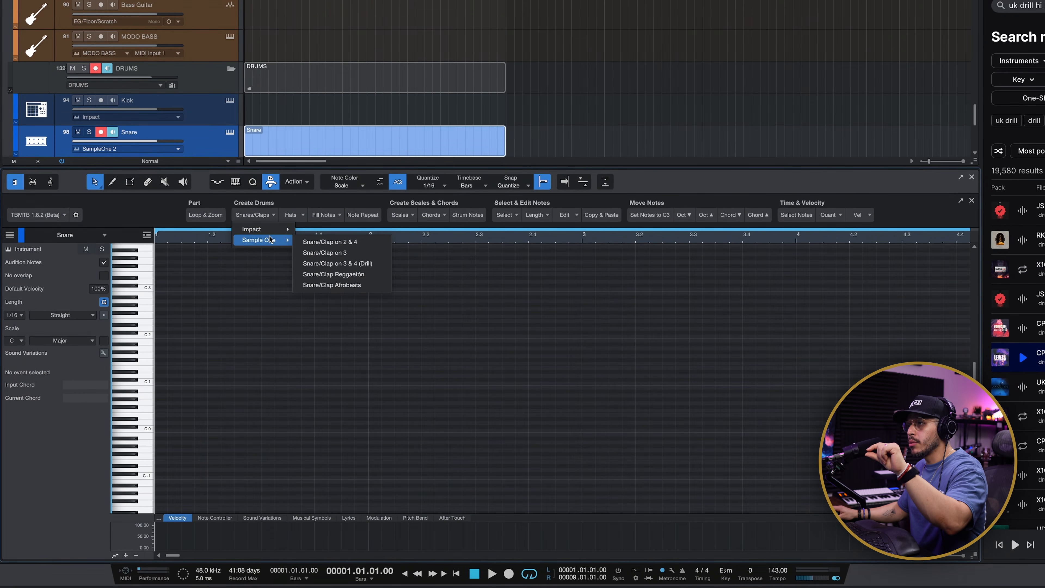
left_click(335, 263)
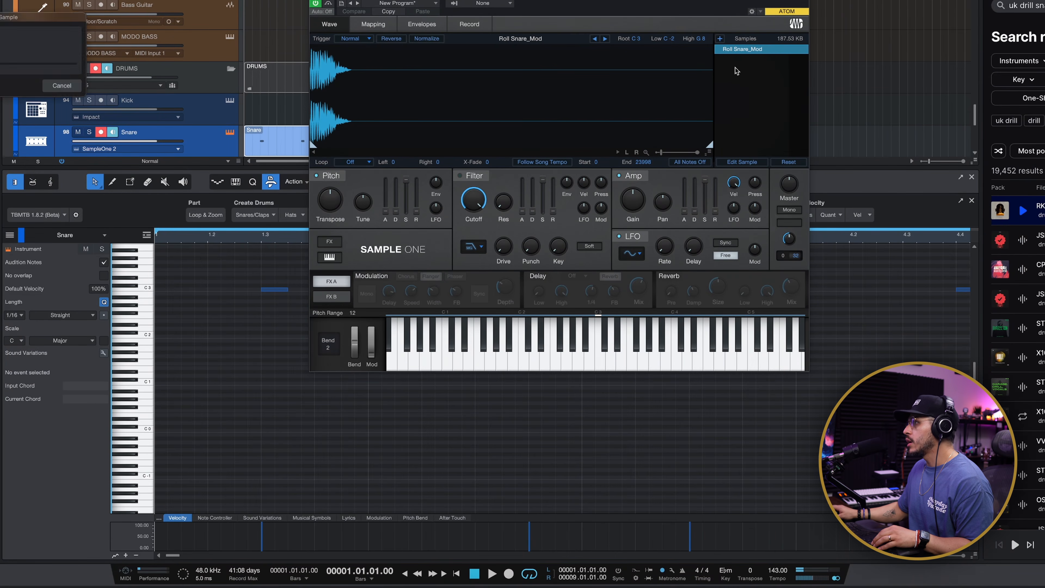
Replace the Snare track's SampleOne sample with RKU_BNT_rim_intimate and play the pattern back.
key("Delete")
key("space")
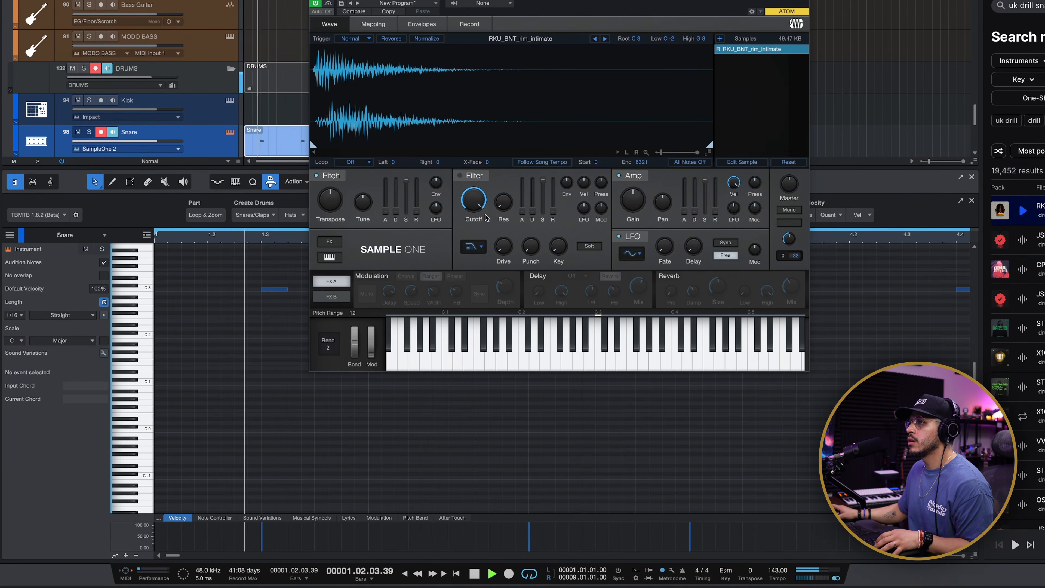
key("Escape")
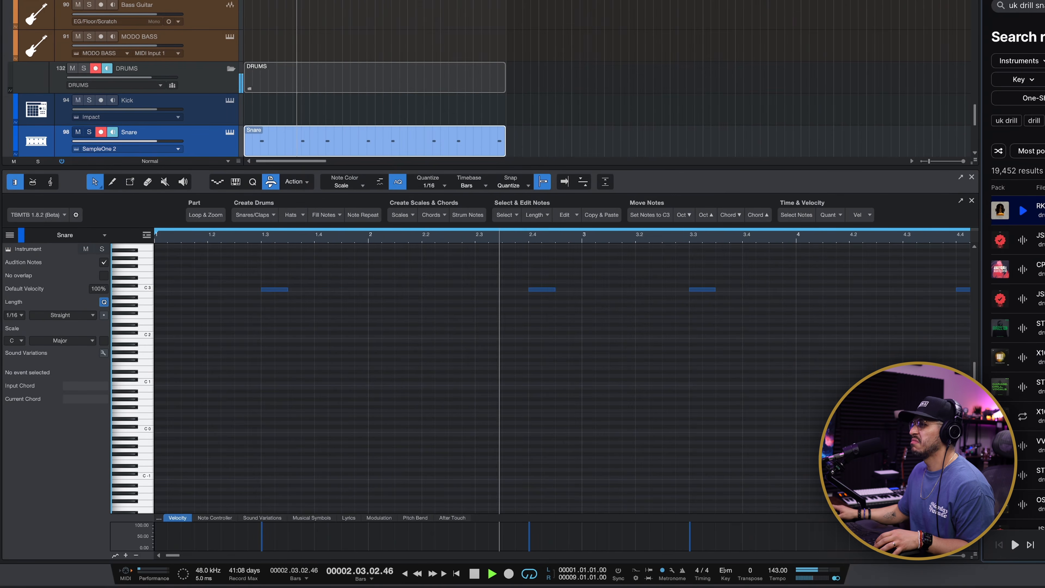
left_click_drag(599, 240, 603, 225)
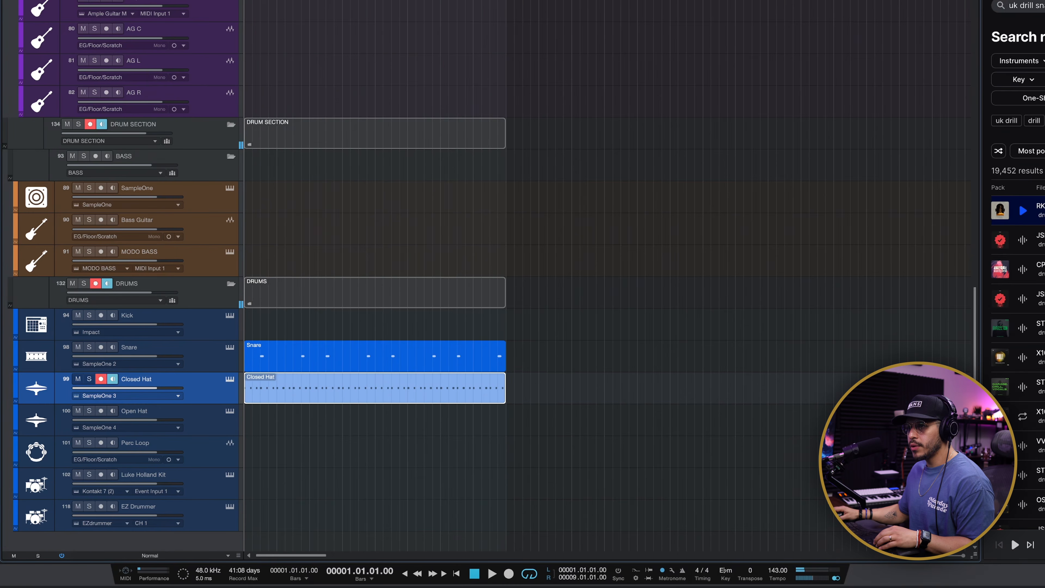
Insert PanMan on the Closed Hat channel, load its Rhodes Vibe dynamic pan preset and play it back.
key("F4")
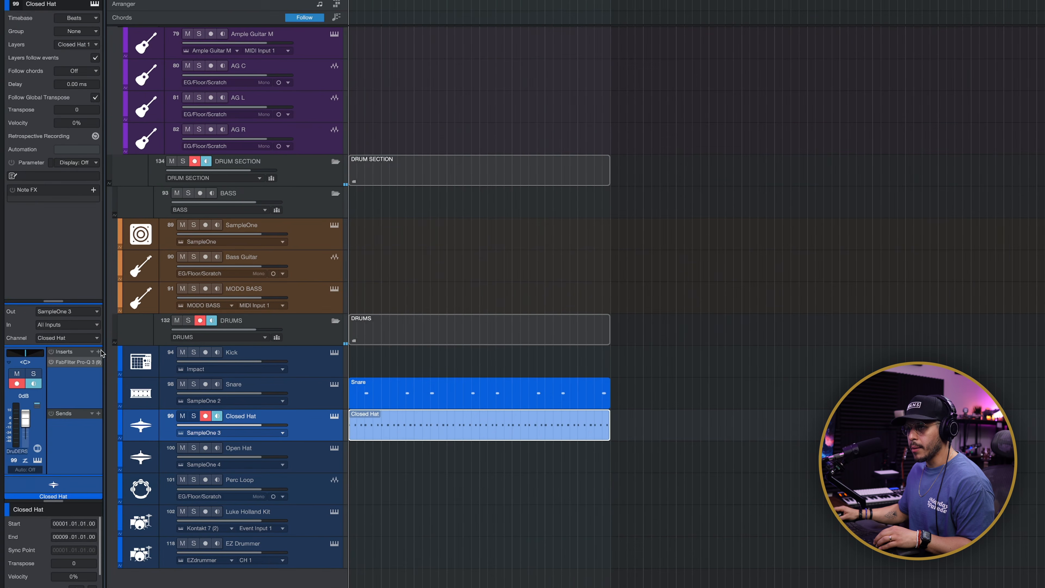
left_click(98, 351)
type("pan")
double_click(121, 410)
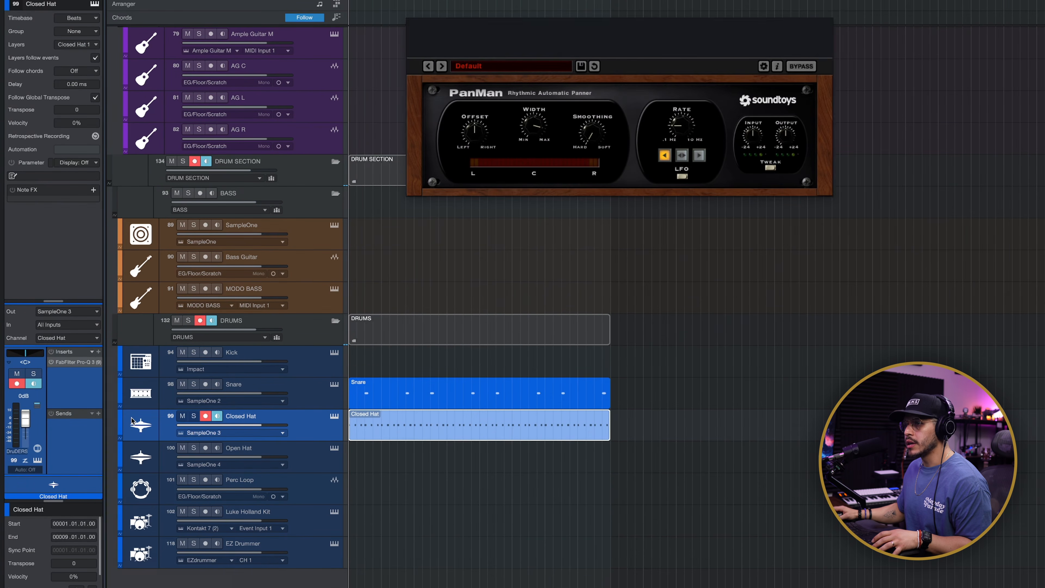
left_click(483, 66)
mouse_move(486, 79)
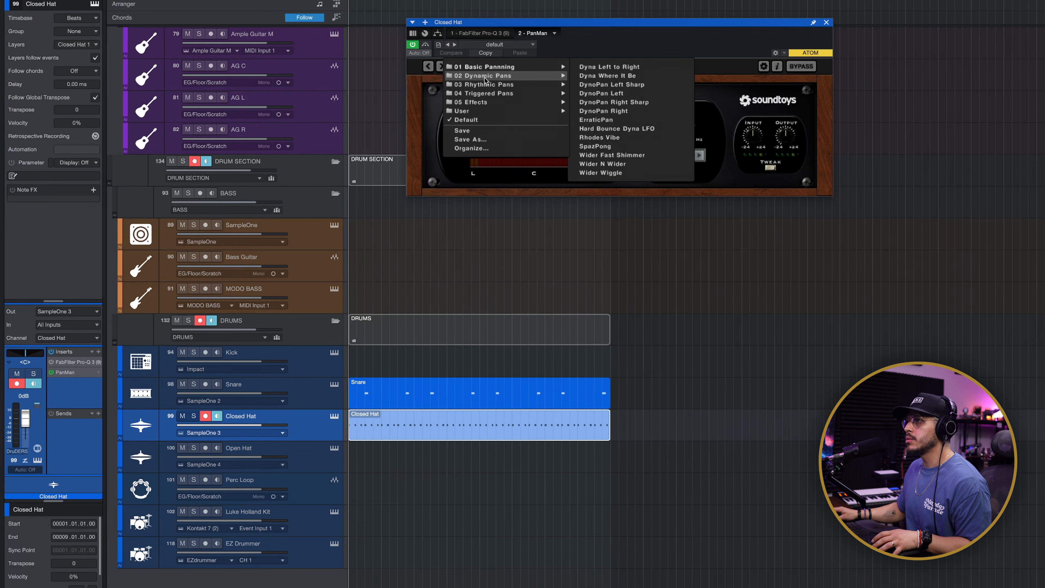
left_click(599, 138)
key("space")
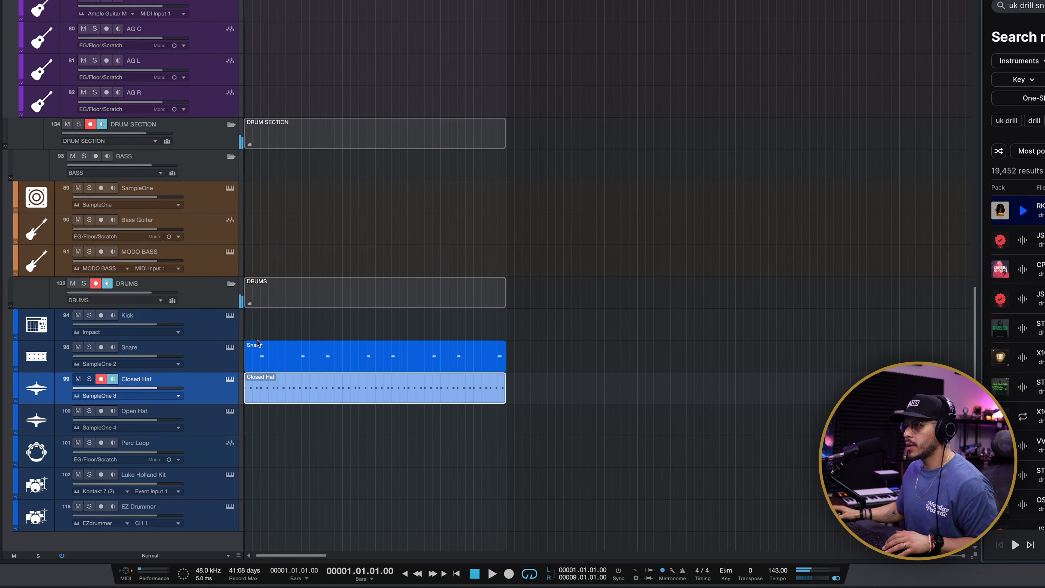
Create an eight-bar Kick part, display it in the drum editor and add a 6 Kick_Mod hit at bar 1.
double_click(333, 351)
double_click(338, 350)
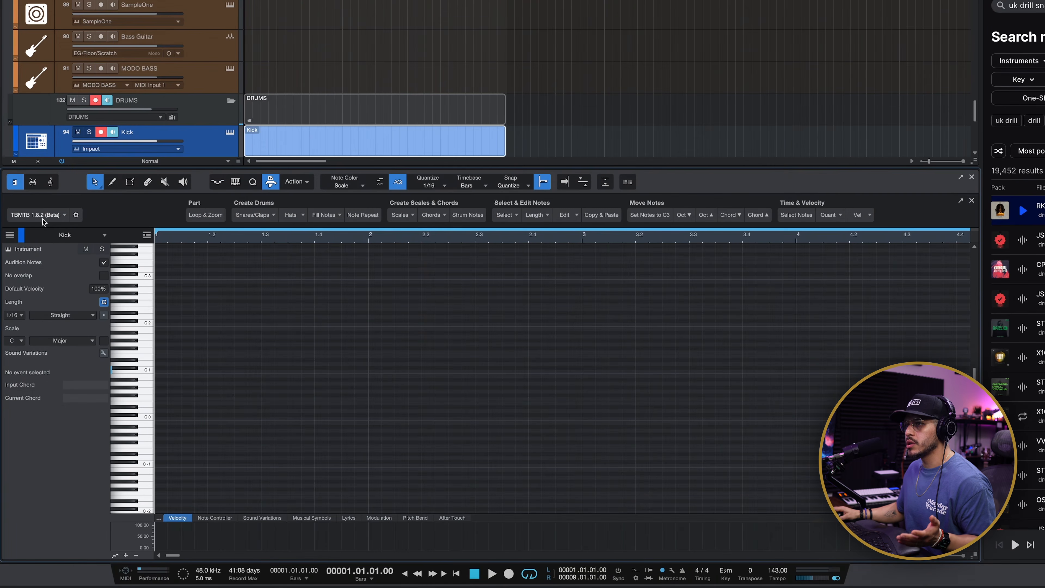
left_click(33, 183)
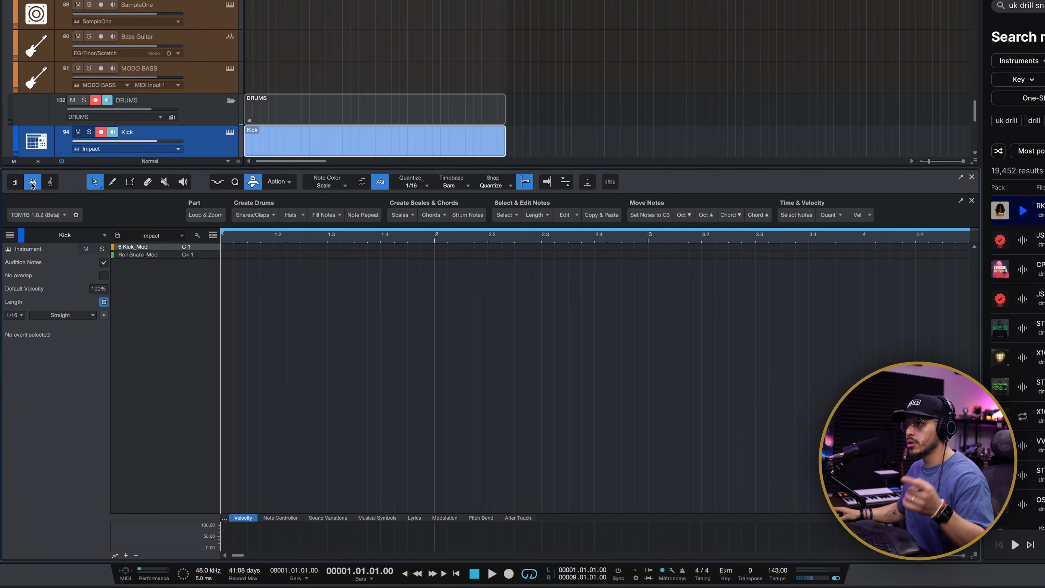
left_click(225, 246)
Add 6 Kick_Mod hits at 2.3, 2.4, 3.1, 4.3 and 4.4, playing the pattern back between additions.
key("space")
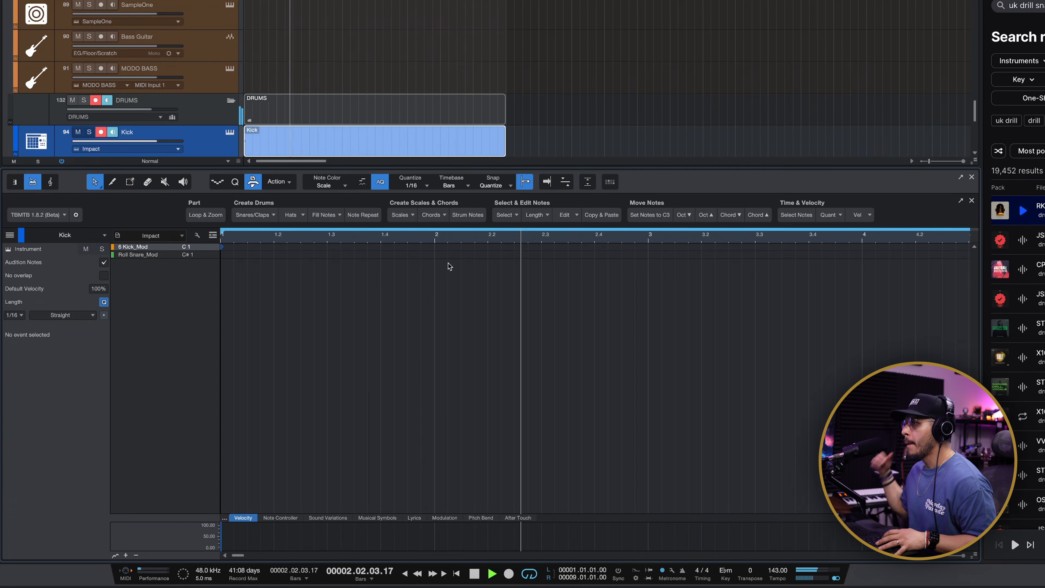
key("space")
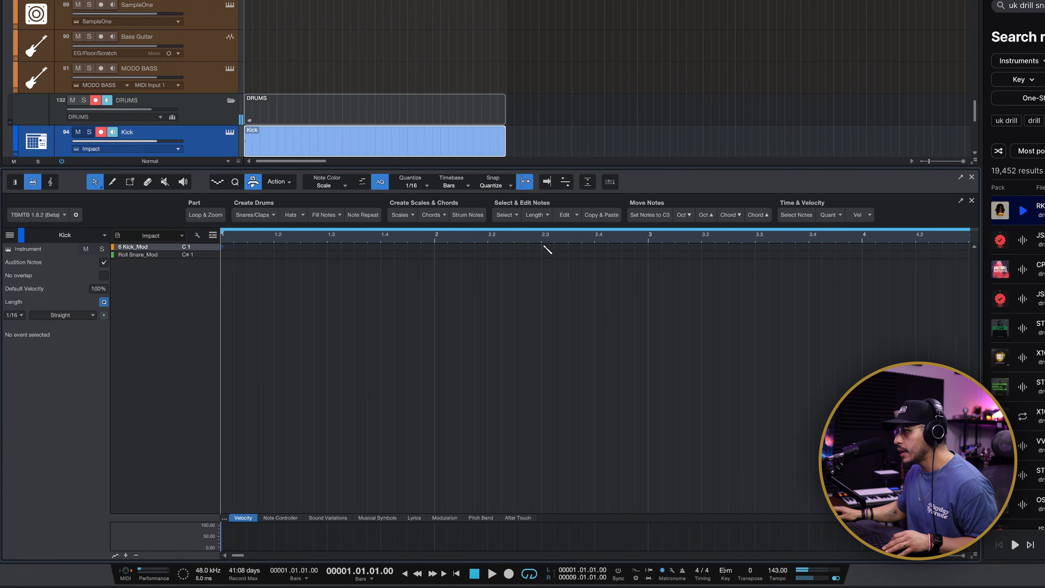
key("space")
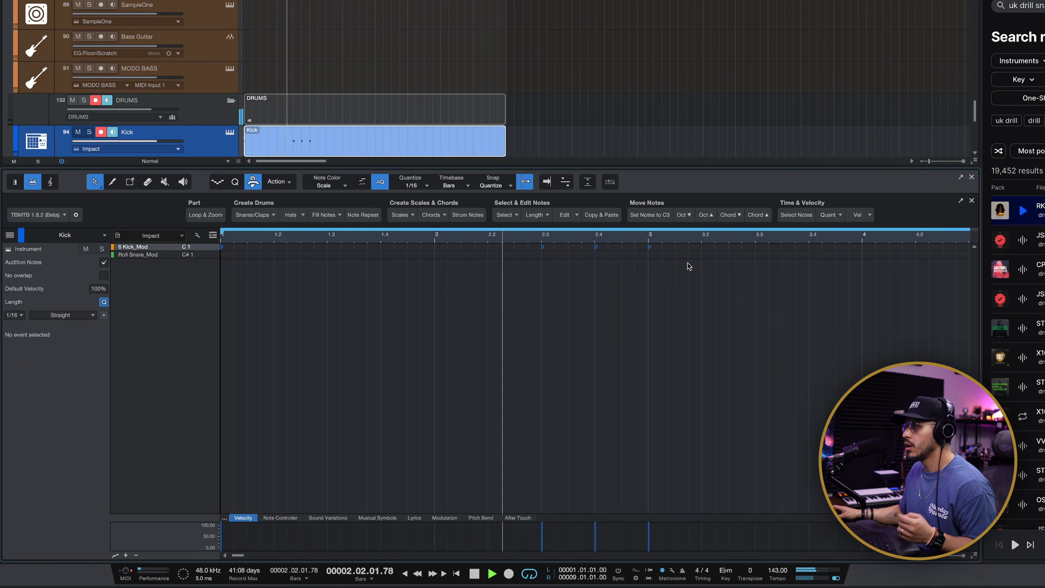
scroll(604, 354, "right", 3)
scroll(527, 232, "down", 4)
scroll(529, 233, "down", 1)
key("space")
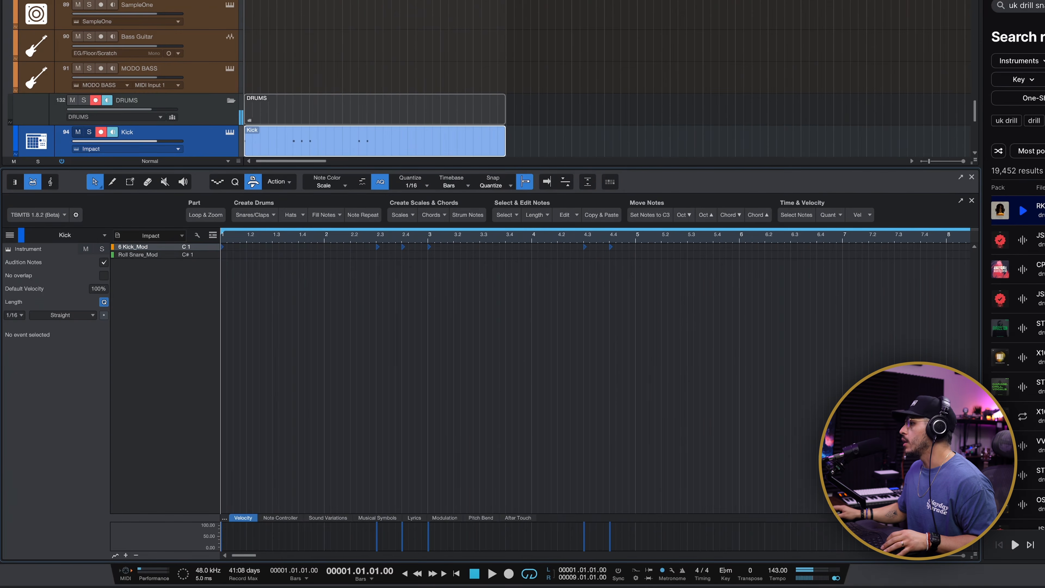
Split the Kick part at bar 5, delete its second half and loop the first four bars to bar 9.
key("F2")
left_click(377, 328)
key("alt+x")
key("Delete")
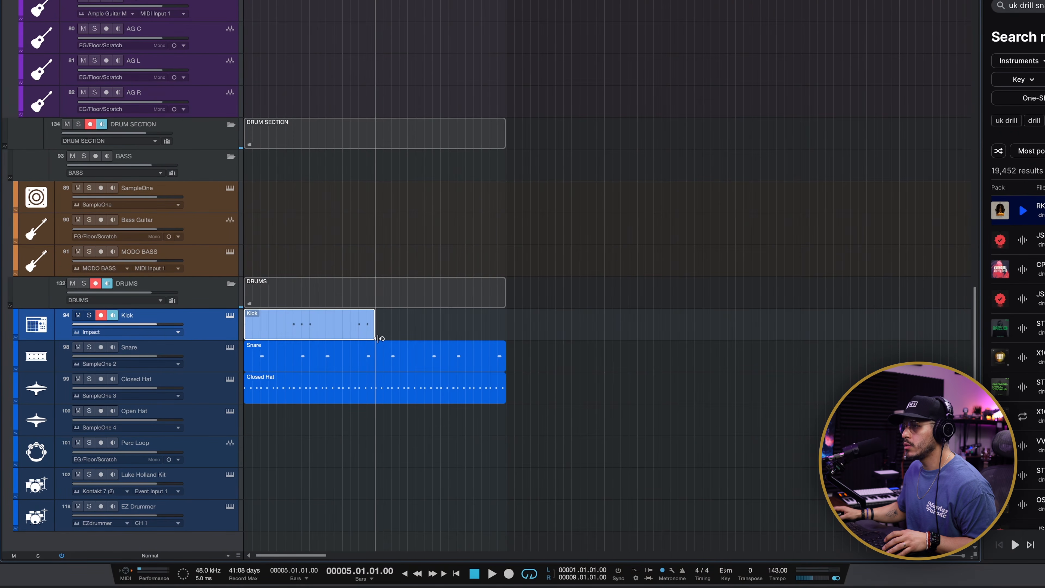
left_click_drag(375, 336, 504, 336)
key("space")
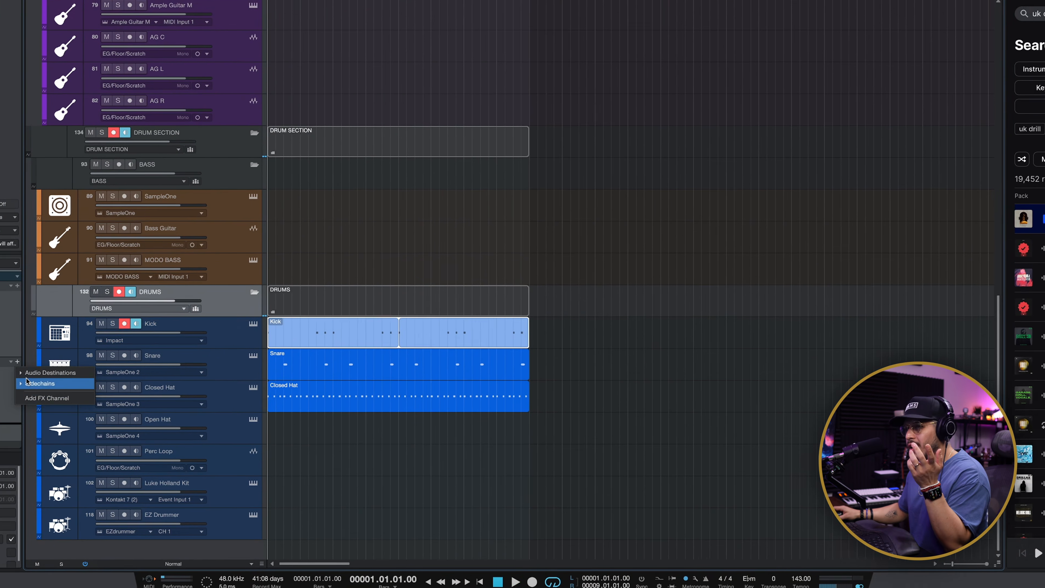
Add a Beat Room Verb send to the DRUMS bus and adjust its send level during playback.
left_click(2, 376)
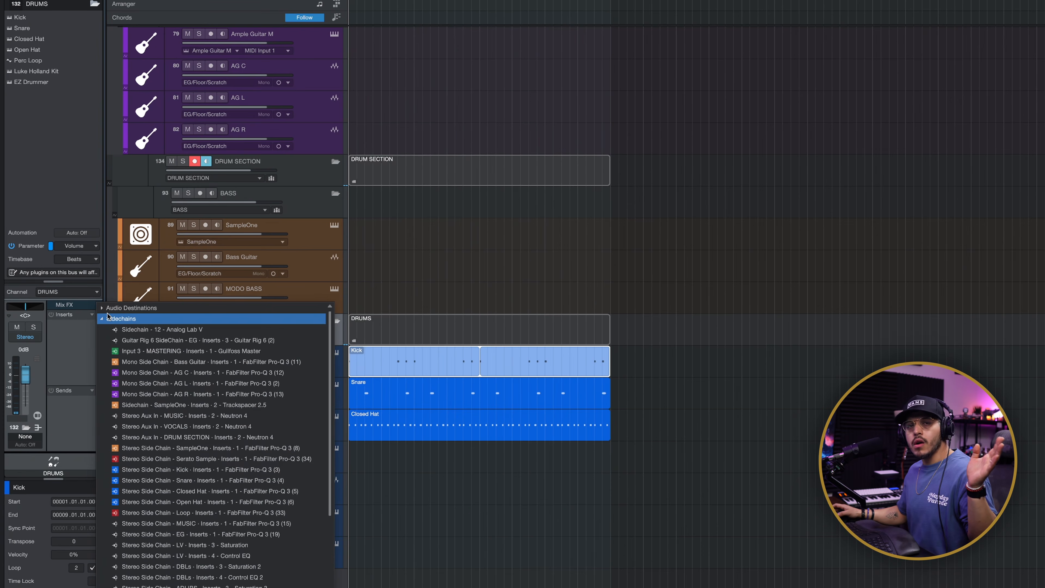
left_click(108, 317)
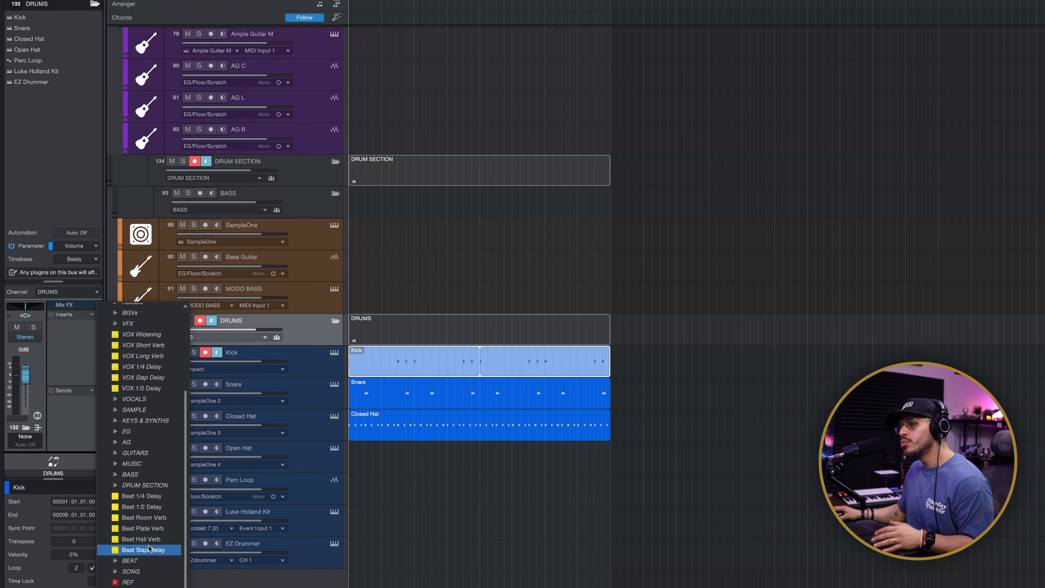
left_click(145, 517)
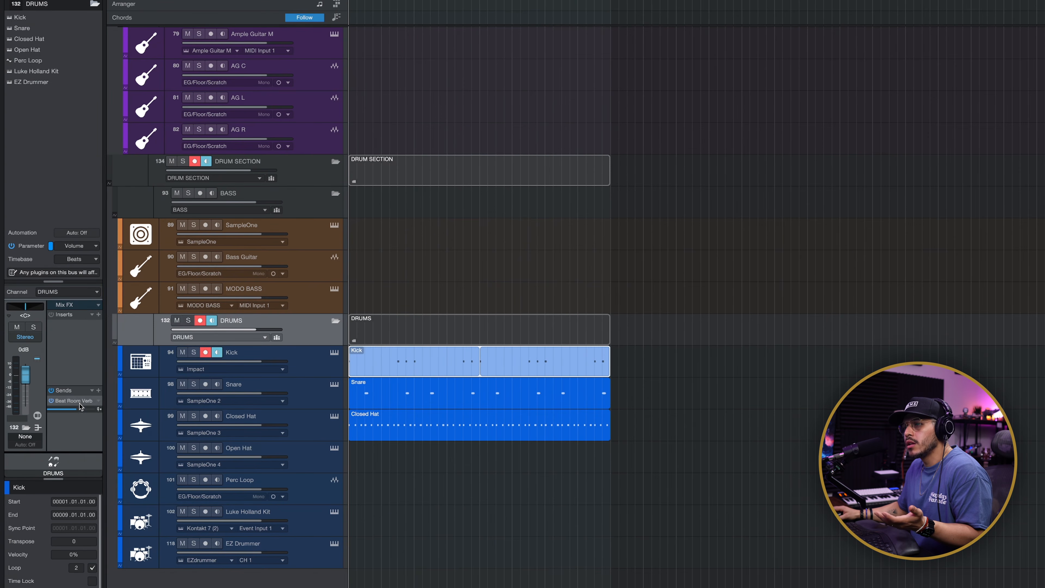
key("space")
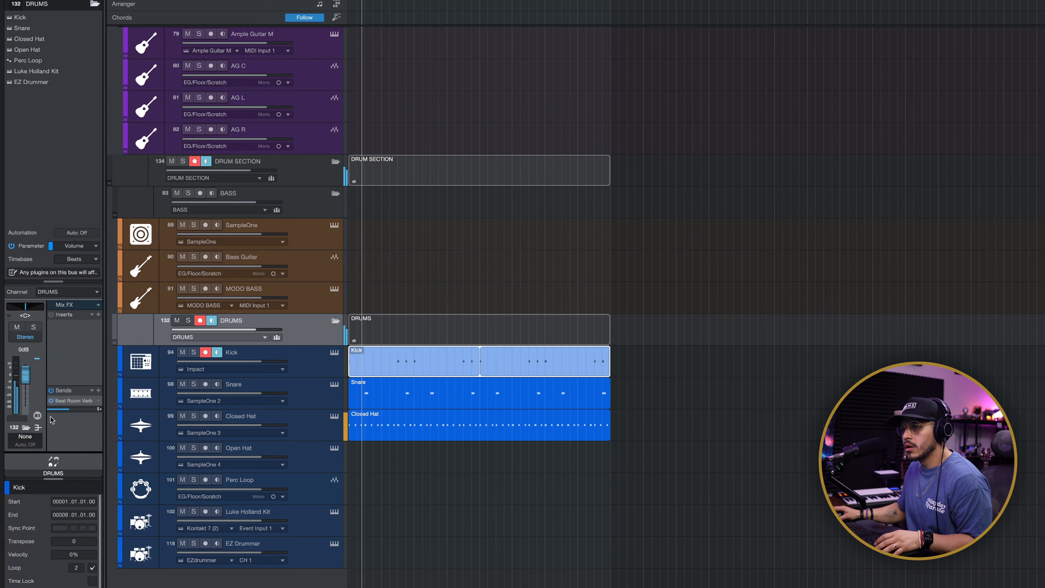
left_click_drag(72, 412, 63, 409)
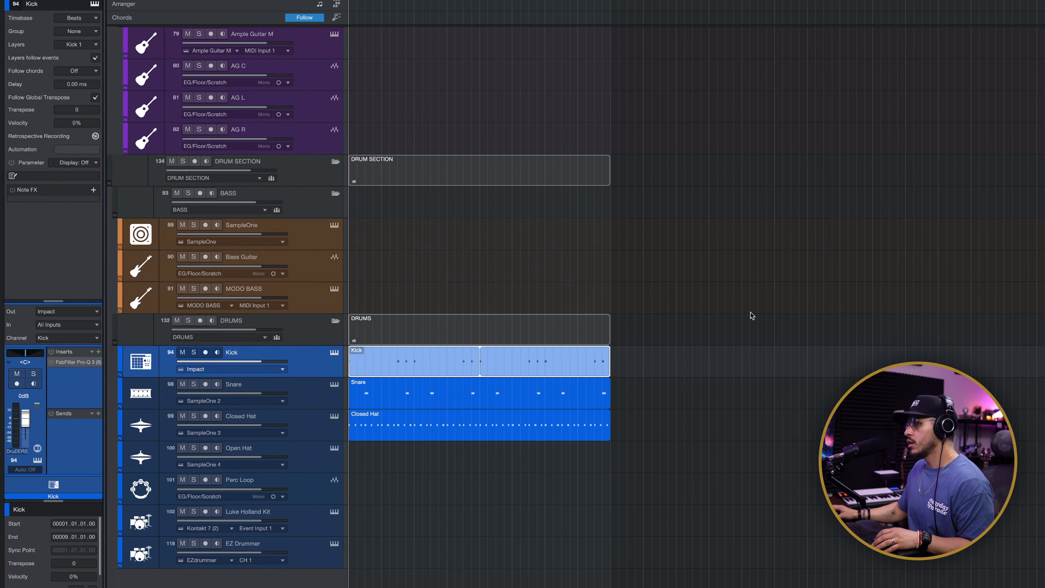
Replace the kick sample on Impact's C1 pad with RKU_BNT_kick_dontforget and close the instrument.
key("shift+F11")
left_click_drag(617, 313, 454, 360)
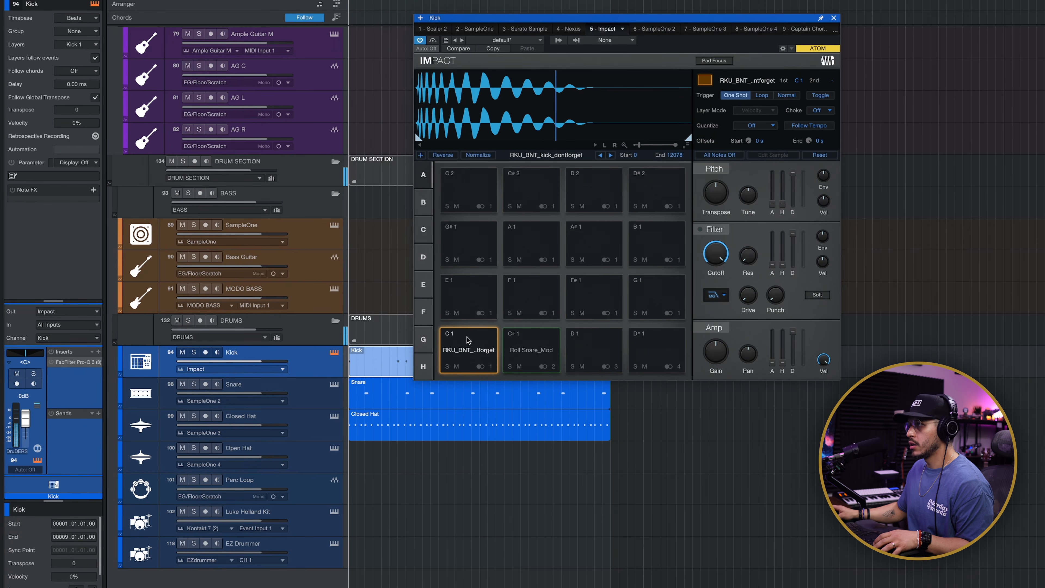
left_click(833, 18)
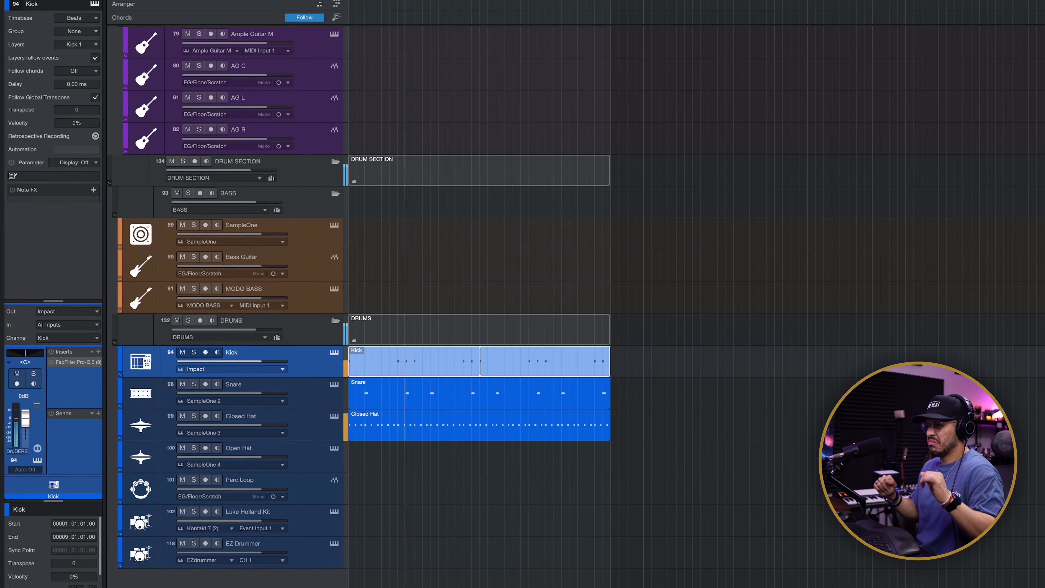
In the Closed Hat part, set quantize to 1/16 T, extend the note at 1.2.3 to 1.3.1 and divide it into a triplet roll.
double_click(484, 431)
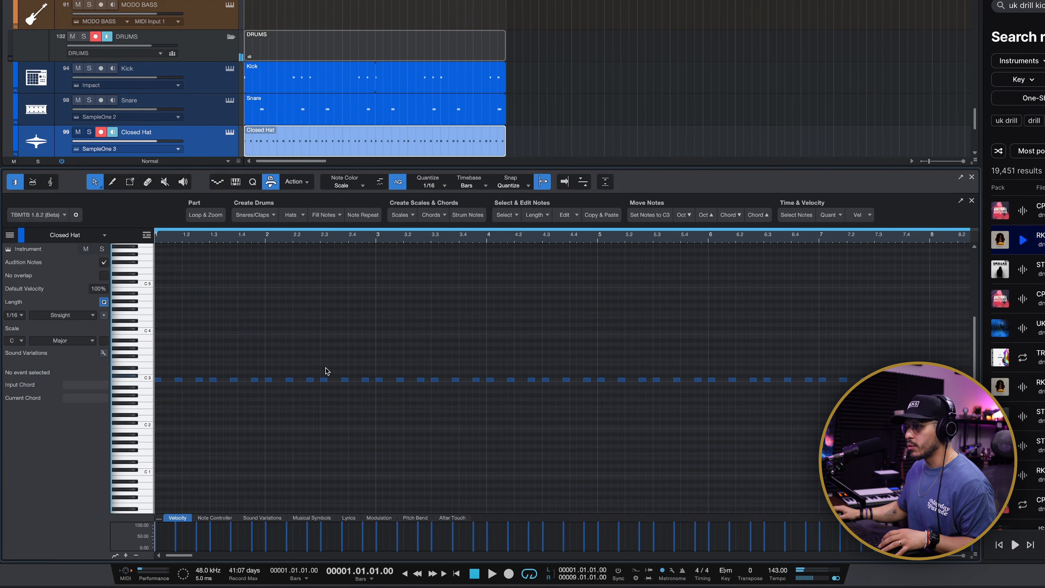
key("space")
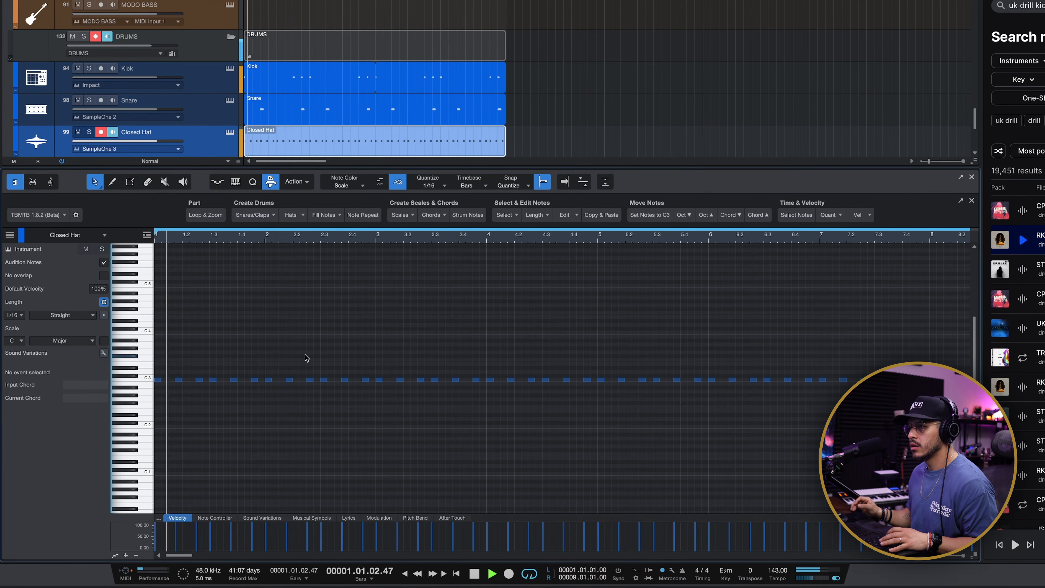
key("space")
left_click_drag(172, 239, 181, 272)
left_click_drag(270, 358, 247, 394)
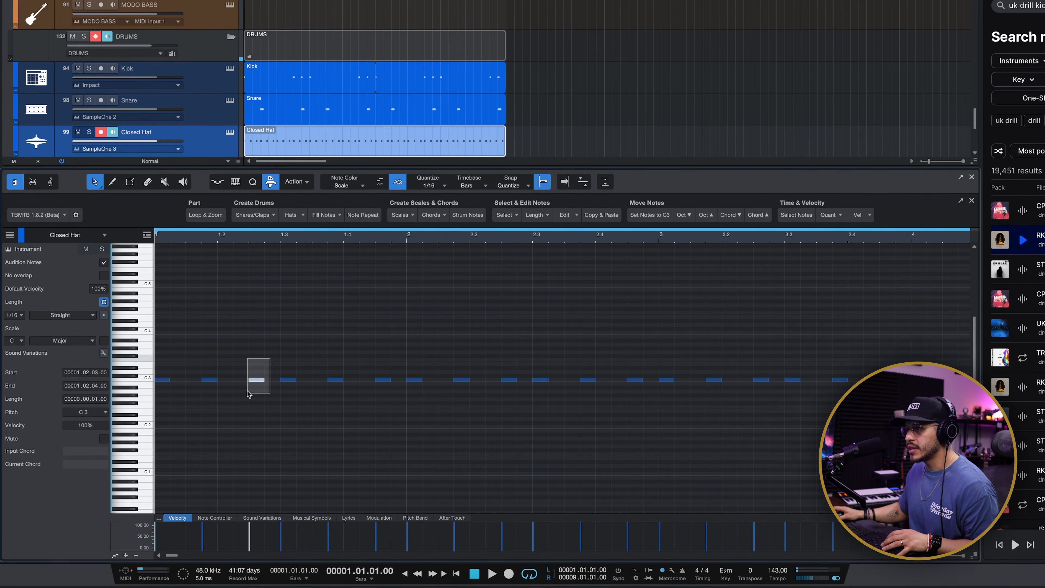
left_click(445, 185)
left_click(471, 223)
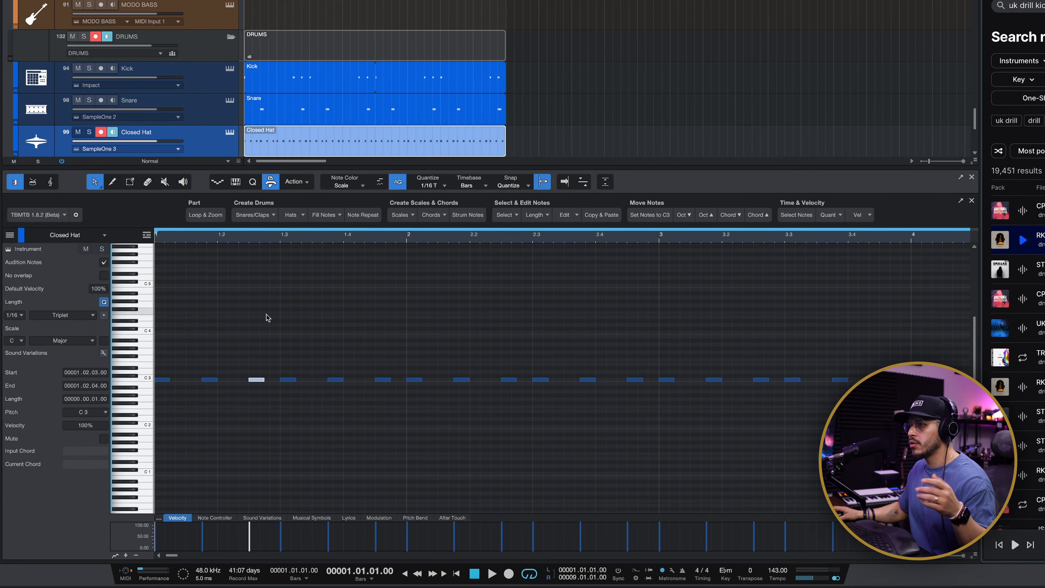
left_click_drag(262, 380, 279, 379)
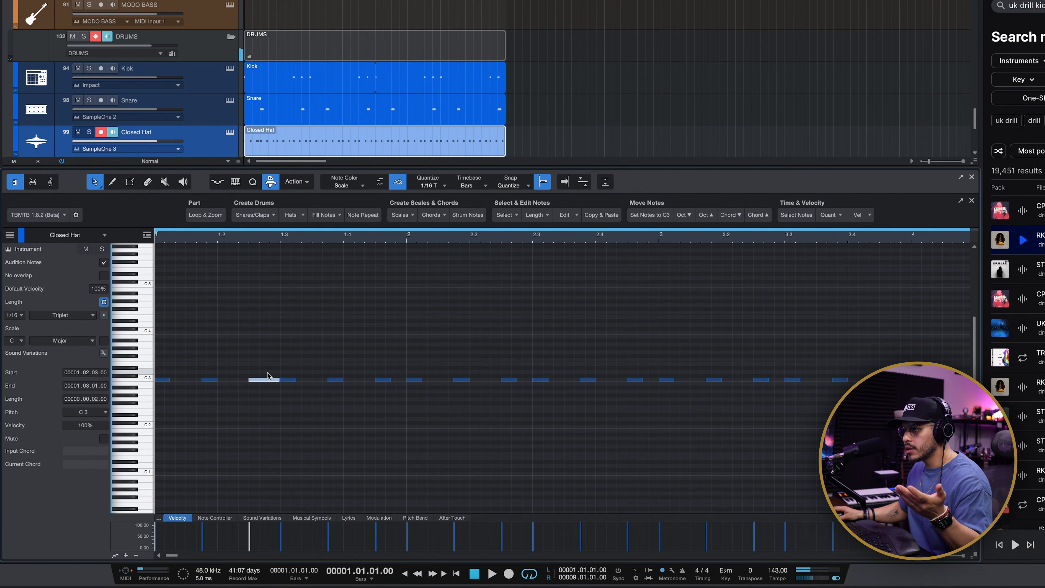
left_click(568, 216)
left_click(570, 240)
left_click(298, 330)
key("space")
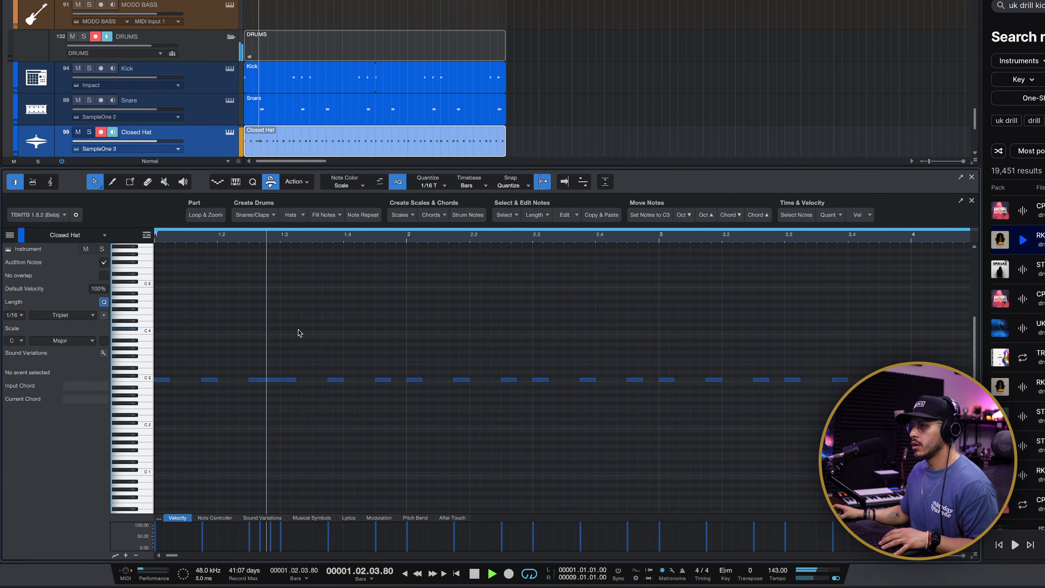
Add a C3 triplet hat note just after 2.3, shorten the note at 2.3 to triplet length and play it back.
left_click_drag(315, 238, 316, 229)
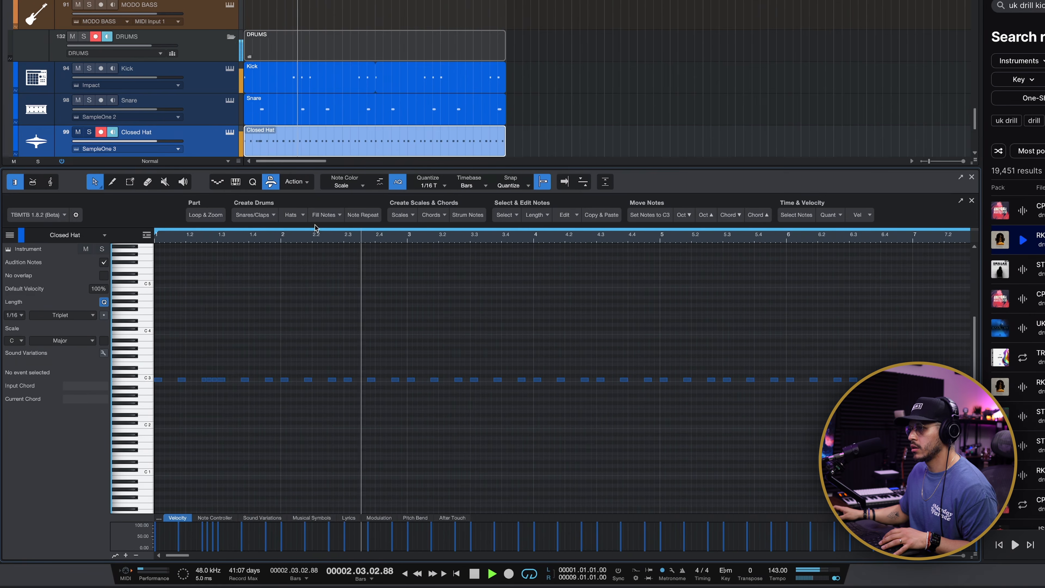
double_click(569, 377)
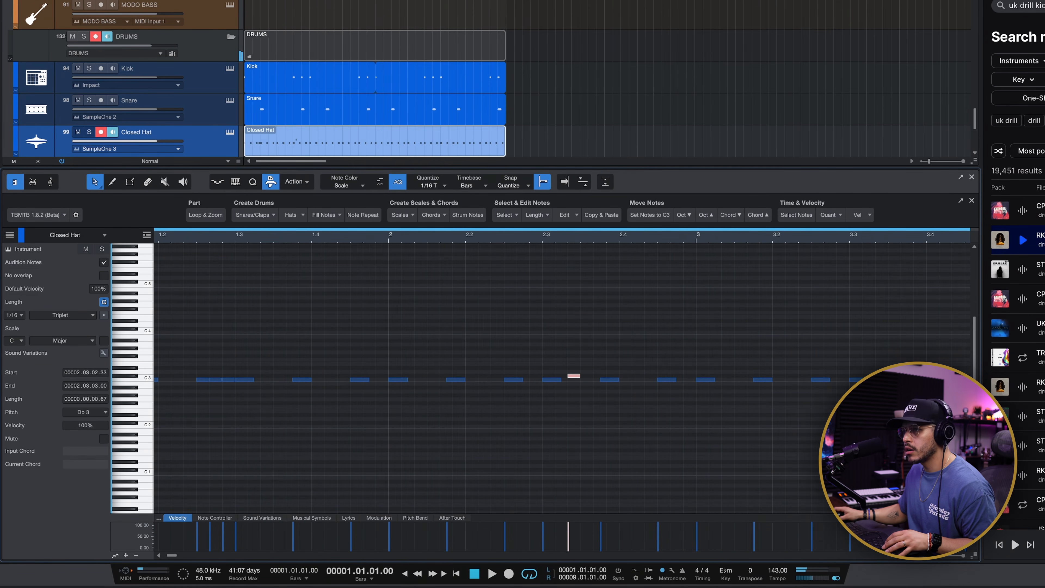
left_click_drag(574, 375, 560, 380)
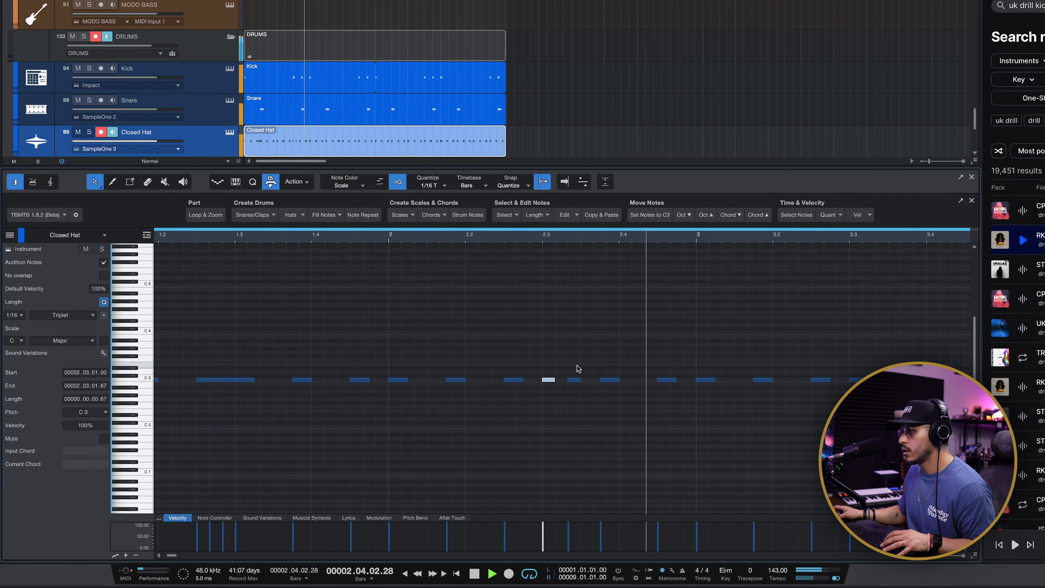
key("space")
Use the Transform tool to ramp the velocities of the hat roll before 1.3.1 upward from near zero, and play it back.
left_click(136, 188)
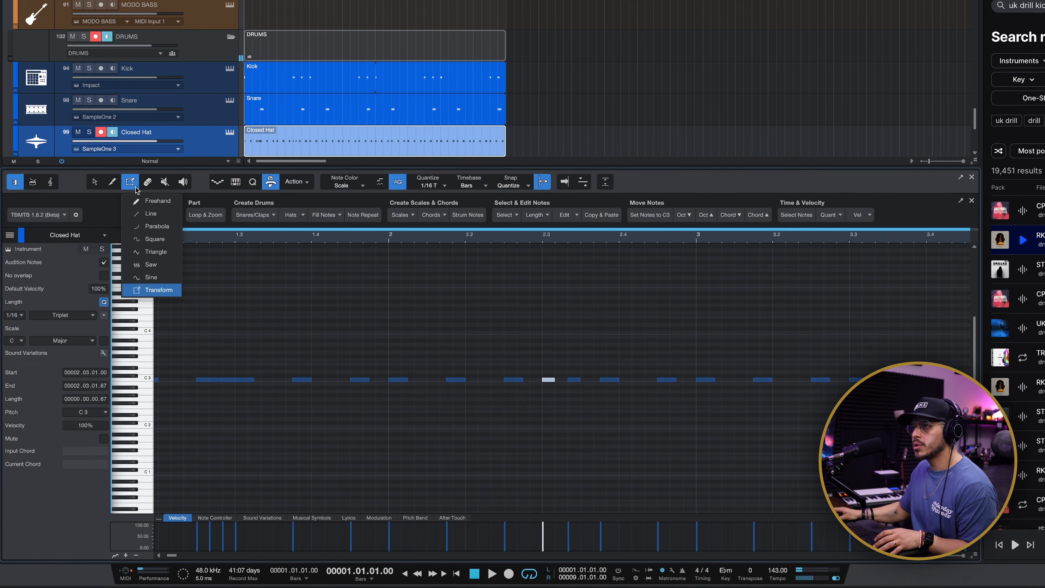
left_click(147, 290)
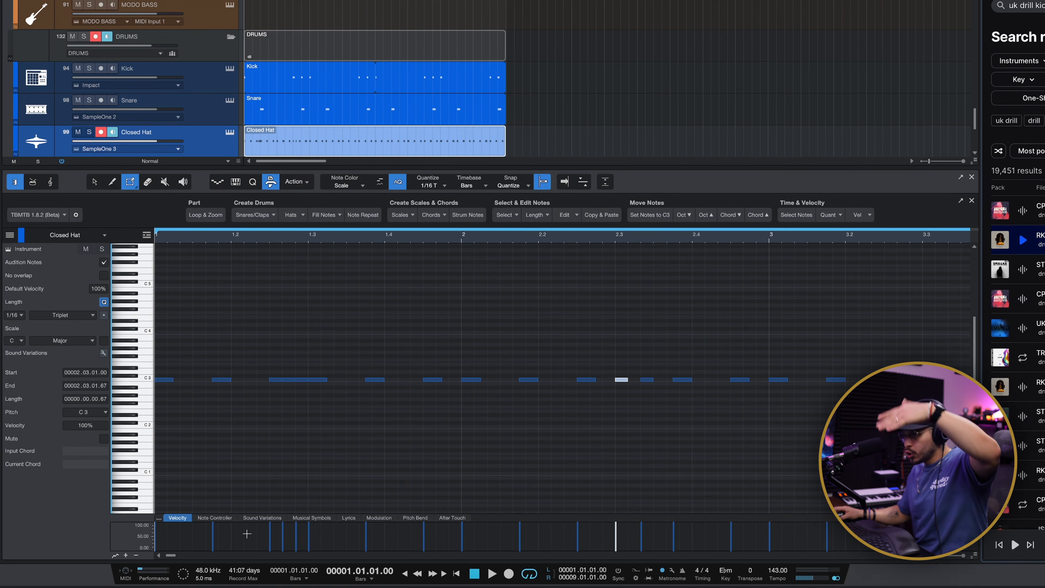
left_click_drag(246, 534, 292, 539)
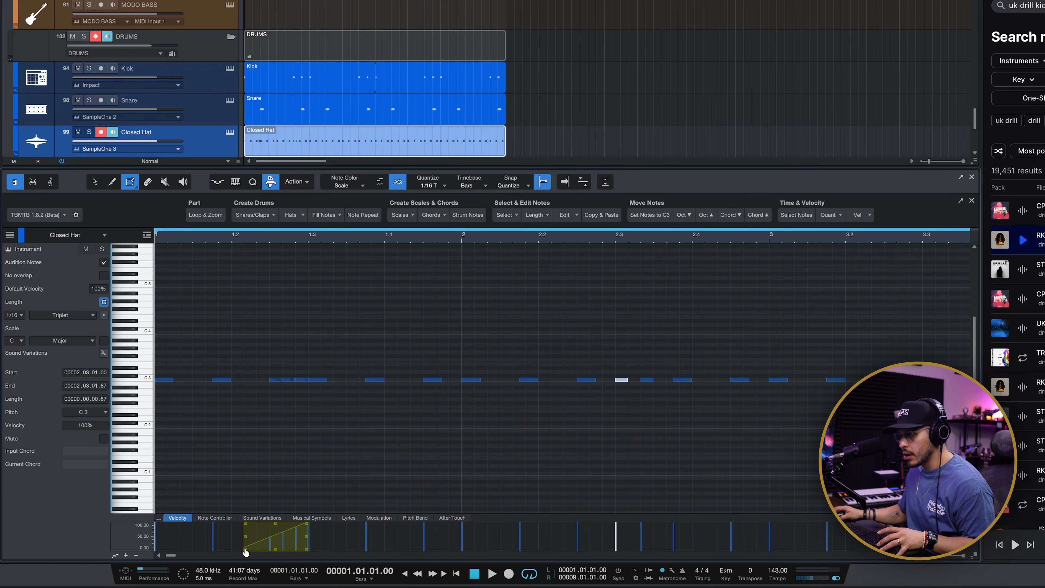
key("space")
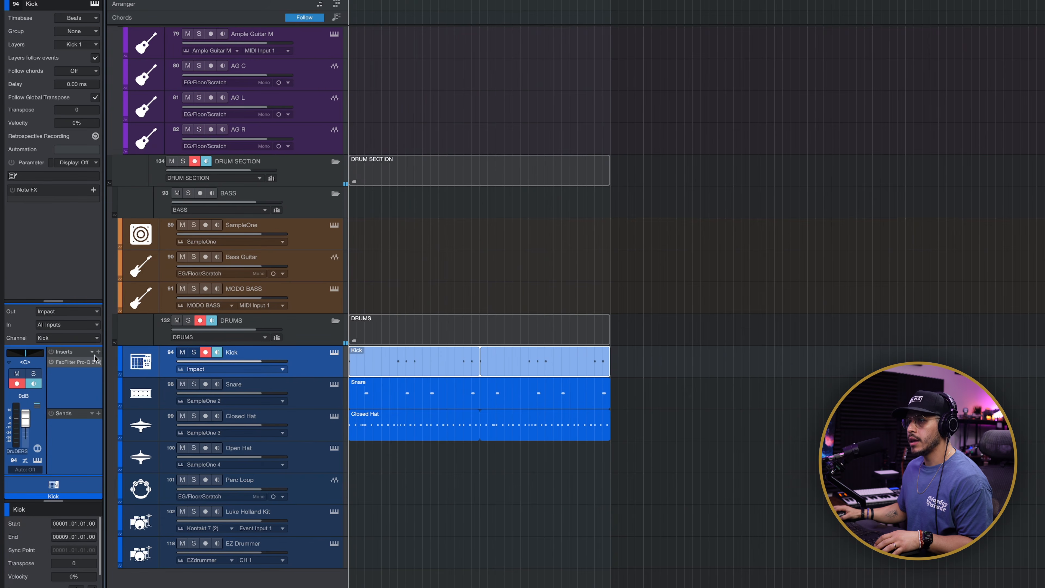
Add the KNOCK plug-in as an insert on the Kick track.
left_click(99, 351)
type("koc")
key("BackSpace")
key("BackSpace")
type("n")
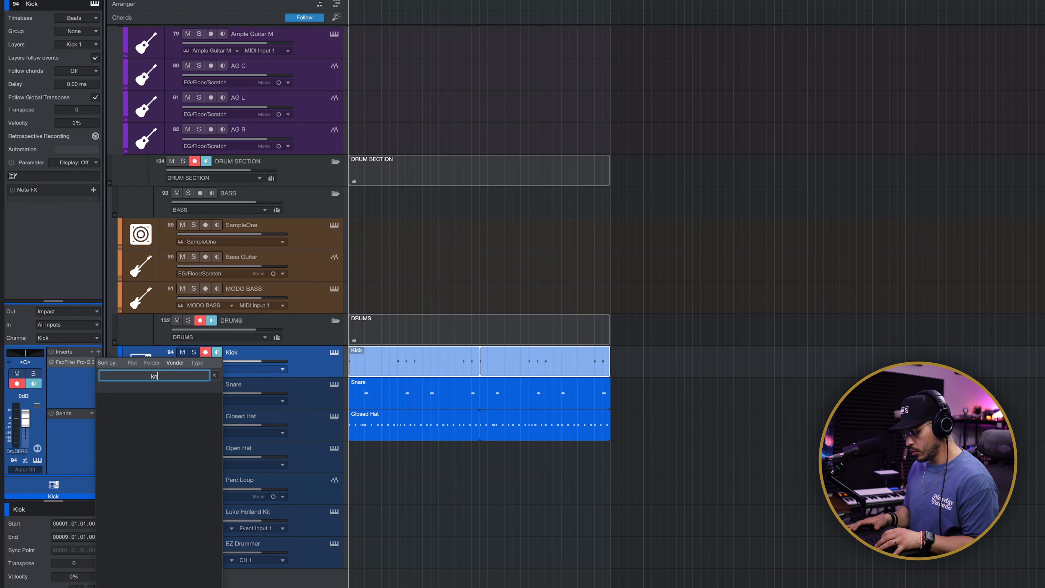
key("Return")
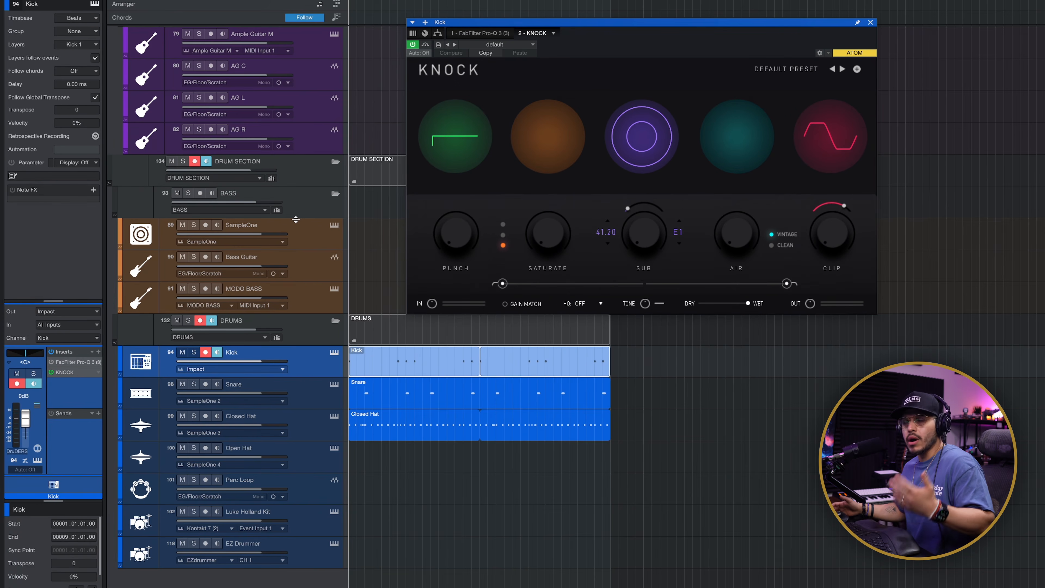
Adjust KNOCK's Punch, Clip and Saturate amounts on the kick during playback.
key("space")
left_click_drag(451, 244, 451, 239)
left_click_drag(820, 239, 820, 232)
left_click_drag(537, 238, 537, 234)
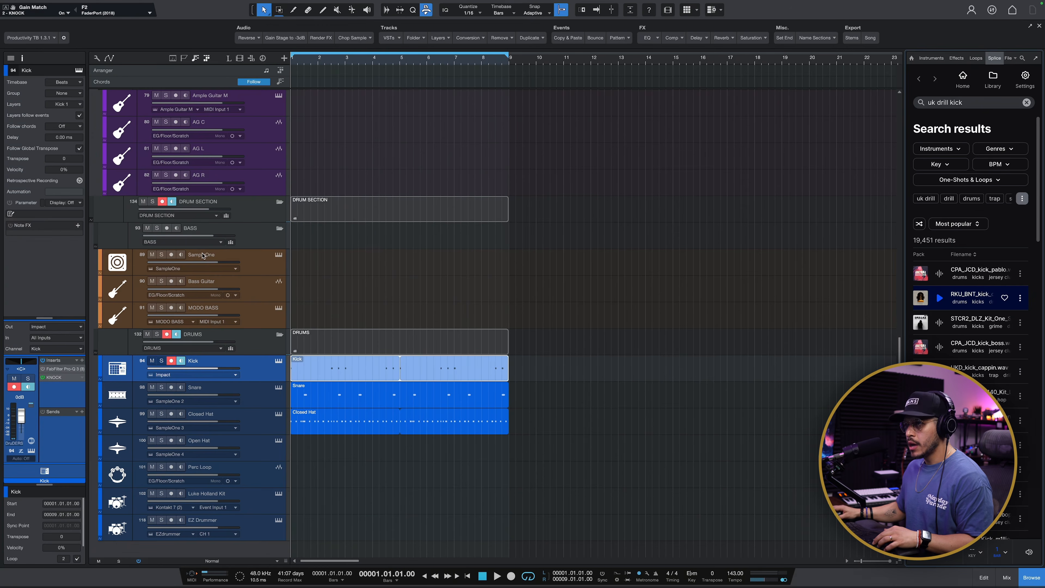
Rename the SampleOne track in the BASS folder as 808 and play the beat back.
double_click(202, 255)
key("Return")
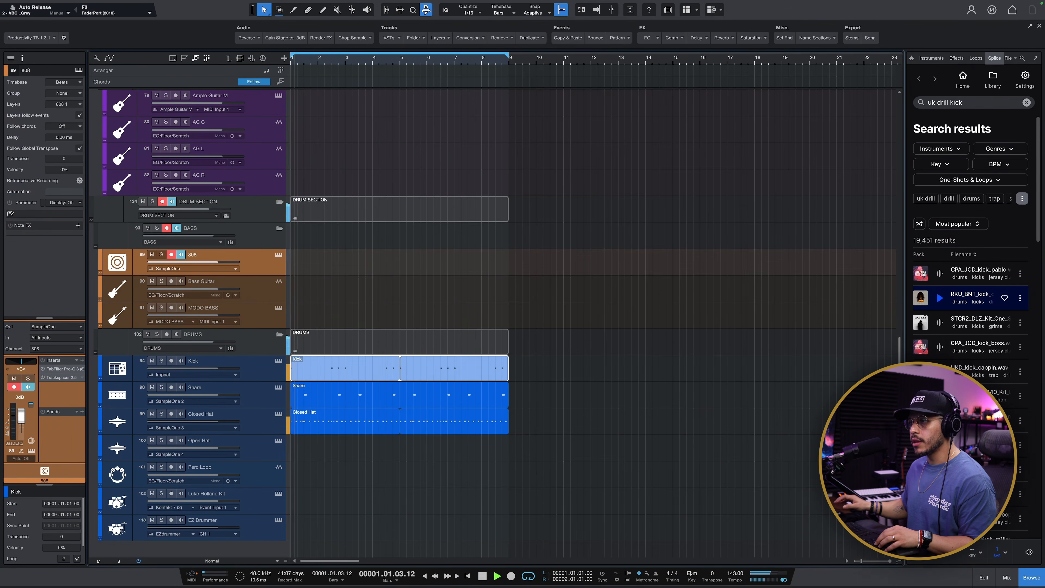
scroll(260, 248, "up", 10)
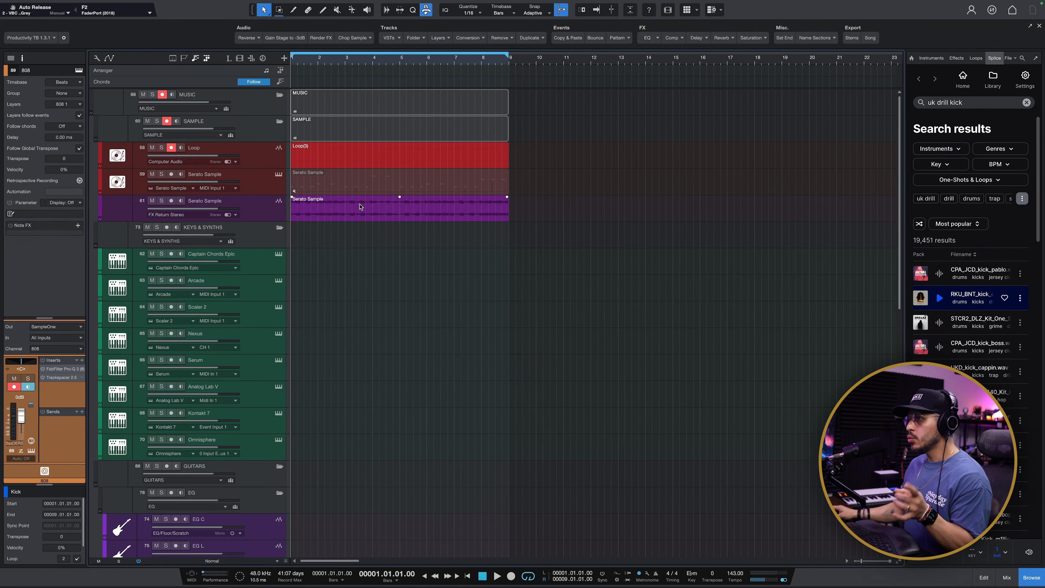
scroll(404, 359, "down", 10)
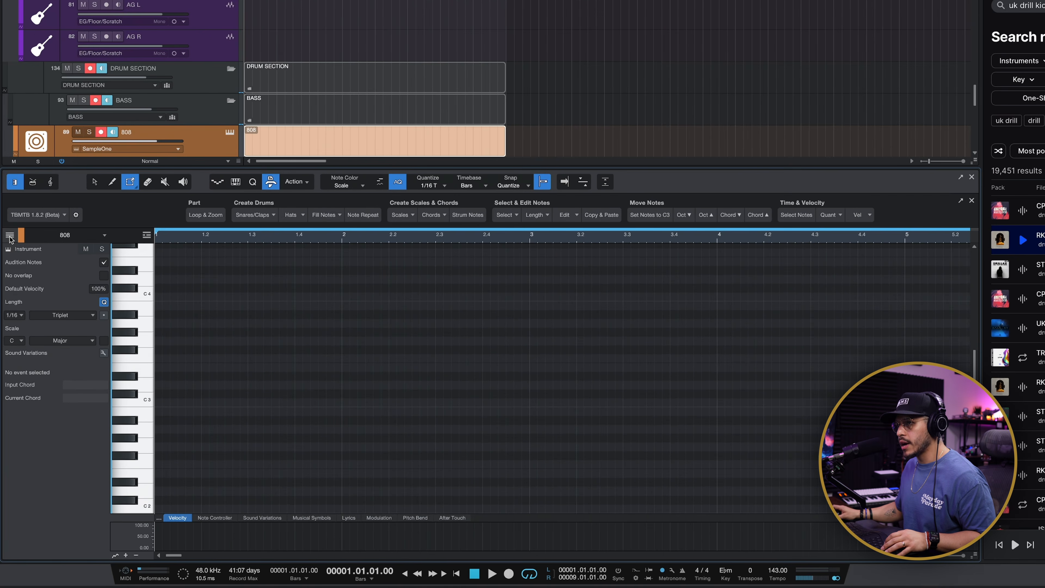
Display the Kick notes as a reference in the 808 part's editor and set its scale to Eb Natural Minor.
left_click(10, 235)
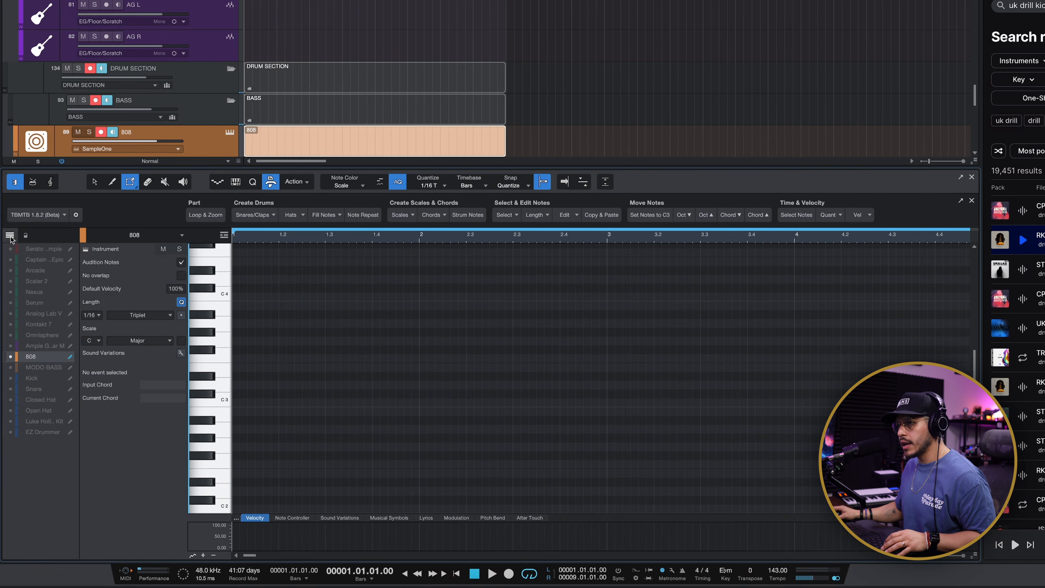
scroll(295, 379, "down", 5)
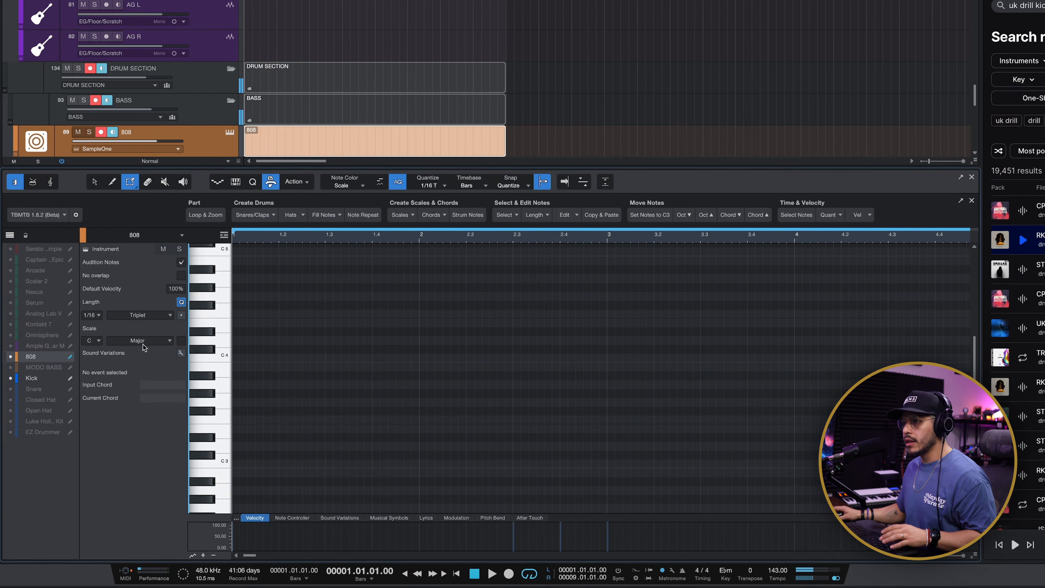
left_click(98, 341)
left_click(103, 385)
left_click(152, 342)
left_click(161, 398)
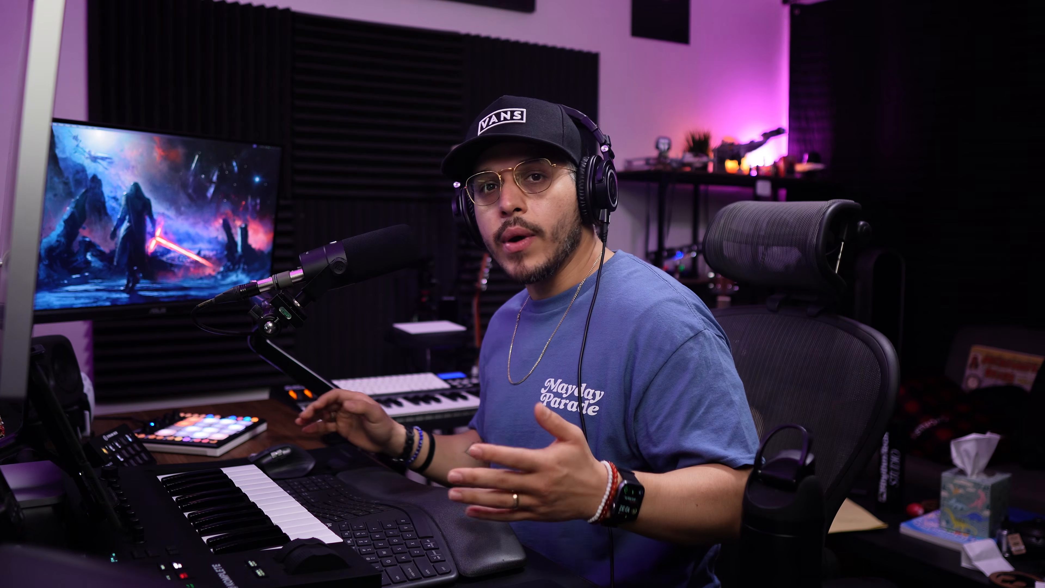
Draw a one-bar Eb 3 note at bar 1 in the 808 part and play it back.
left_click_drag(234, 437, 419, 437)
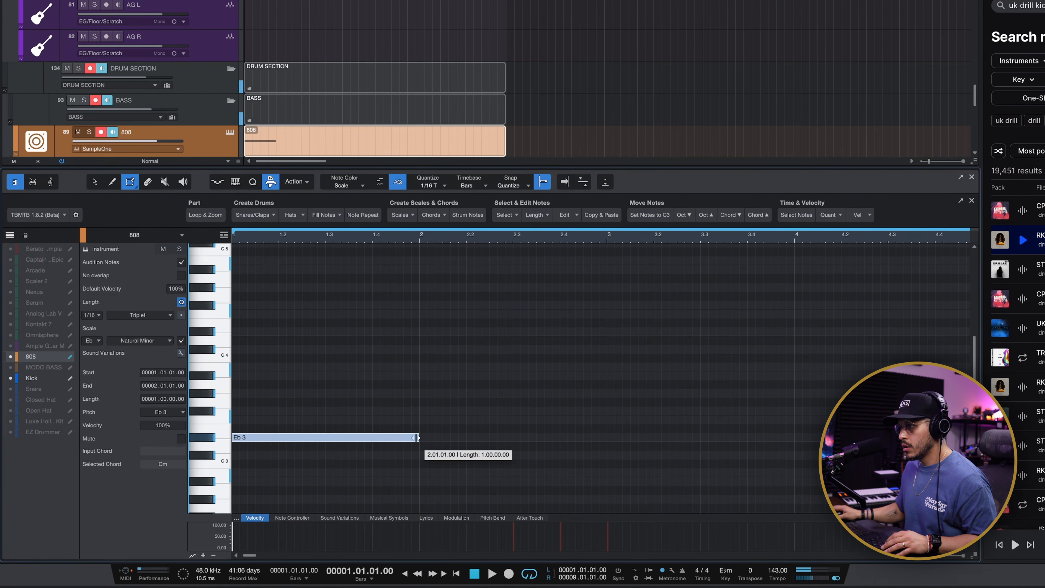
scroll(384, 396, "down", 5)
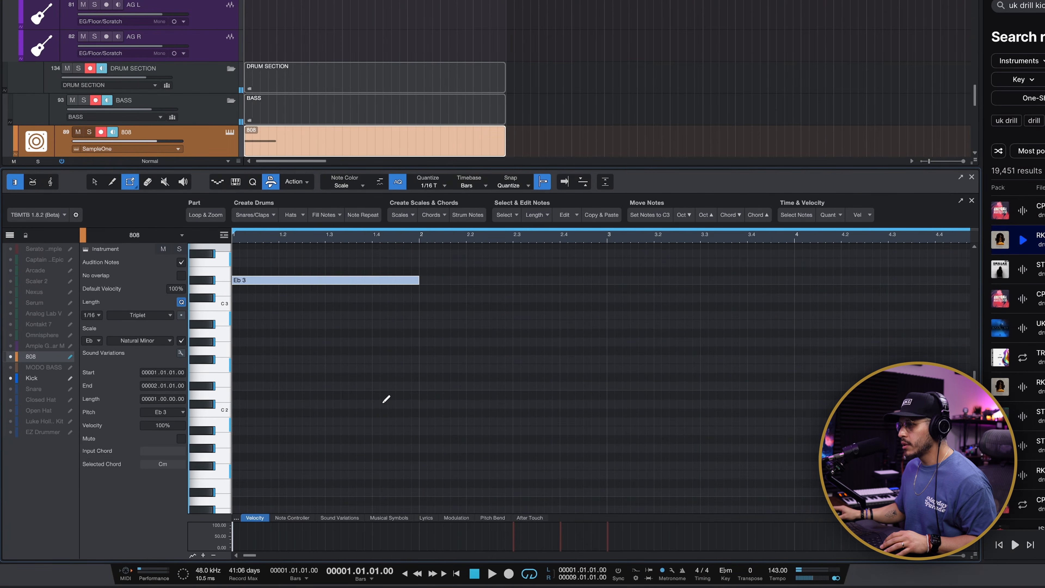
key("space")
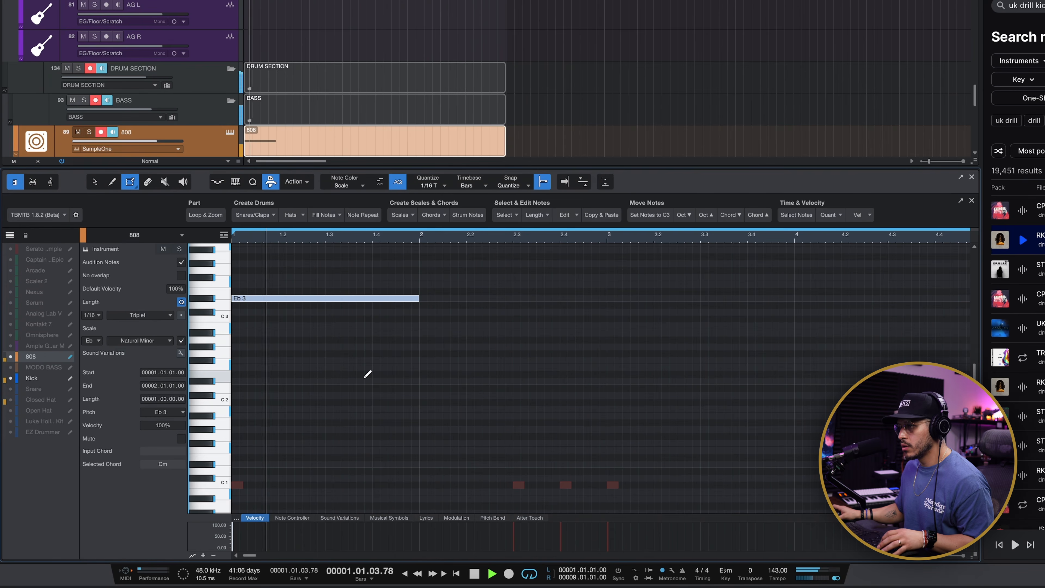
key("space")
Add Eb 3 notes at 2.3 and 2.4 to match the kicks, extend the first note to 2.3 and play back.
left_click(517, 301)
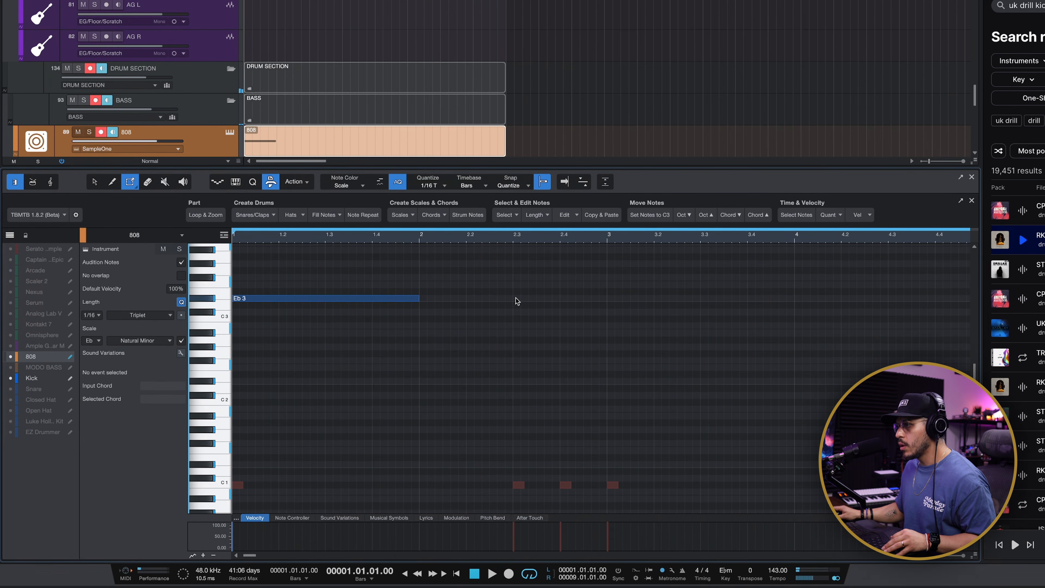
double_click(516, 301)
left_click_drag(519, 301, 559, 302)
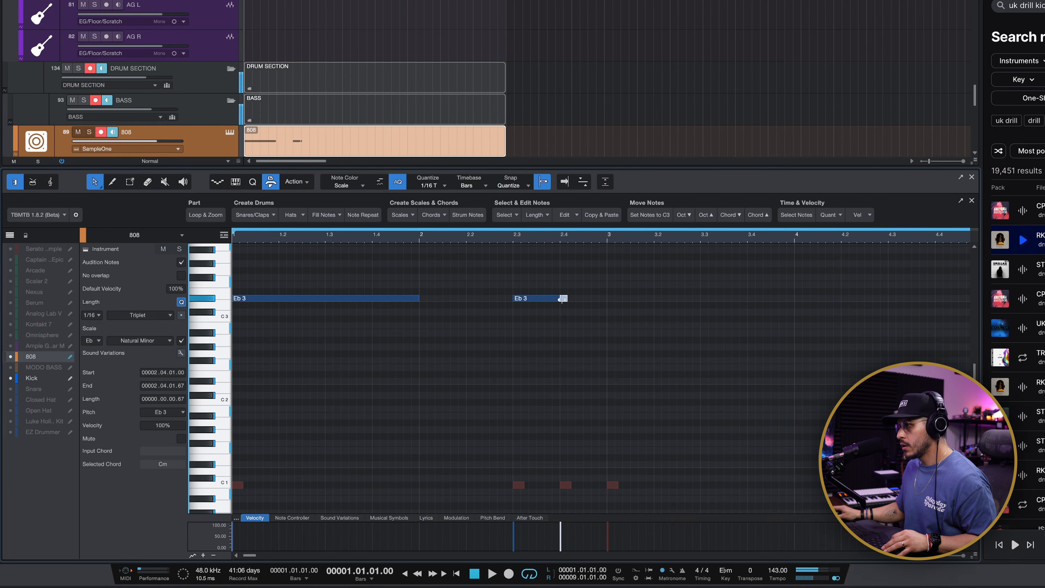
left_click_drag(420, 301, 512, 303)
key("space")
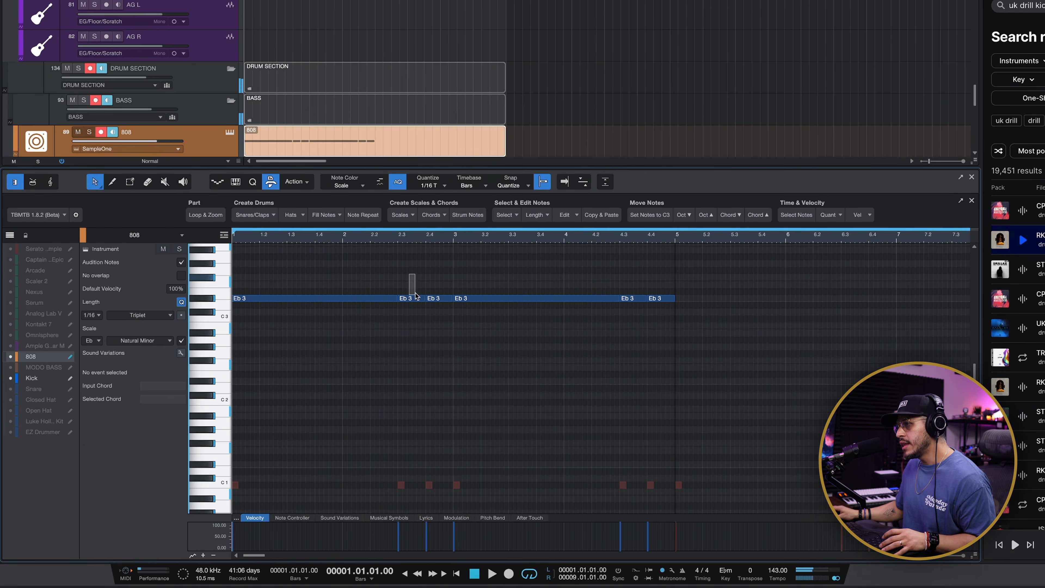
Set quantize to straight 1/16 and split the Eb 3 notes at 4.3 and 4.4 in half.
left_click_drag(415, 293, 440, 302)
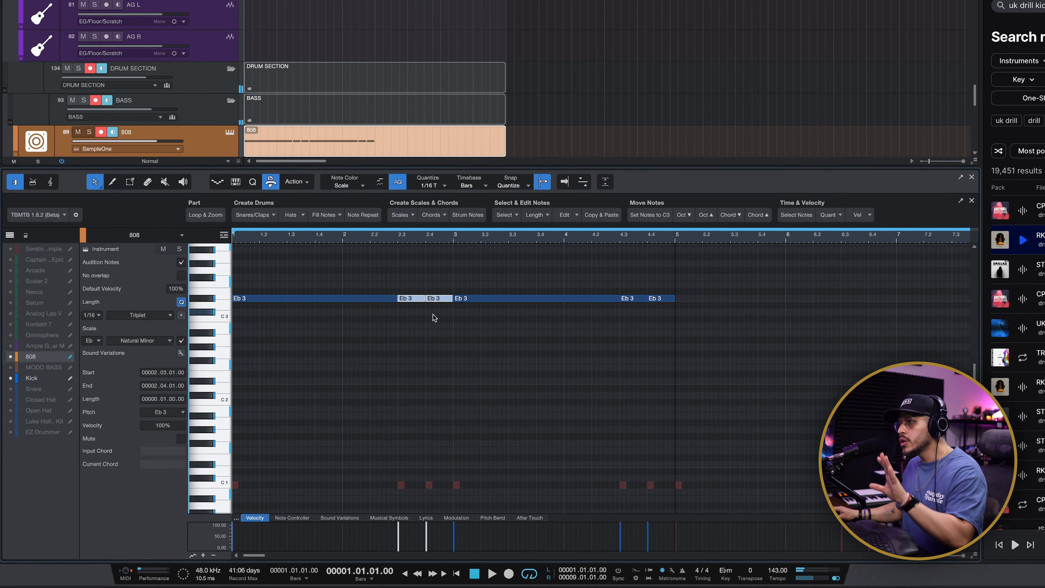
scroll(433, 315, "up", 1)
left_click_drag(638, 237, 636, 249)
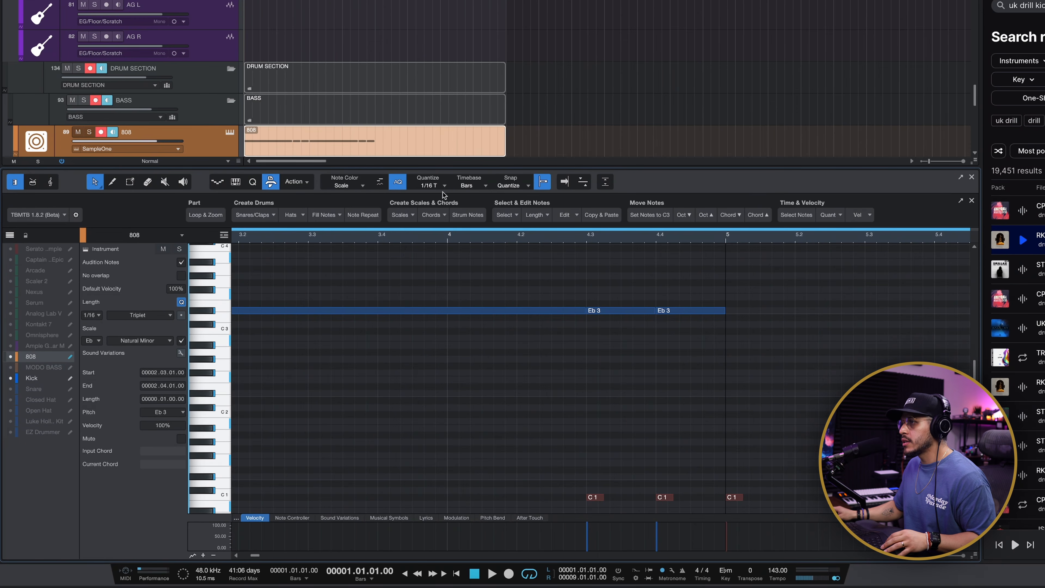
left_click(436, 186)
left_click(520, 205)
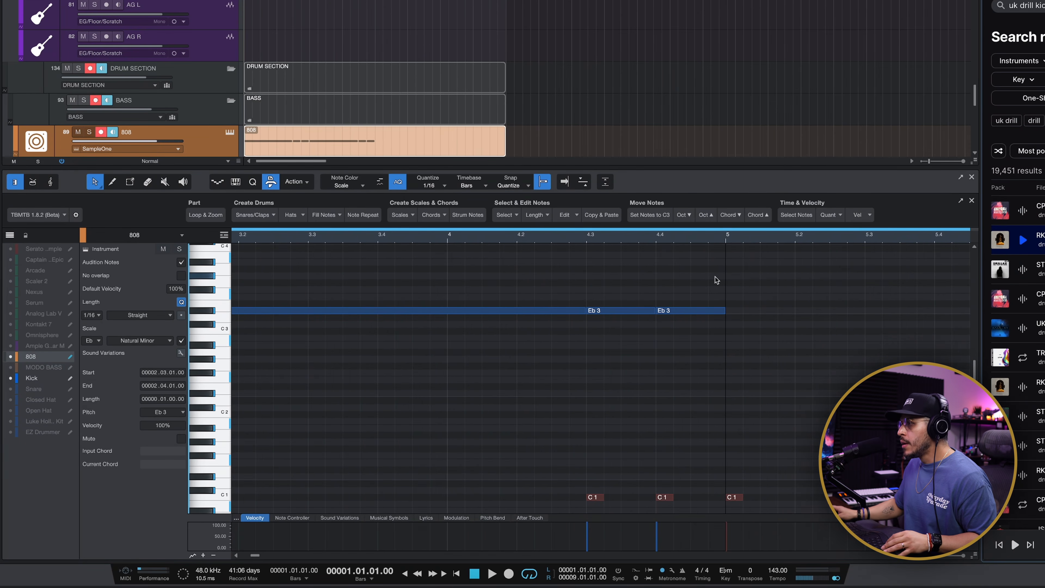
scroll(685, 325, "down", 1)
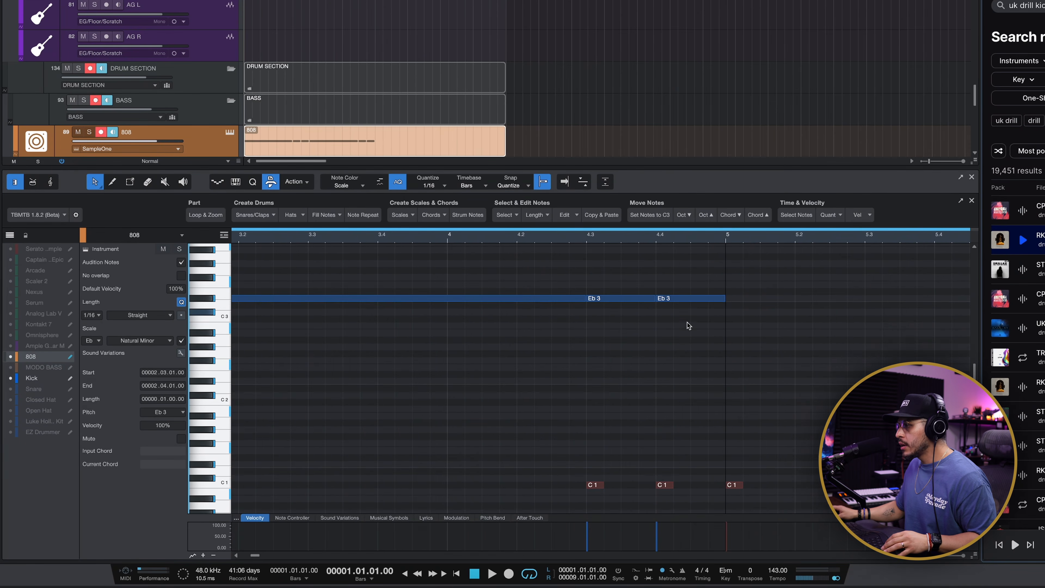
left_click(622, 302)
left_click(693, 298)
left_click(608, 263)
left_click(600, 298)
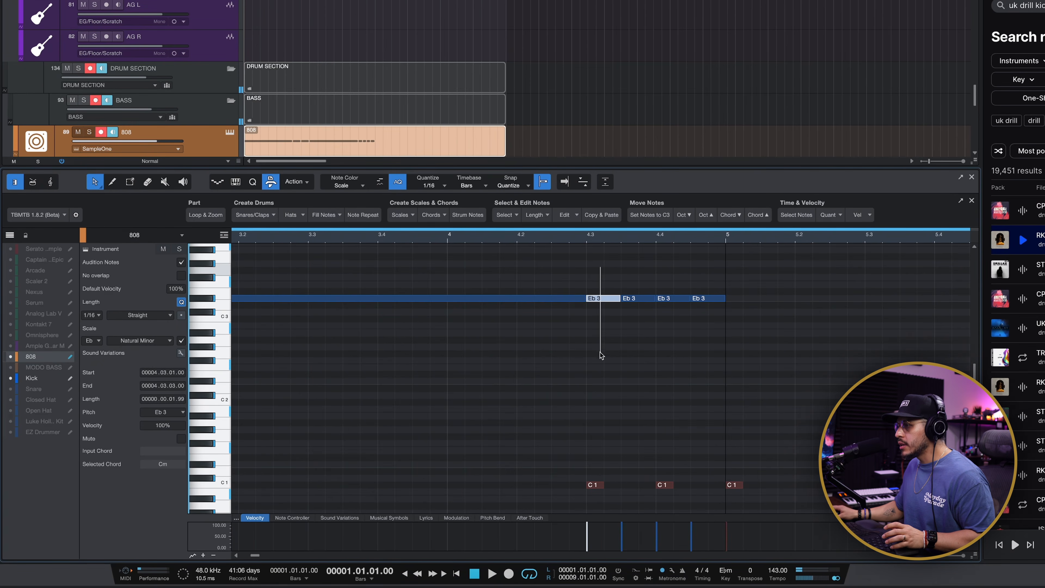
left_click_drag(594, 493, 594, 494)
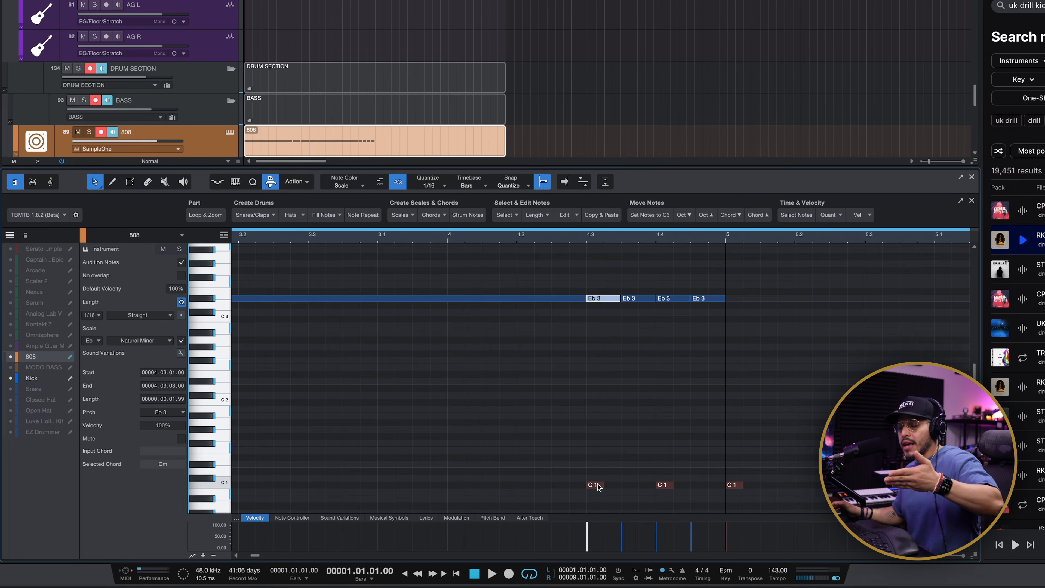
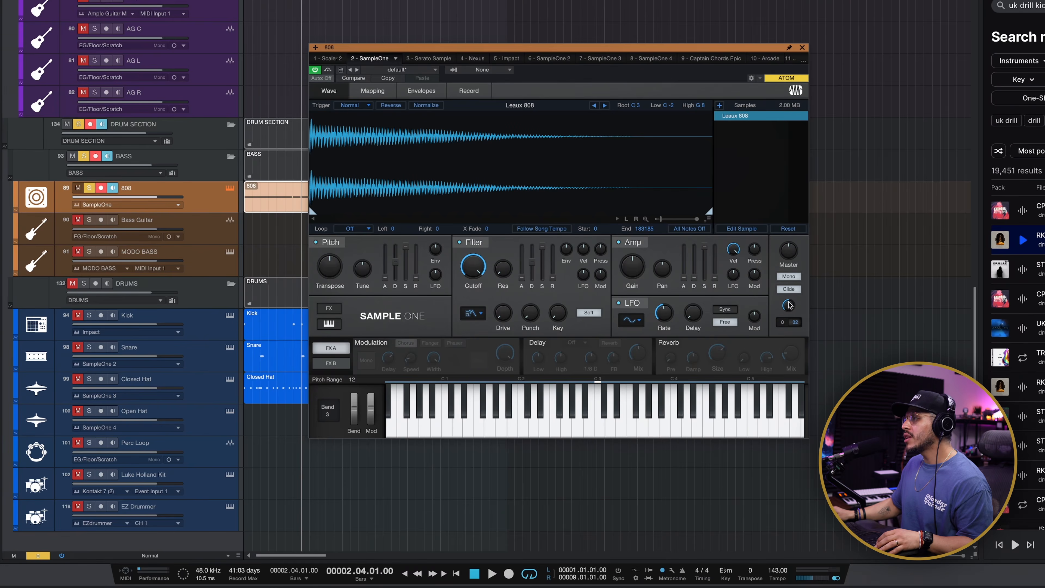
Try short and long glide times in the 808's SampleOne, settle on a moderate one and close the instrument.
left_click_drag(782, 306, 790, 273)
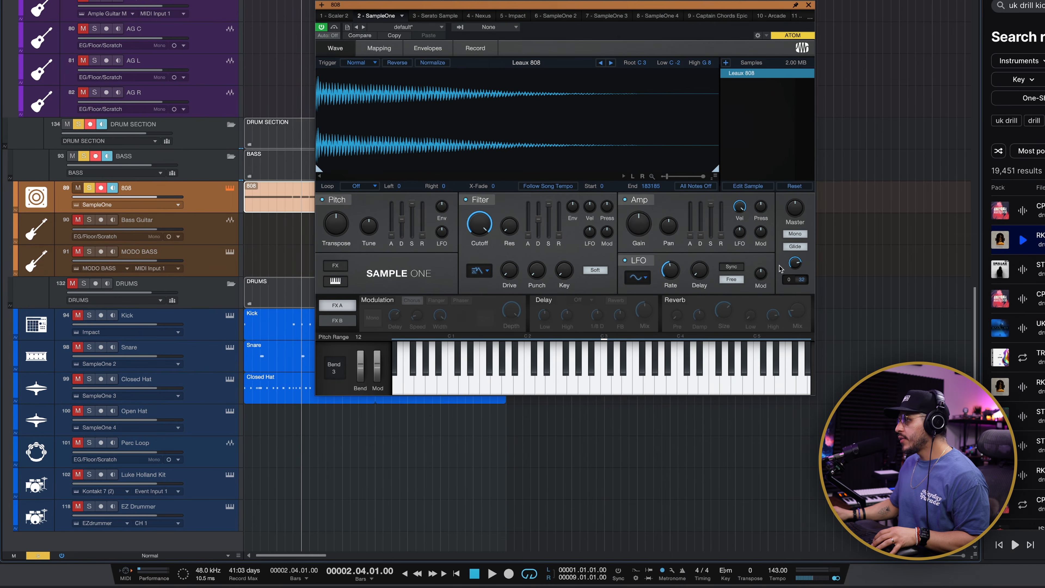
left_click_drag(796, 263, 792, 364)
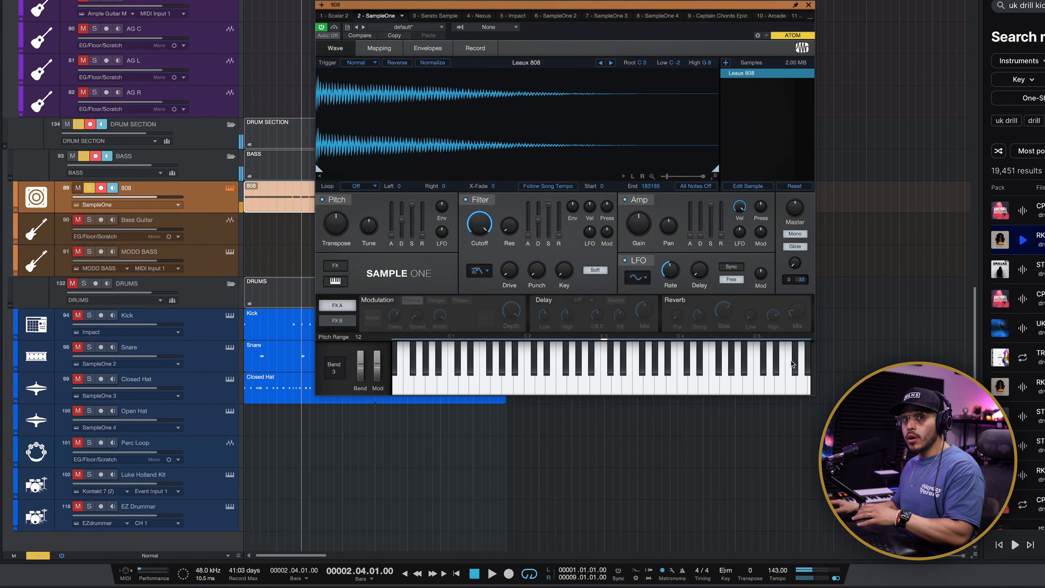
left_click_drag(795, 265, 813, 174)
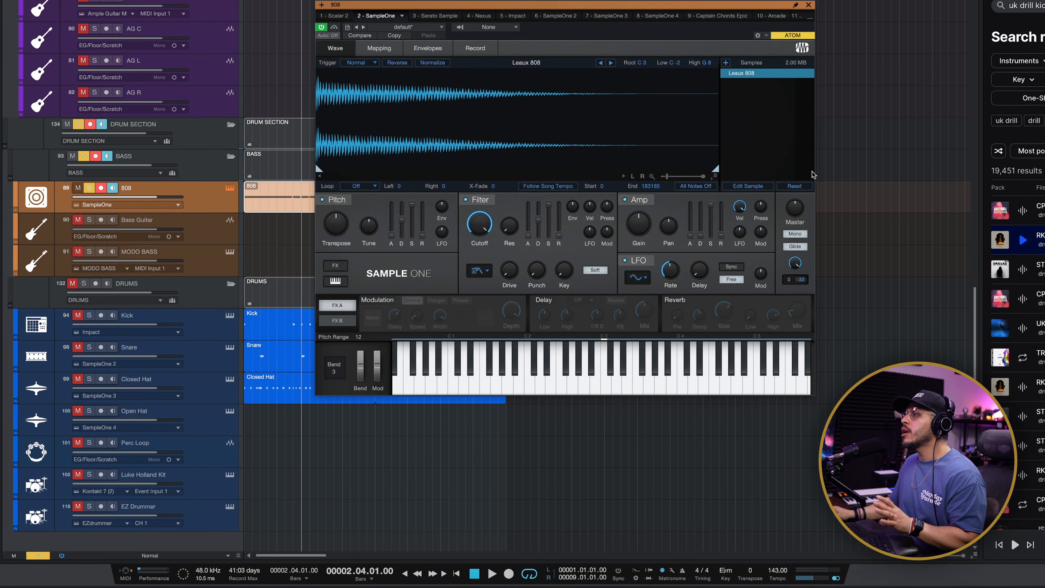
left_click_drag(796, 265, 786, 302)
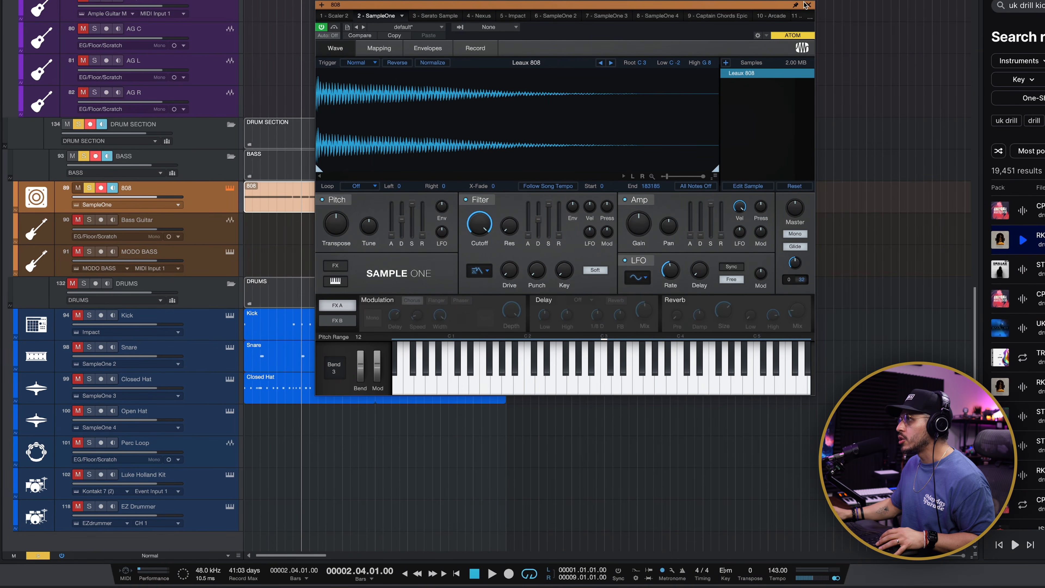
left_click(806, 4)
Open the 808 part, duplicate the Eb 3 note at 2.4 and raise the copy to Eb 4.
double_click(314, 195)
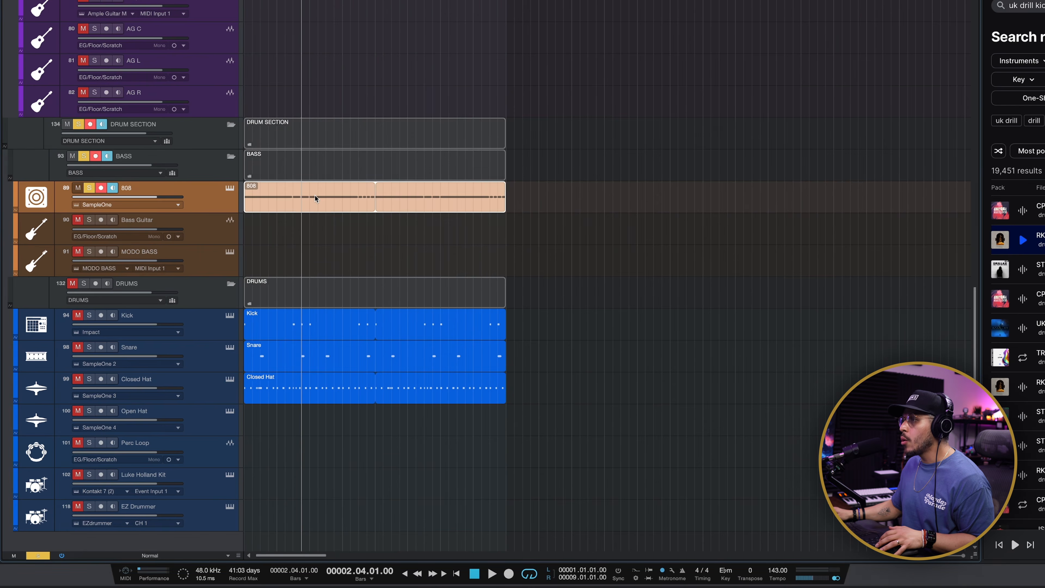
scroll(461, 289, "up", 1)
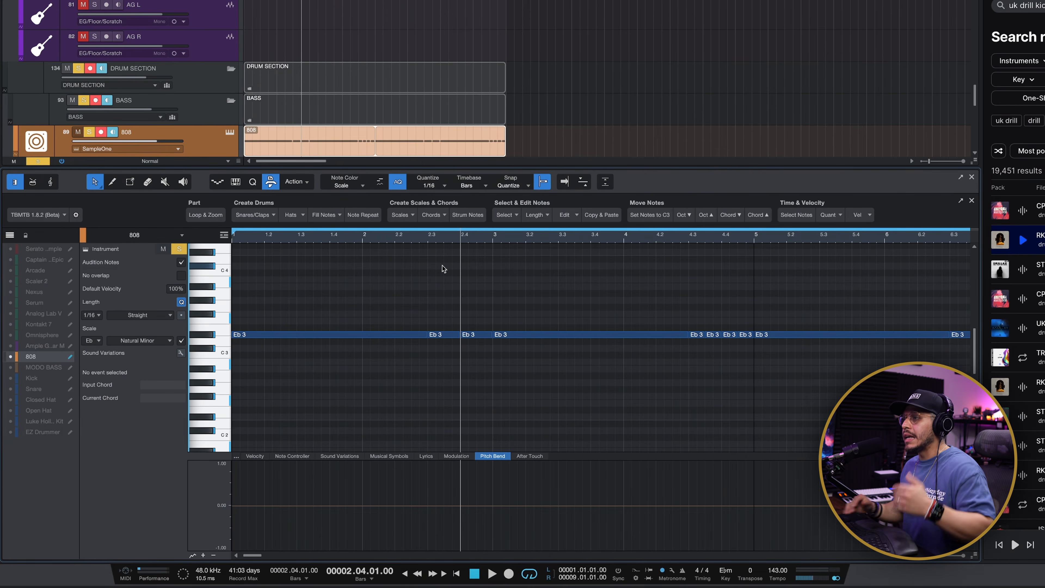
left_click_drag(438, 304, 483, 362)
left_click(473, 309)
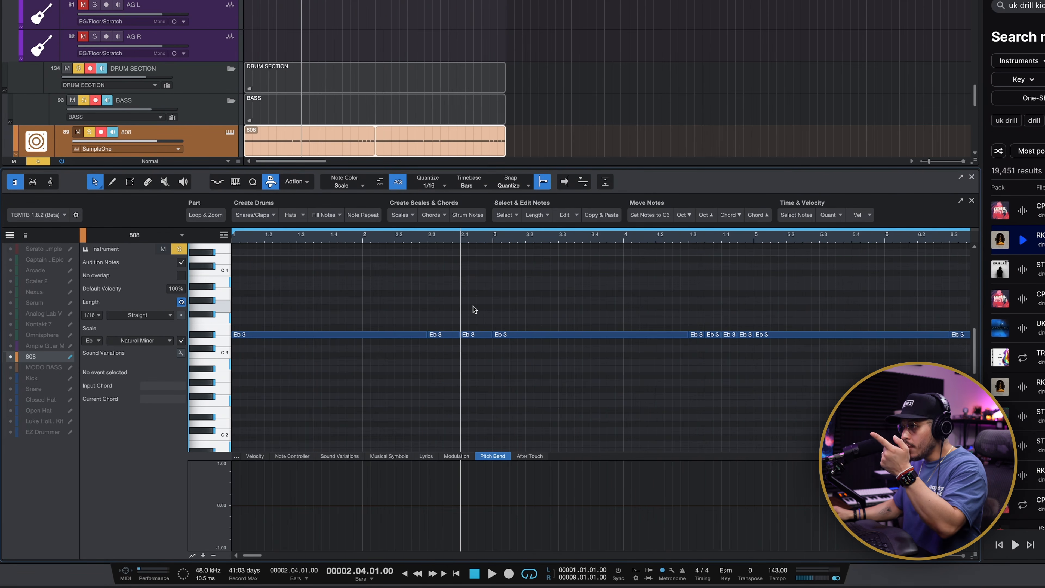
scroll(472, 315, "up", 1)
left_click(477, 340)
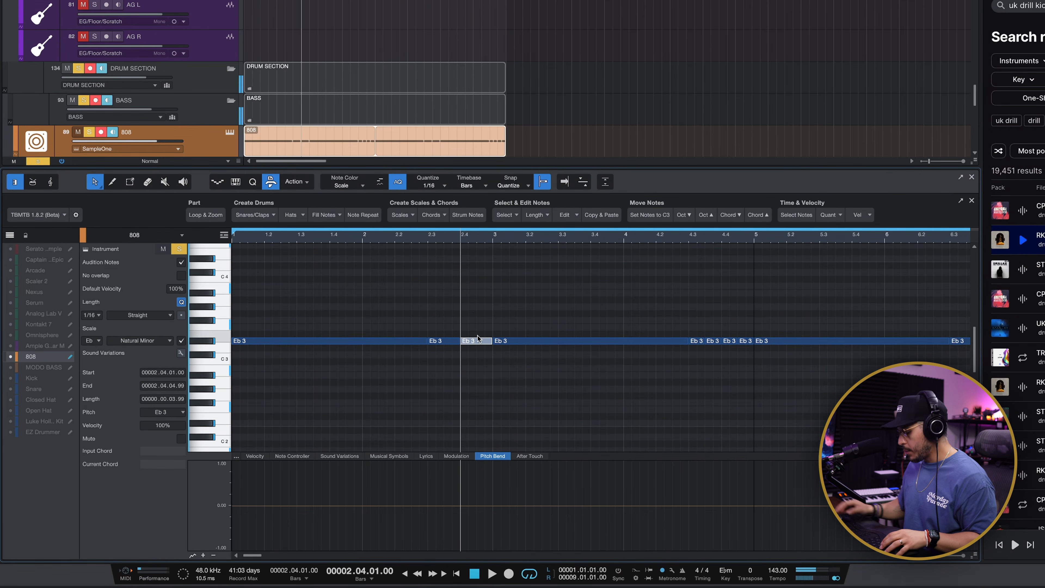
key("super+c")
key("super+v")
key("Up")
key("Up")
key("Up")
key("Up")
key("Up")
key("Up")
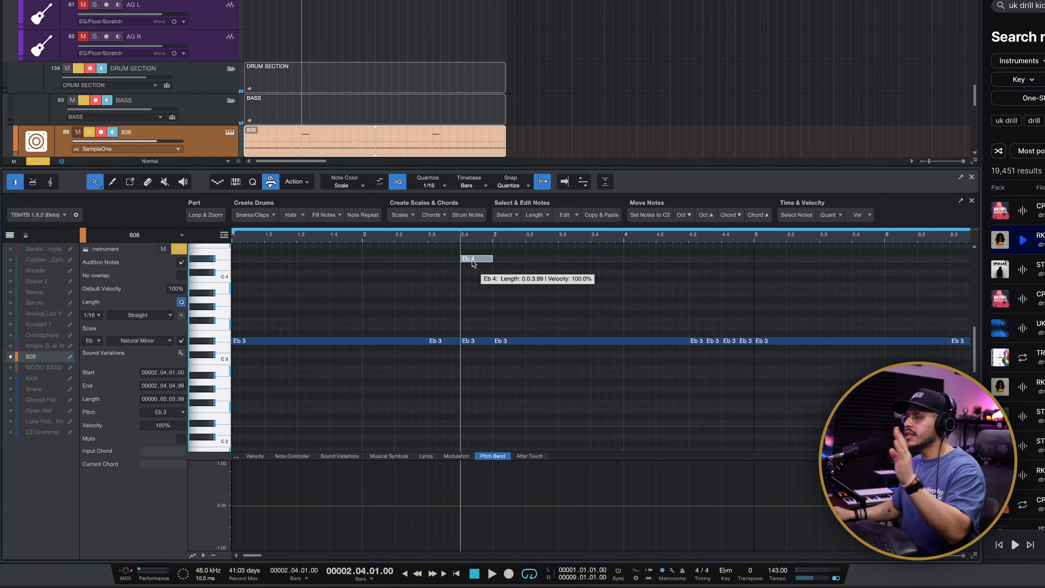
Shorten the Eb 4 note at 2.4 to its second half, add an Ab 3 note at 2.3.3 and play back.
left_click_drag(461, 260, 448, 310)
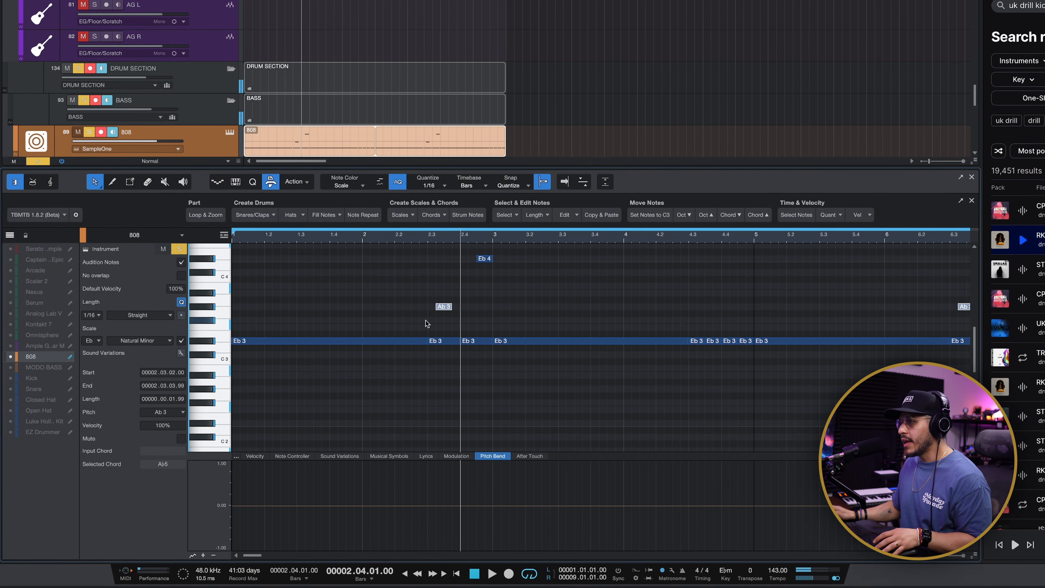
left_click(358, 256)
key("space")
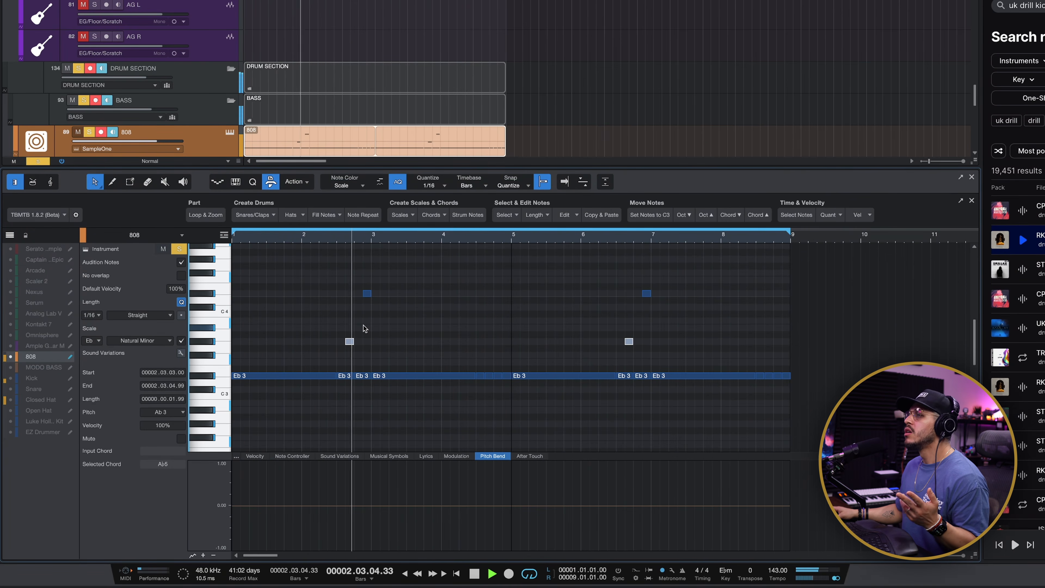
key("space")
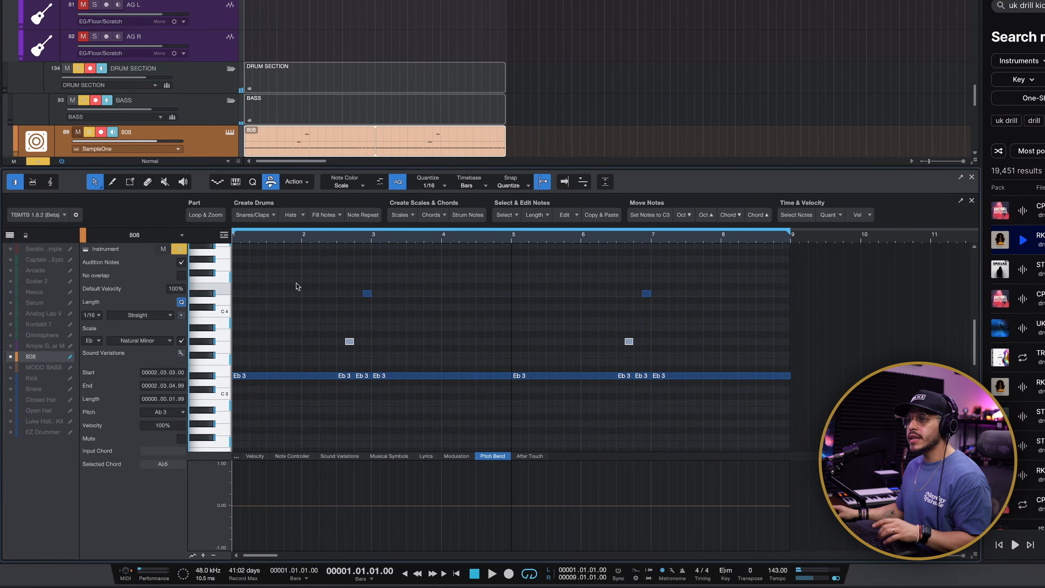
Insert Black Box Analog Design HG-2 on the 808 channel and load its 808 Dist FULLY WET preset.
left_click(5, 315)
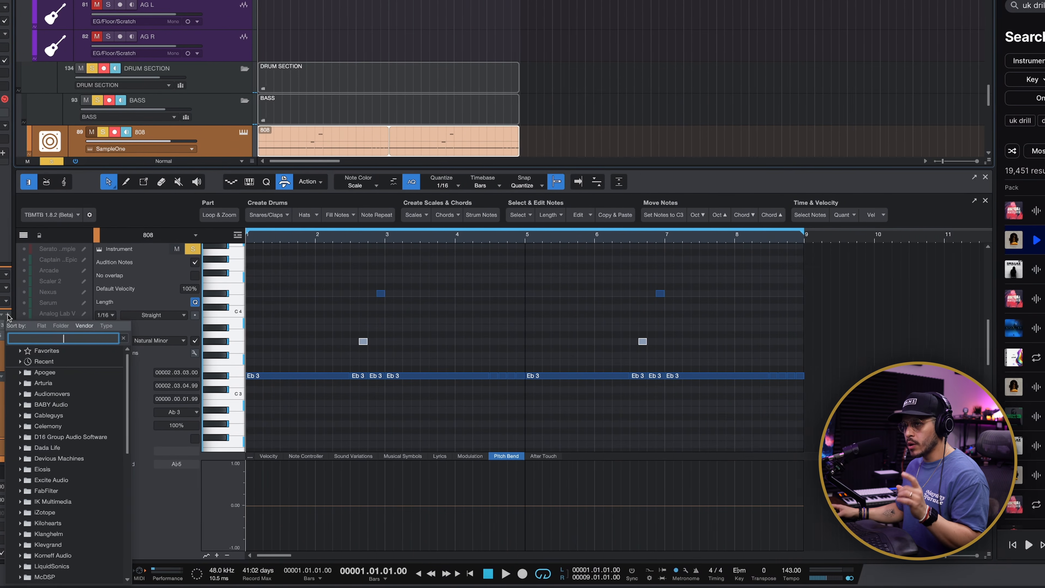
type("black")
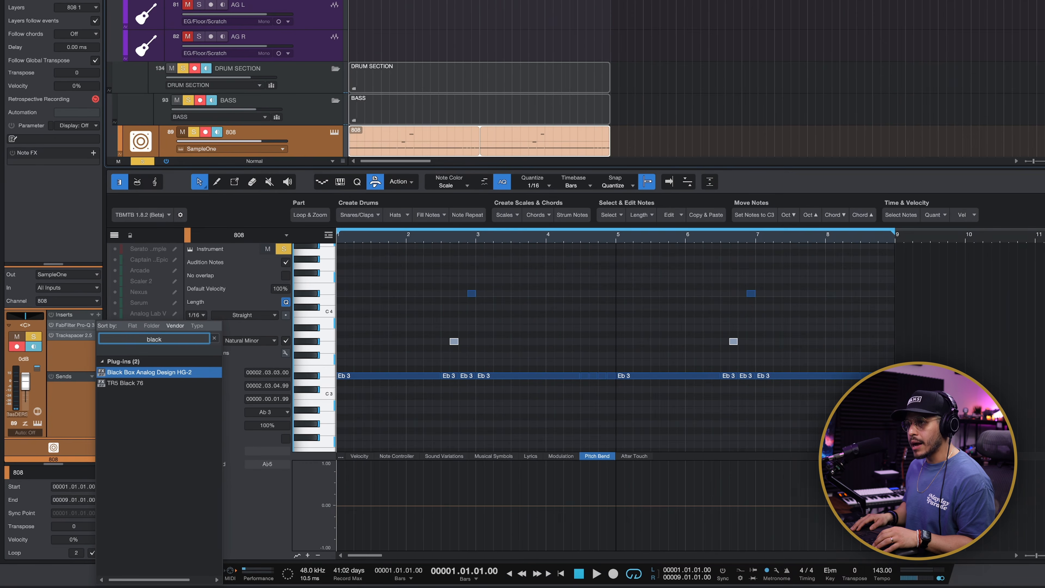
key("Return")
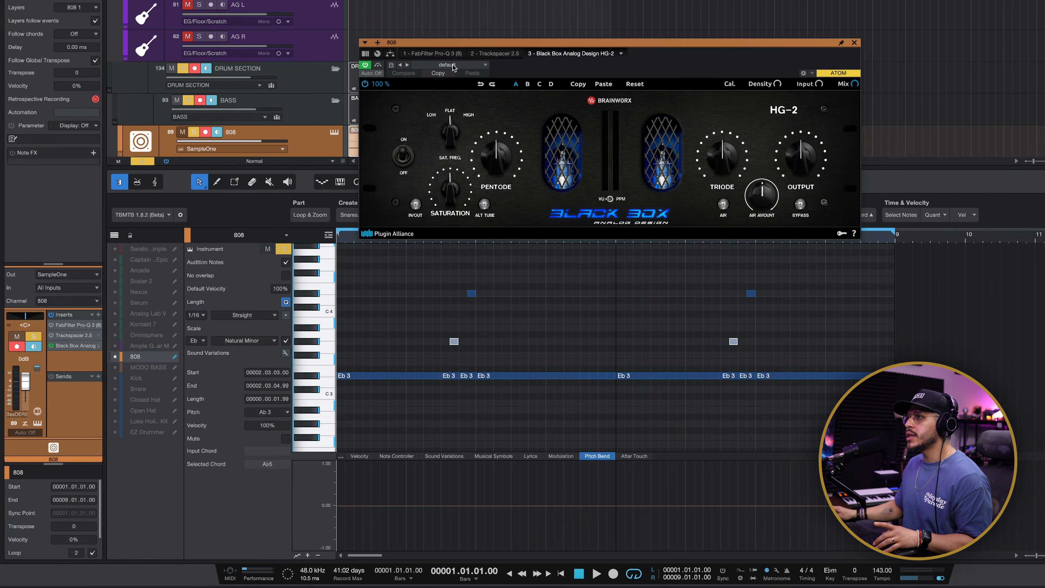
left_click(454, 67)
left_click(481, 77)
left_click(648, 50)
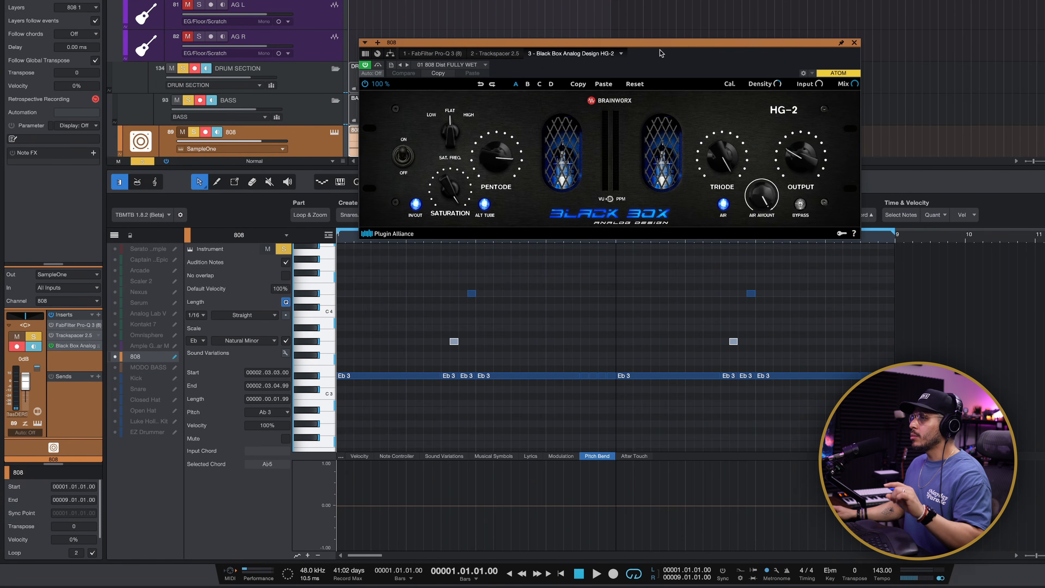
Audition the 808 distortion while adjusting the HG-2's wet/dry mix.
key("space")
key("space")
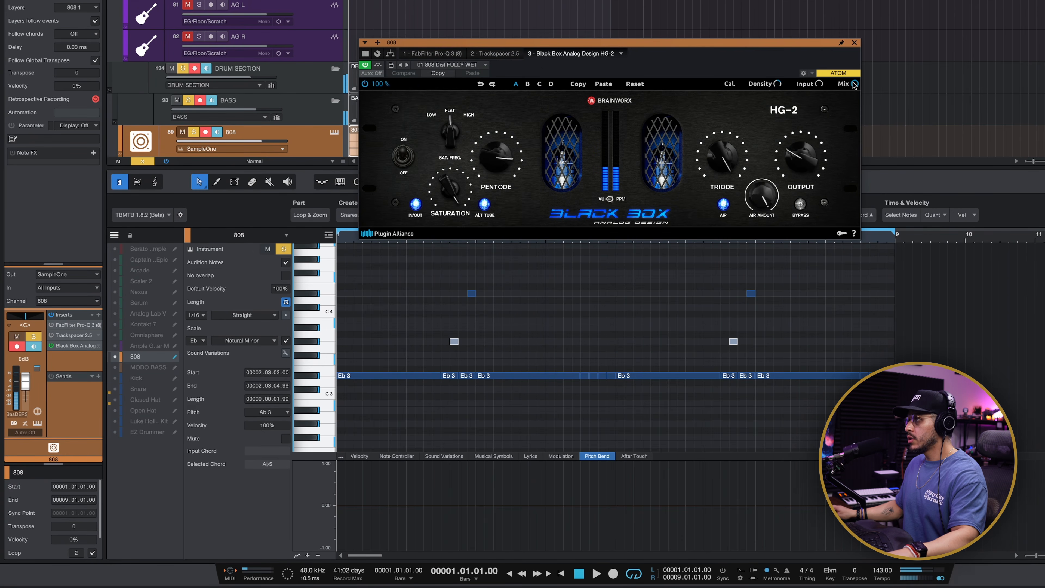
left_click_drag(855, 84, 848, 115)
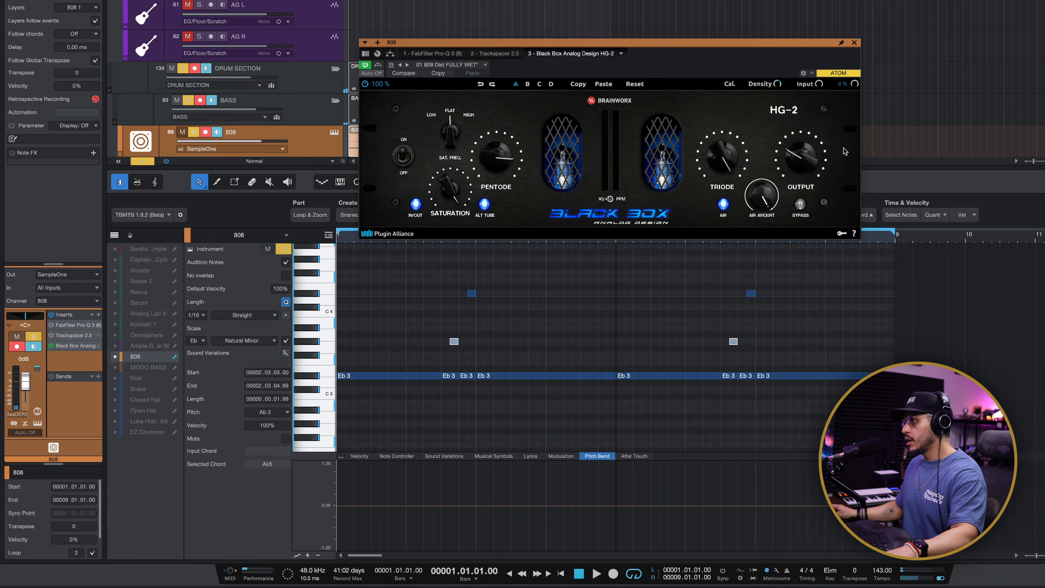
left_click_drag(844, 152, 845, 150)
key("space")
key("space")
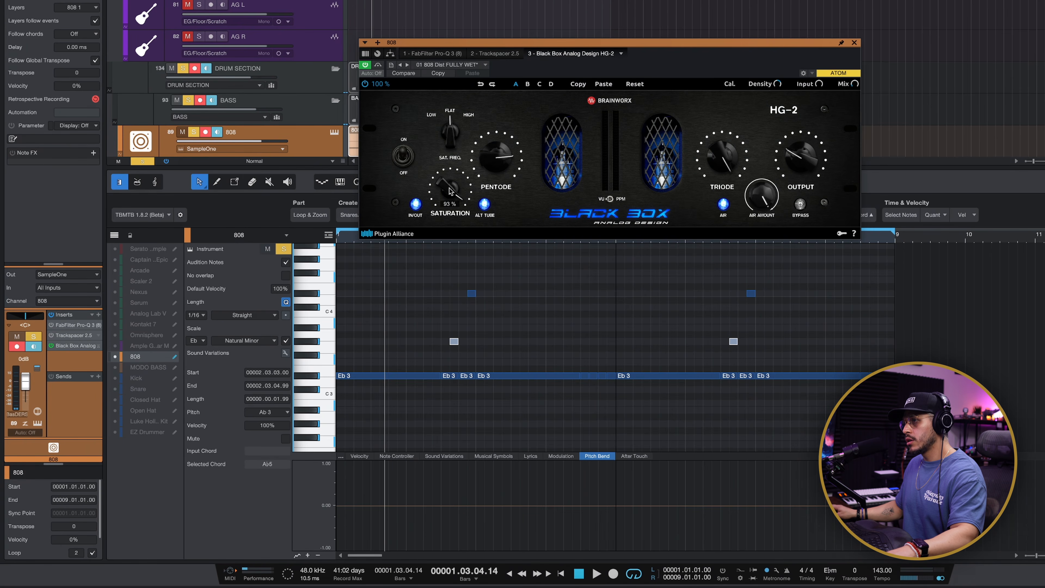
key("space")
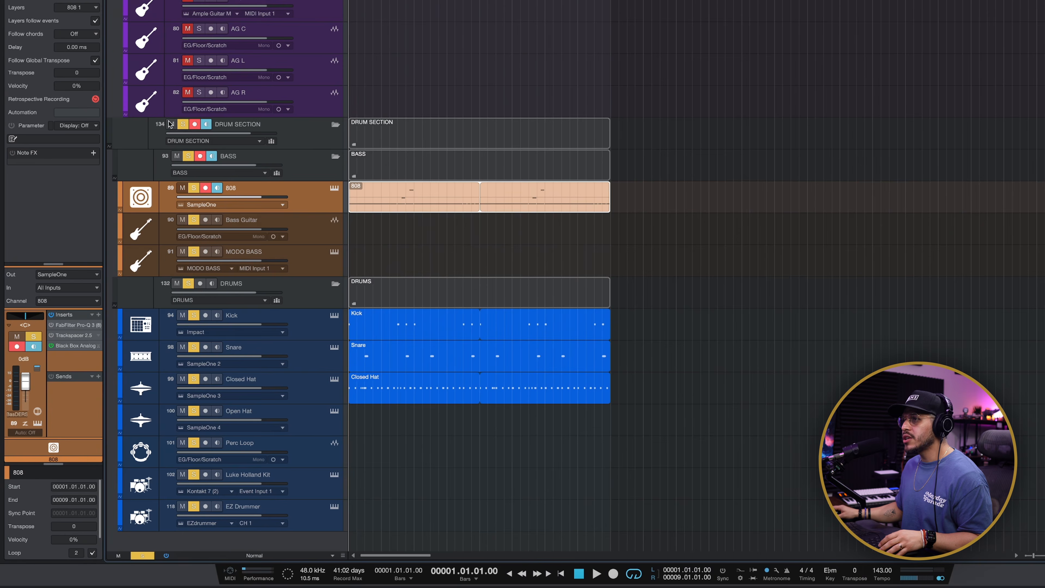
Unsolo the DRUM SECTION folder, play the full beat and open FabFilter Pro-Q 3 on the 808.
left_click(182, 125)
key("space")
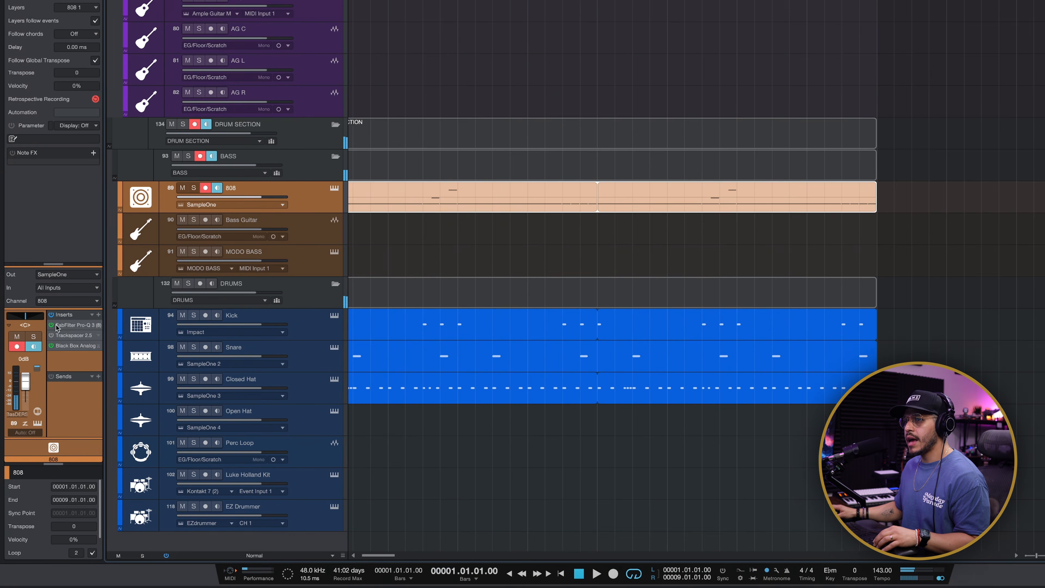
double_click(57, 328)
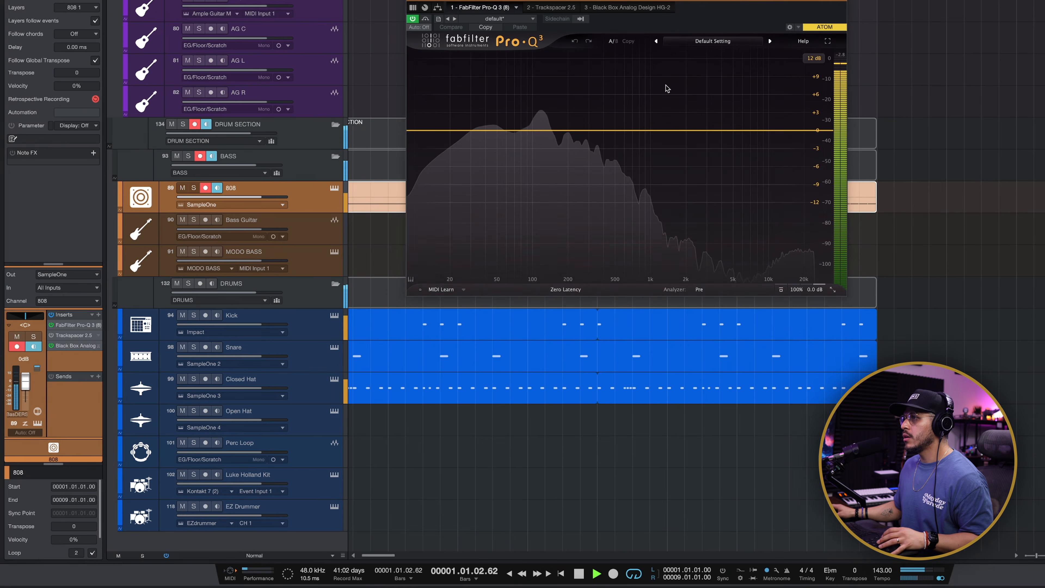
Load Pro-Q 3's Low Cut preset on the 808, set the cutoff to 25 Hz, audition the band and close the EQ.
left_click(705, 43)
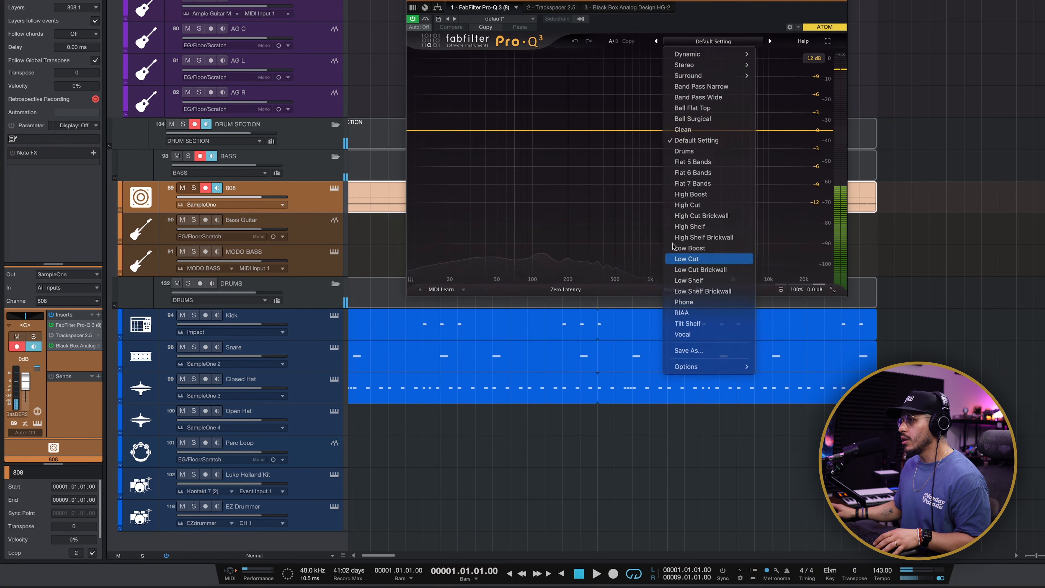
left_click(689, 259)
double_click(486, 104)
type("25")
key("Return")
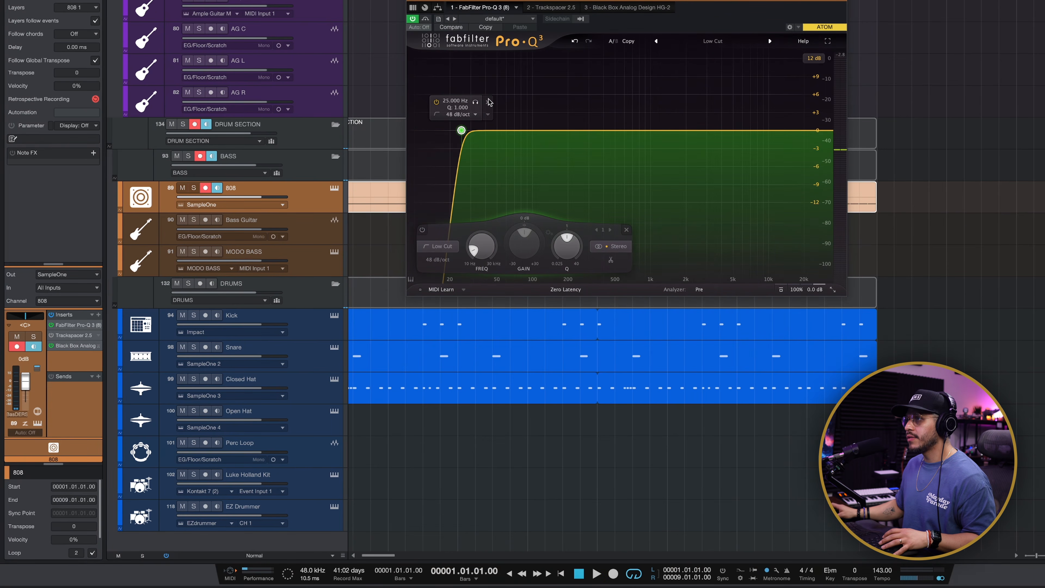
key("space")
left_click(475, 102)
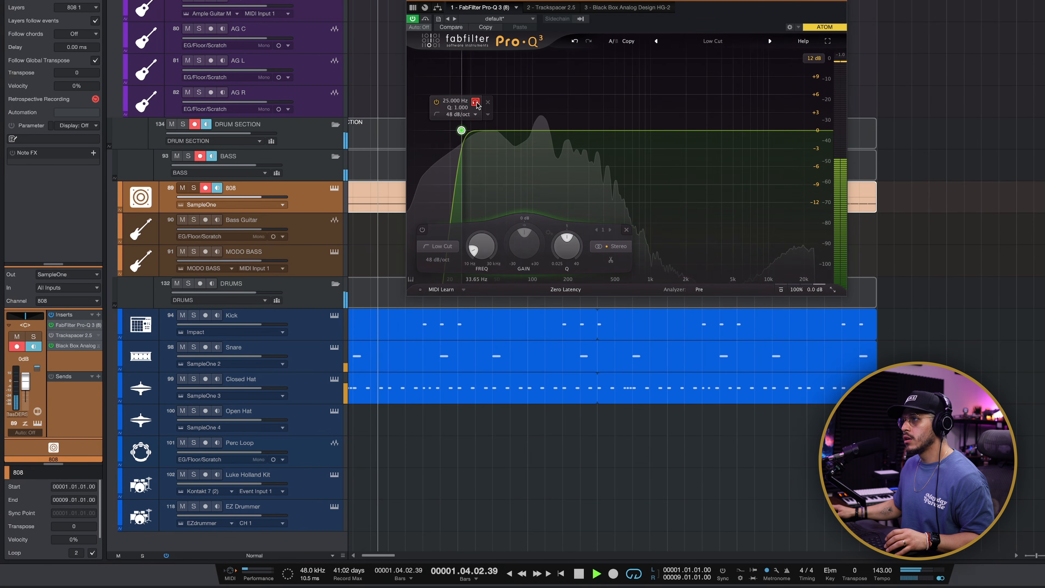
key("space")
key("Escape")
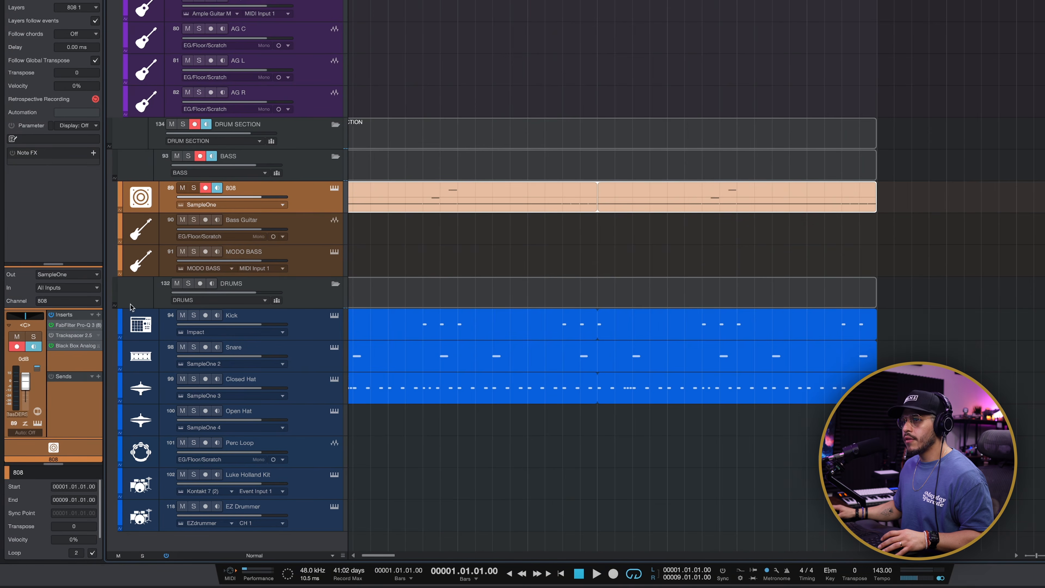
Move Trackspacer 2.5 below Black Box in the 808's inserts and open it.
left_click_drag(65, 354, 65, 353)
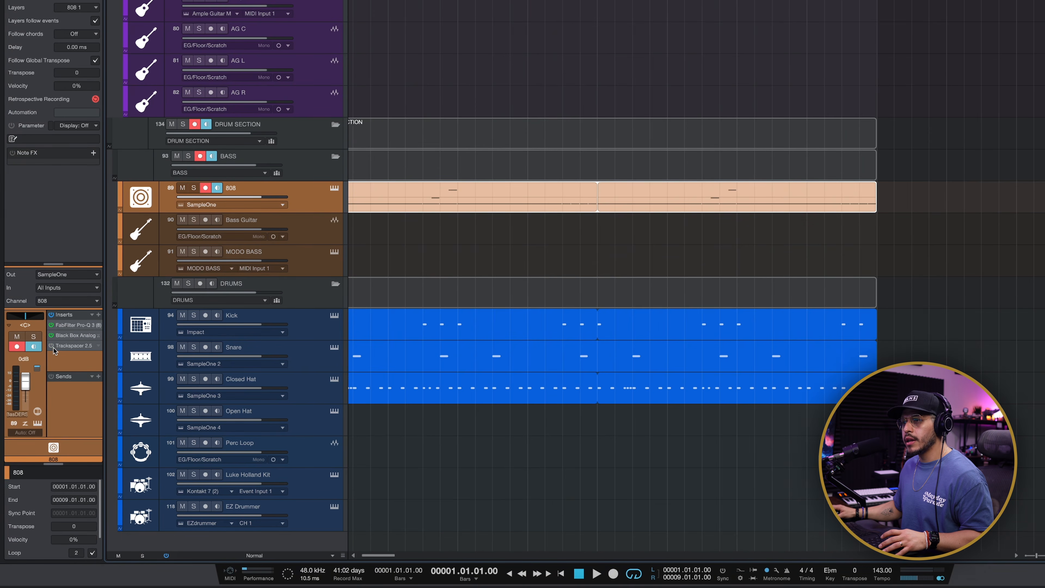
double_click(65, 346)
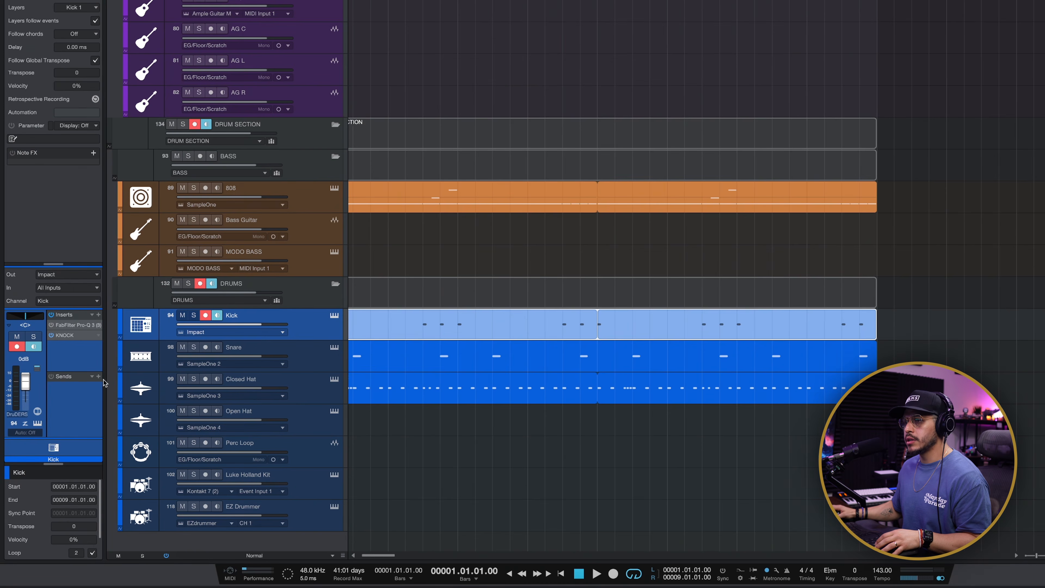
Send the Kick to the sidechain of the 808's Trackspacer 2.5 and set its amount to about 16.8% during playback.
left_click(98, 376)
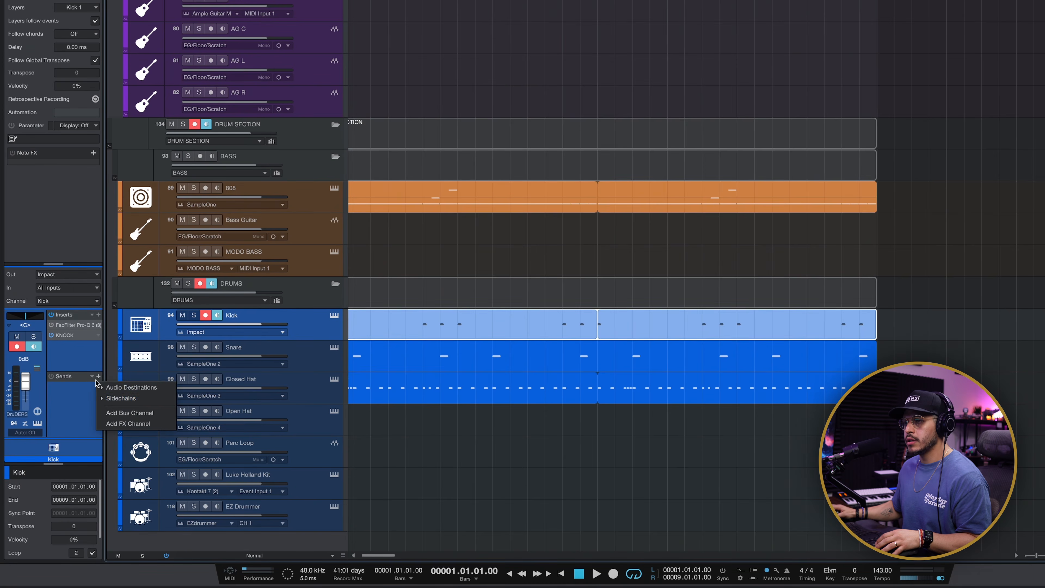
left_click(124, 398)
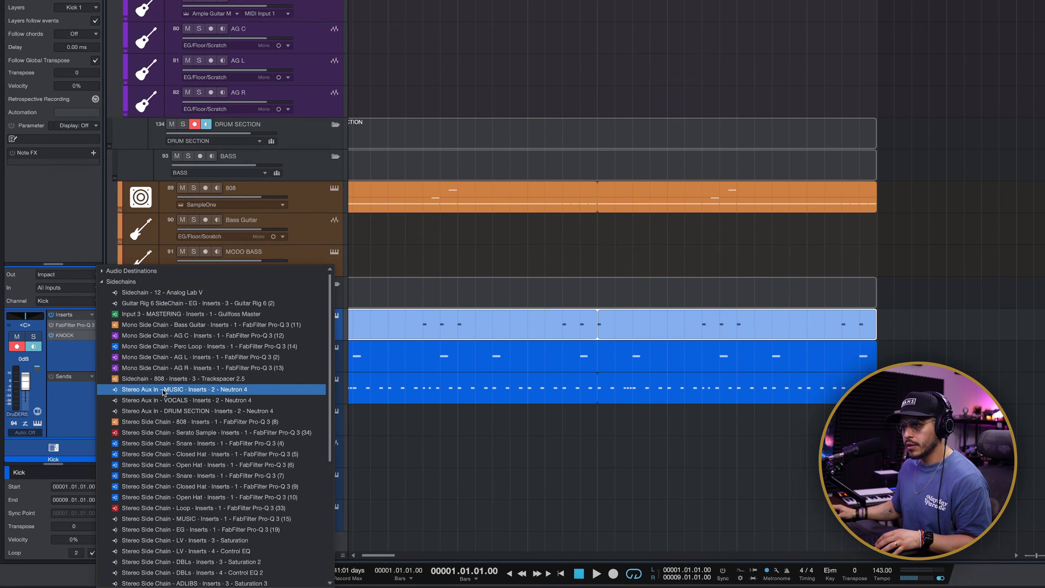
left_click(182, 379)
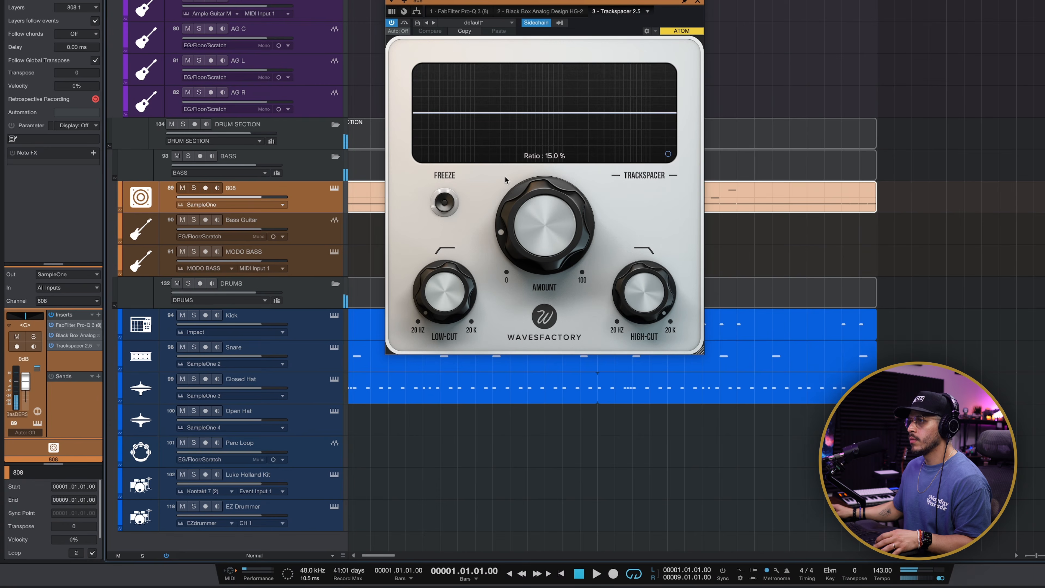
key("space")
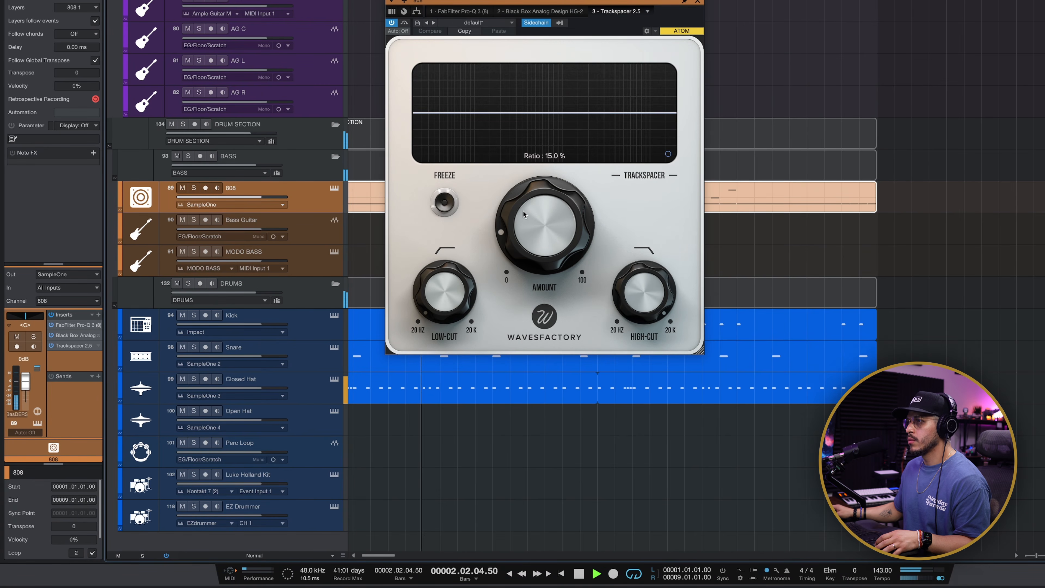
left_click_drag(522, 208, 517, 220)
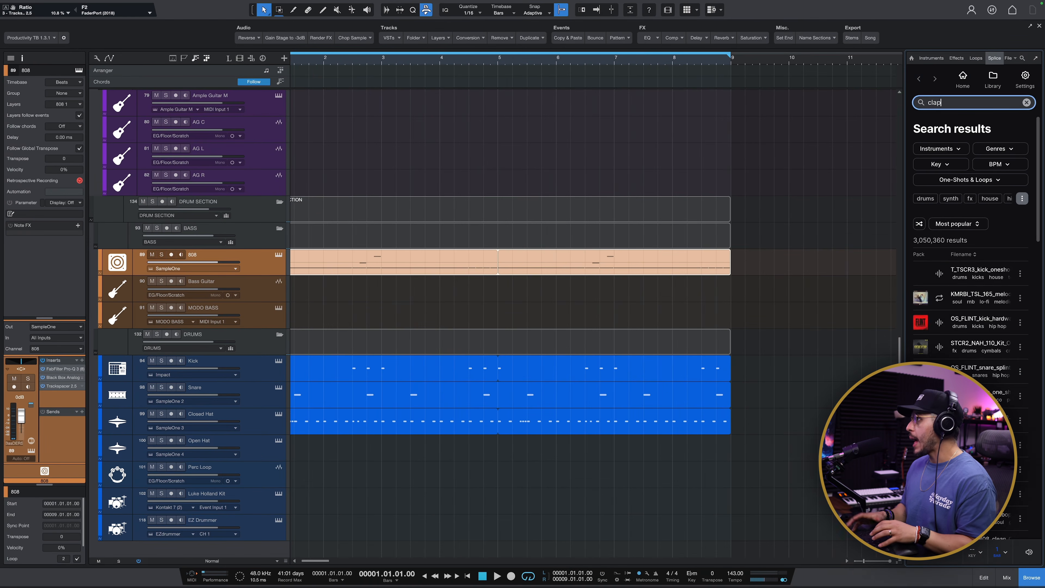
Search Splice for "clap", audition samples and place DSC_NGL_clap_one_shot_taped on a new track below Closed Hat at 1.3.
key("Return")
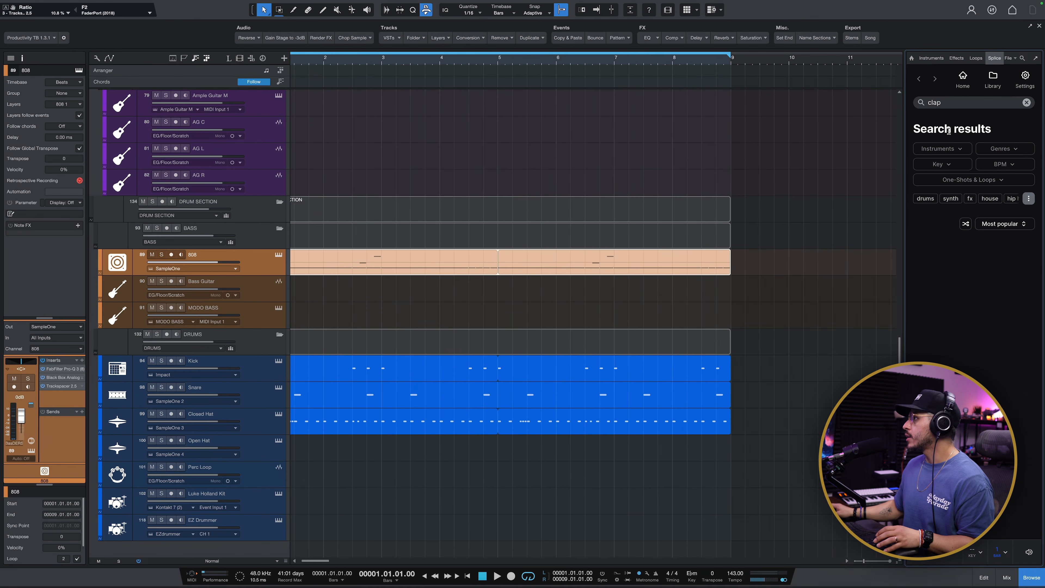
left_click(940, 279)
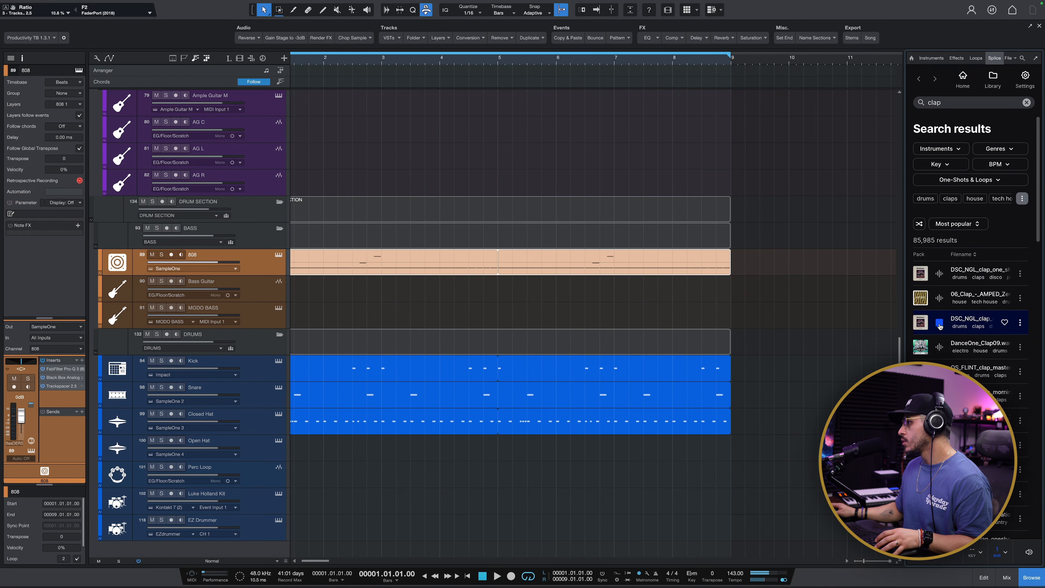
left_click_drag(939, 326, 415, 457)
left_click_drag(282, 435, 331, 443)
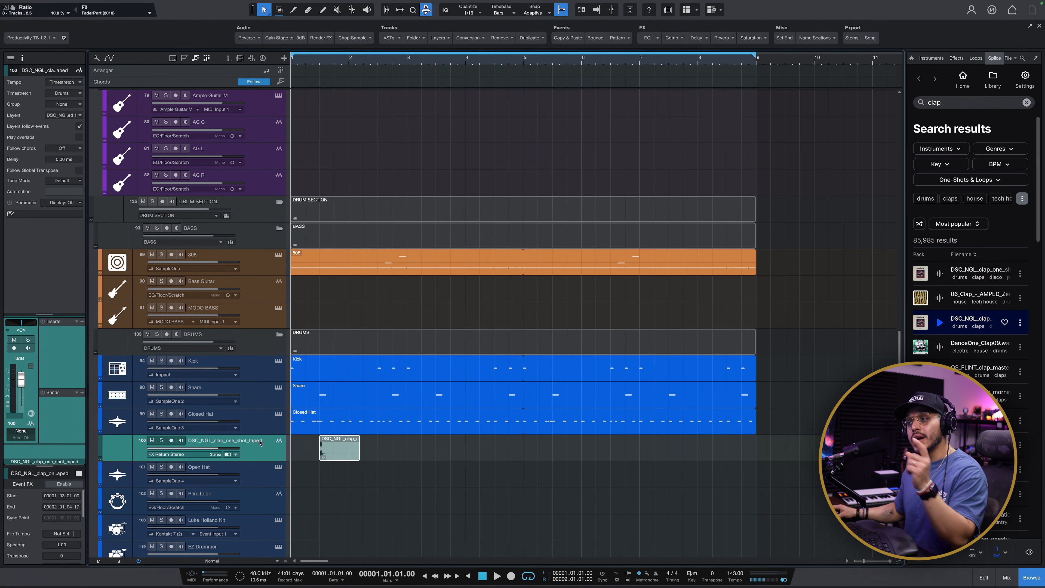
Rename the new clap track as Clap and insert ValhallaVintageVerb reverb on it.
mouse_move(325, 61)
left_mouse_down()
mouse_move(323, 83)
mouse_move(324, 73)
left_mouse_up()
double_click(369, 350)
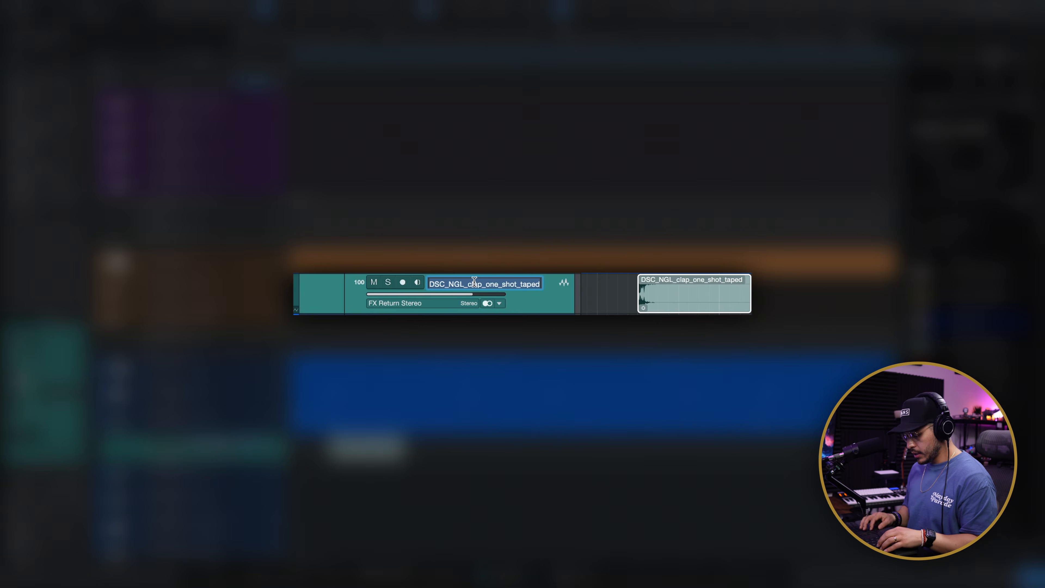
type("Clap")
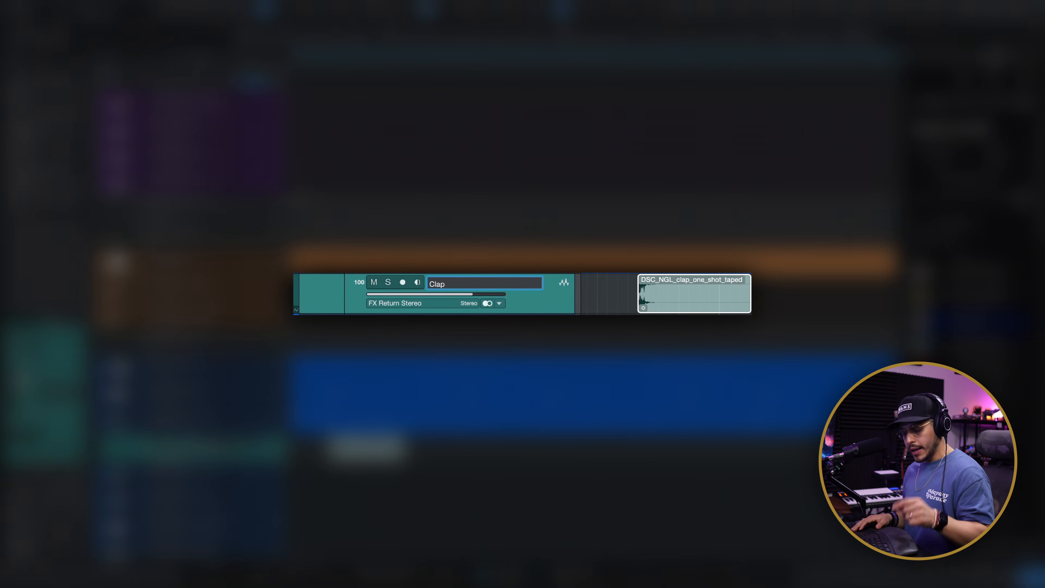
key("Return")
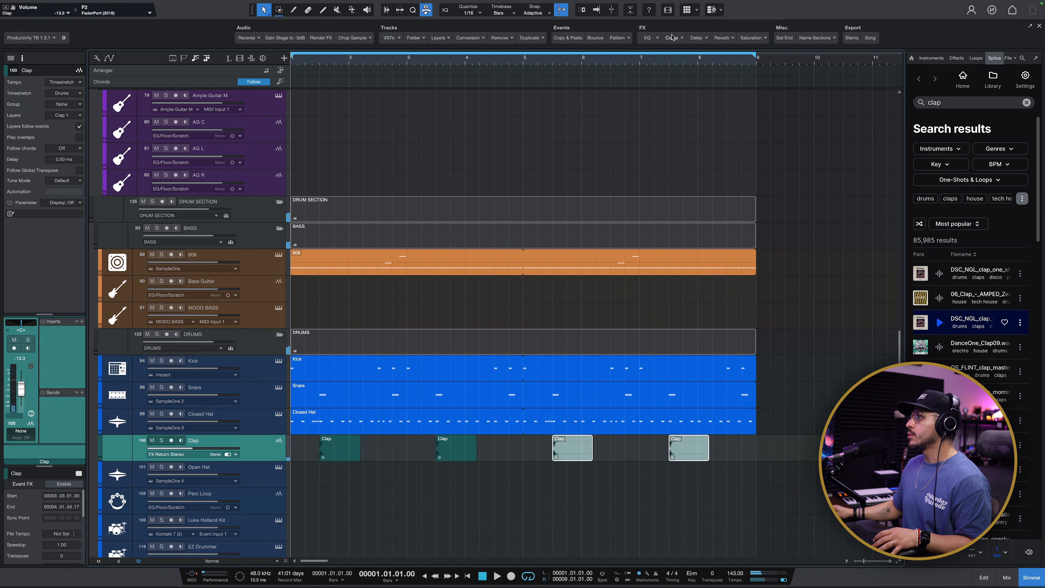
left_click(719, 38)
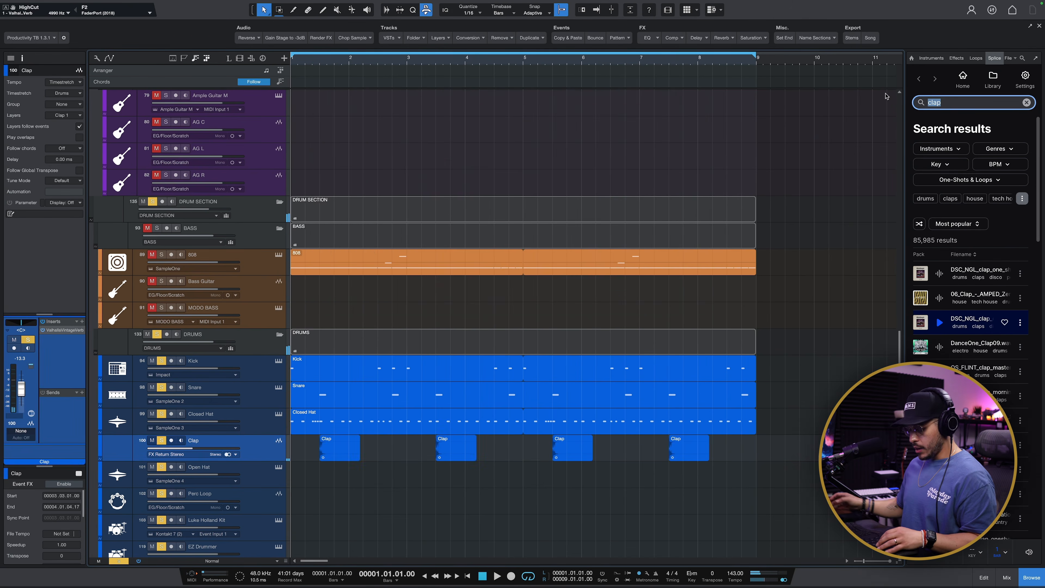
Search Splice for drill percussion loops, place JSB_VBND_140_percussion_loop_Bounce on the Perc Loop track at bar 1 and play back.
type("drill perc")
key("Return")
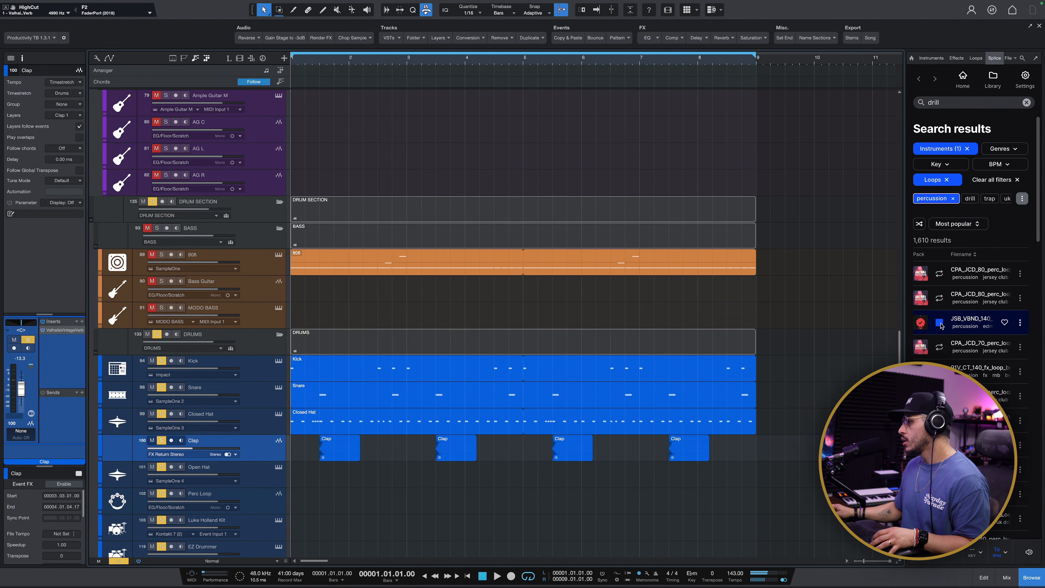
left_click_drag(957, 320, 317, 501)
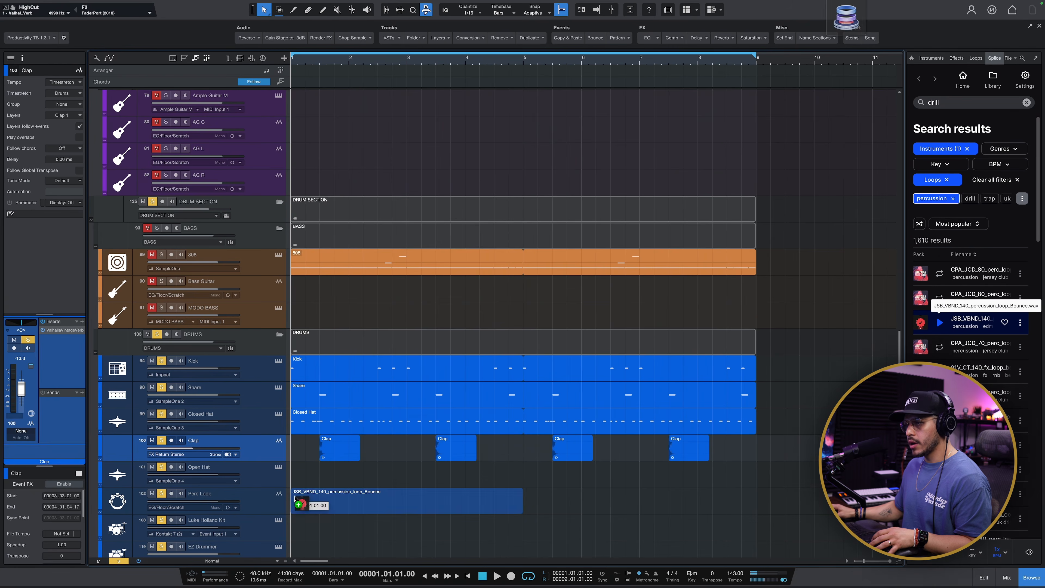
key("space")
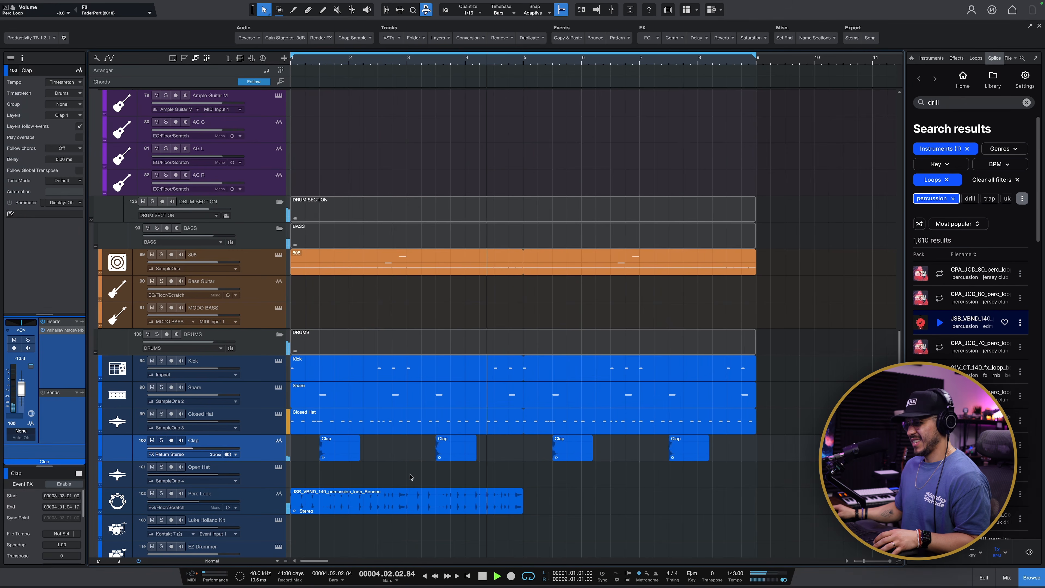
key("space")
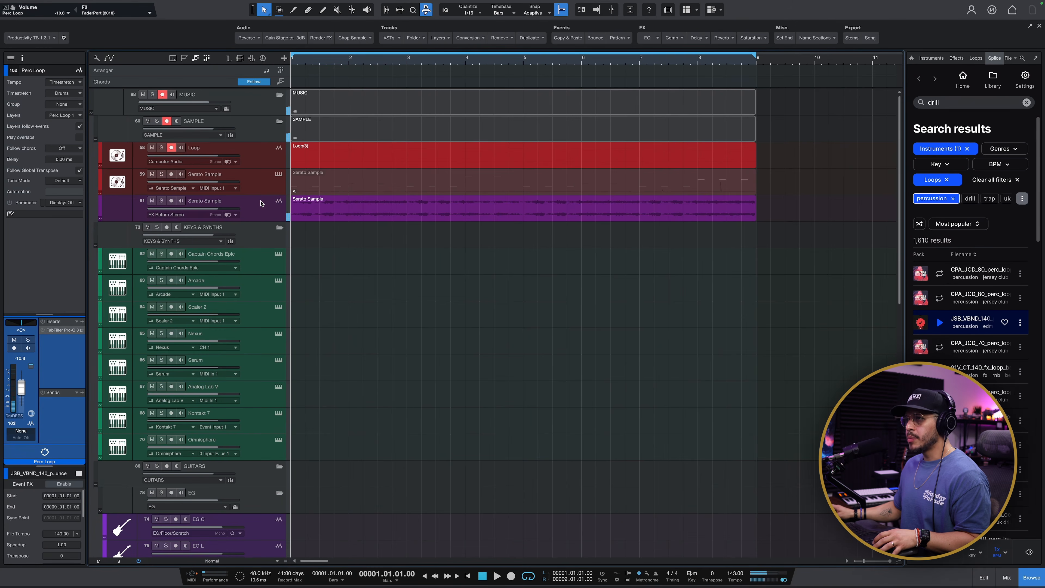
Insert the Tremolator effect on the Serato Sample audio track and play back the loop.
left_click(261, 203)
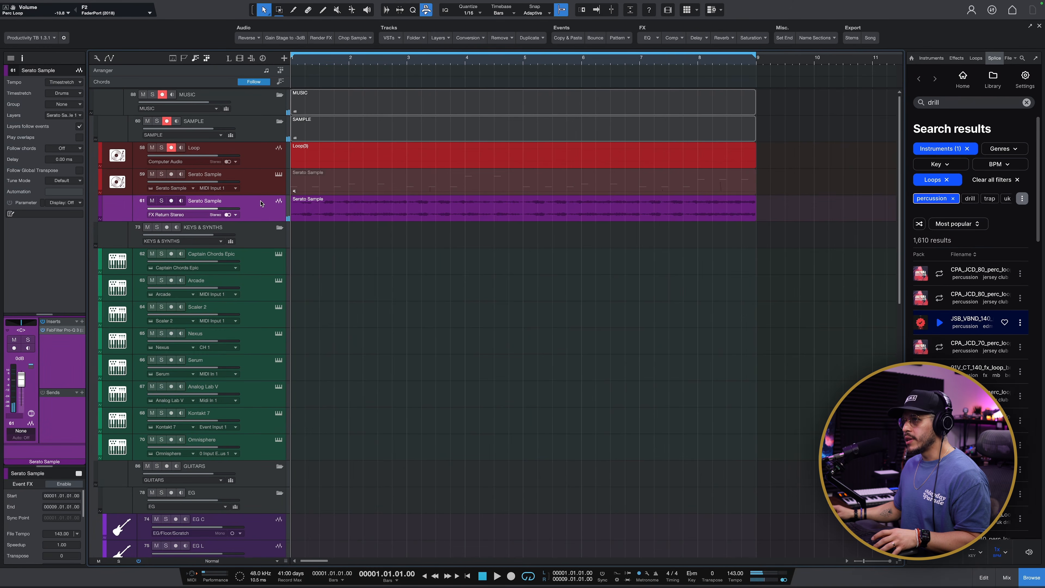
left_click(82, 322)
type("trem")
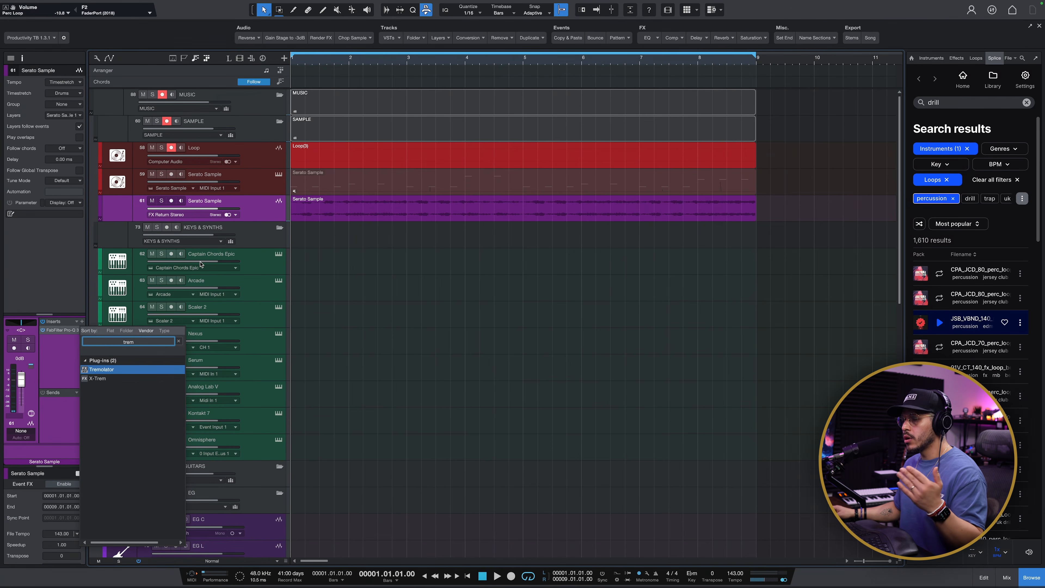
key("Return")
key("space")
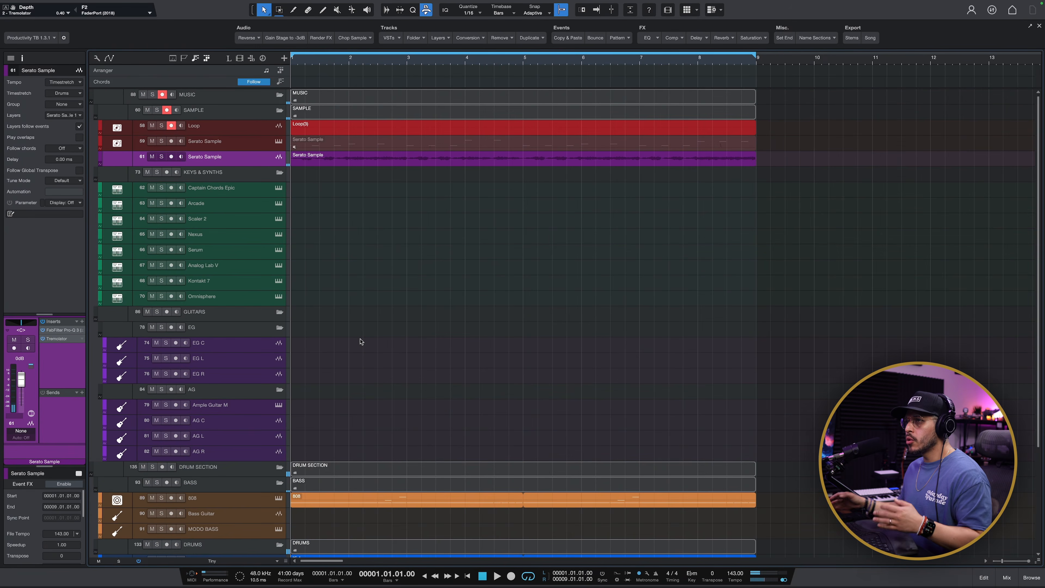
Extract the chords of the bounced Serato Sample audio event to the Chord Track.
scroll(373, 243, "up", 1)
scroll(376, 247, "up", 1)
scroll(373, 198, "up", 1)
scroll(374, 199, "up", 2)
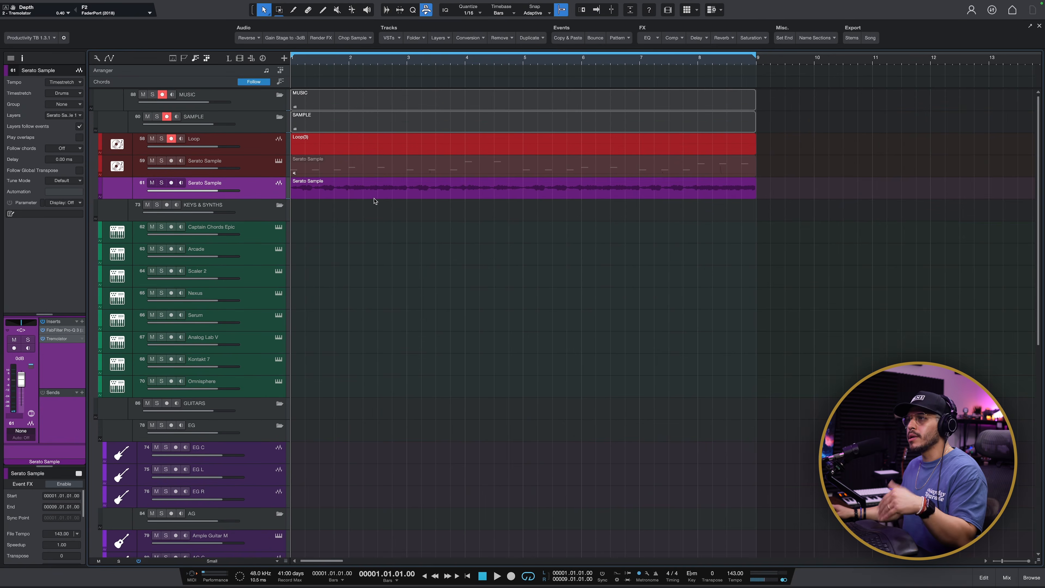
left_click(374, 196)
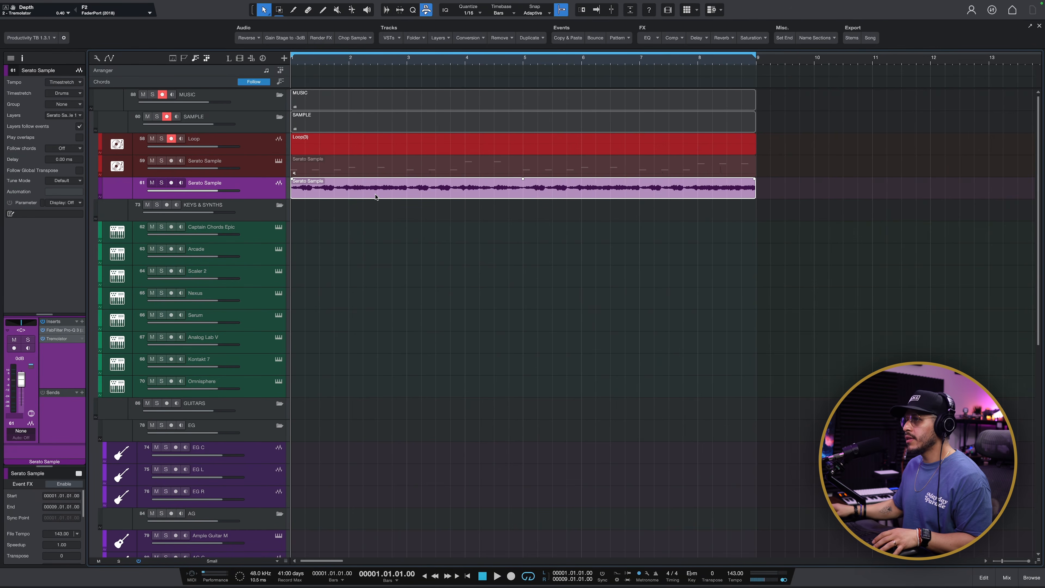
right_click(391, 193)
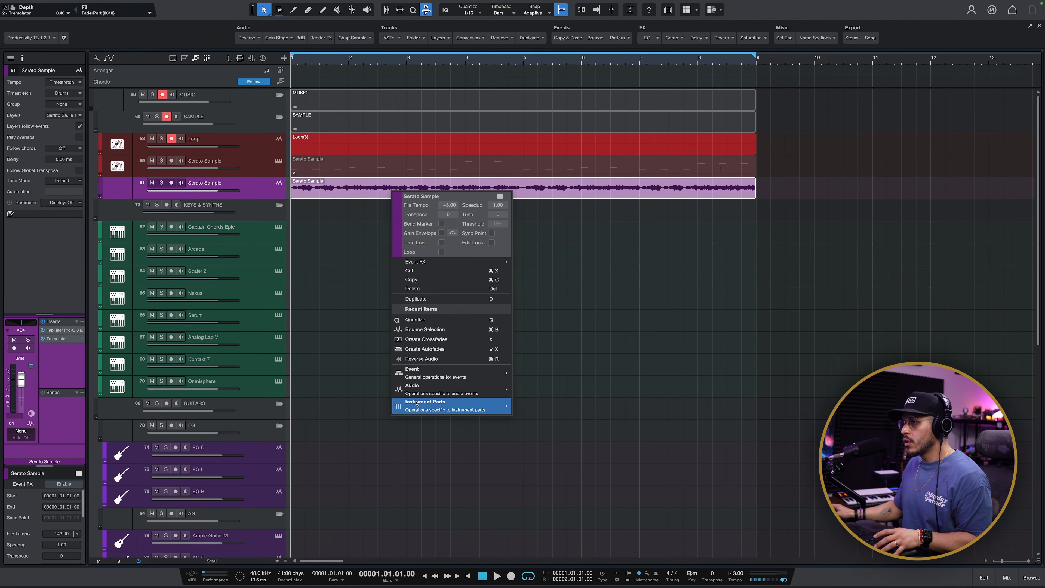
mouse_move(418, 397)
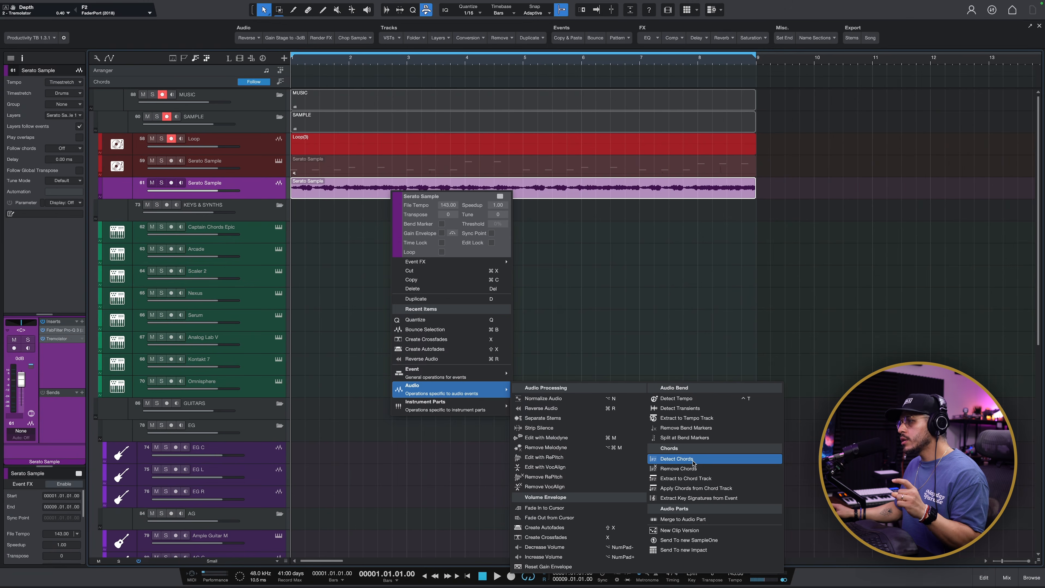
left_click(692, 481)
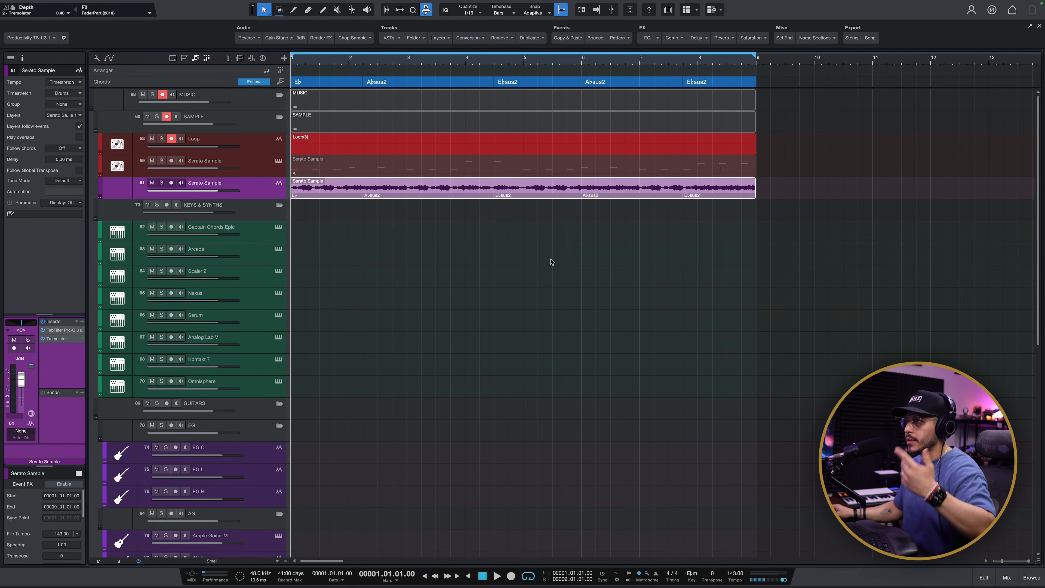
Place the Chord Track's chords on the Nexus track at bar 1 as one part and lower the first chord's G 3 to Gb 3.
left_click_drag(791, 87, 262, 276)
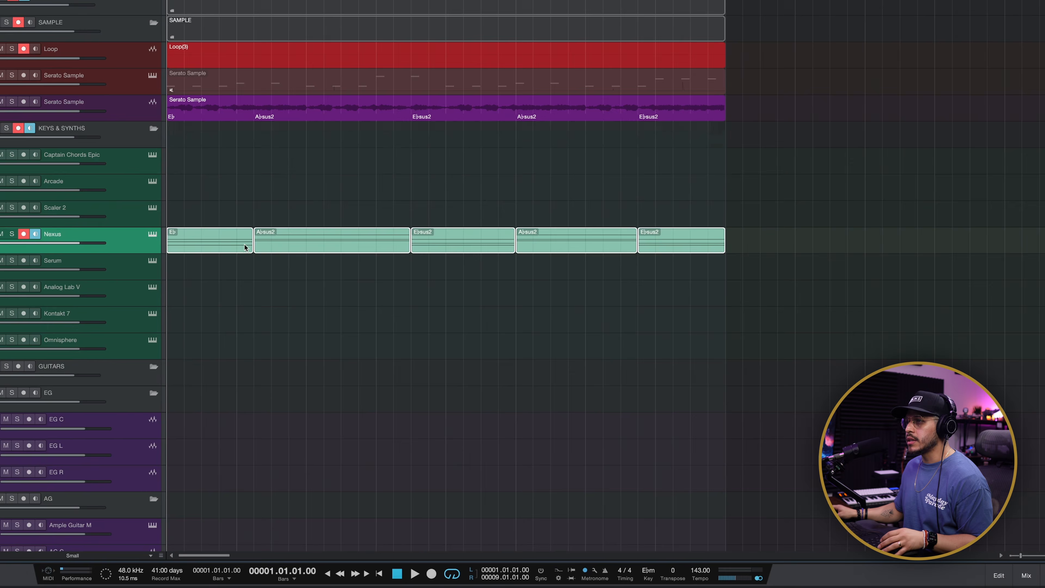
double_click(323, 285)
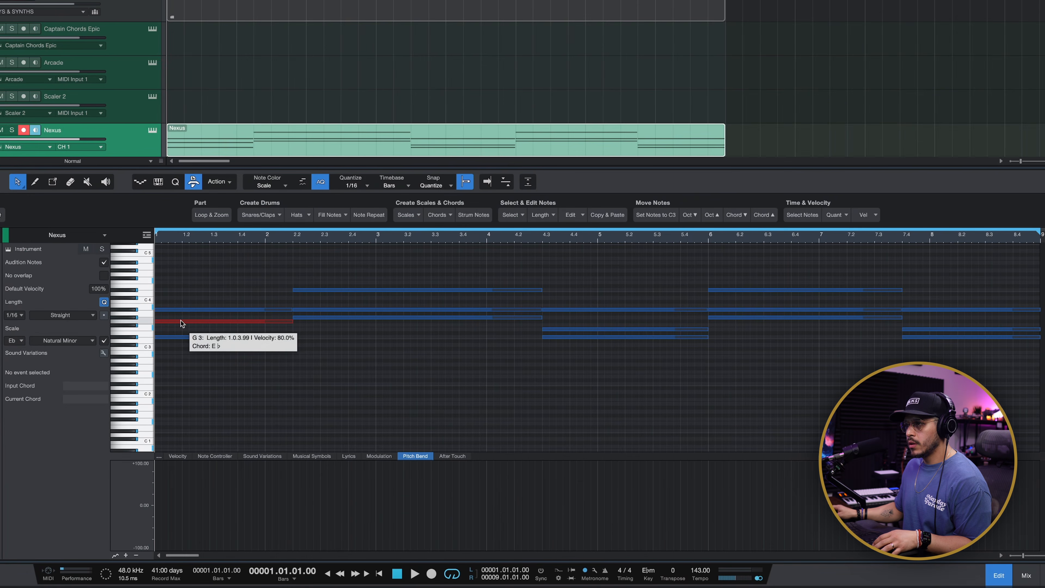
left_click_drag(180, 321, 180, 324)
left_click_drag(195, 266, 156, 451)
key("space")
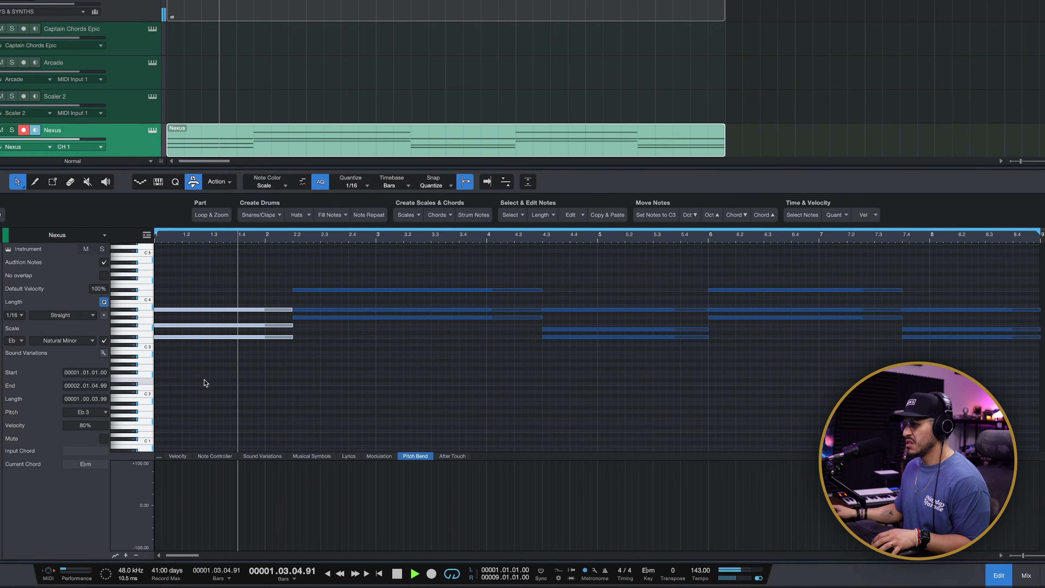
key("space")
Raise the second chord's Bb 3 to B 3 and move the boundary between the first two chords to bar 2, checking by playback.
left_click_drag(338, 269, 330, 305)
left_click(334, 302)
left_click_drag(341, 271, 332, 366)
key("space")
key("space")
left_click_drag(299, 292, 266, 342)
key("space")
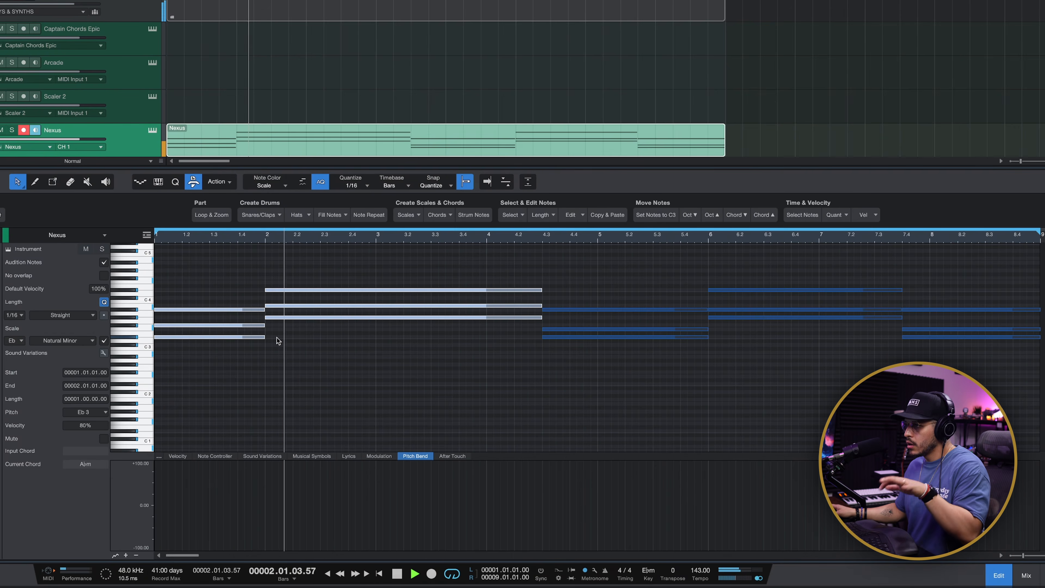
key("space")
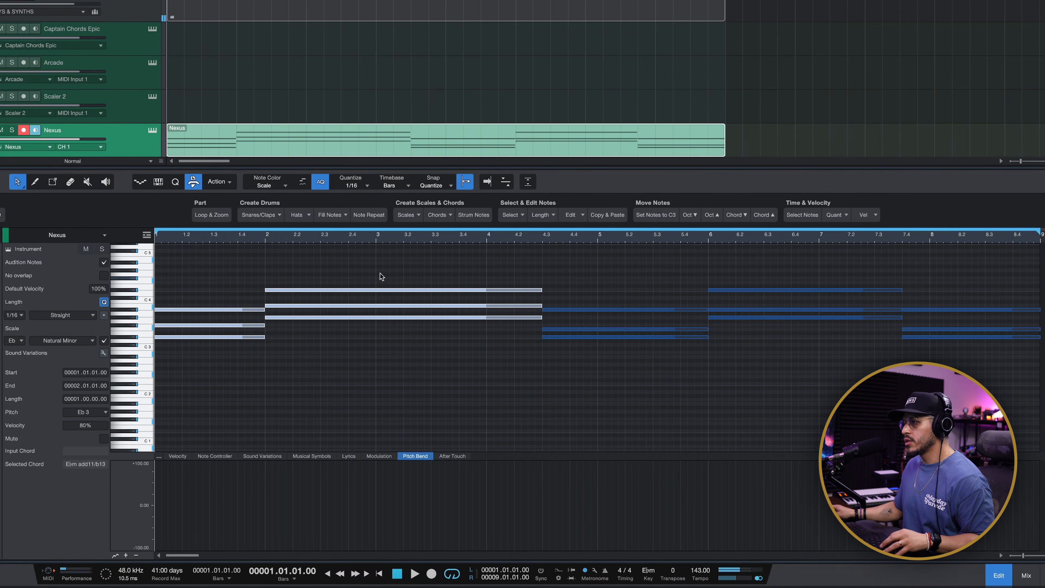
End the second chord at bar 3 and copy the two chords into bars 3–4, making the fourth chord Bb 3, Db 4 and F 4.
left_click(377, 290, "alt")
key("Delete")
left_click_drag(357, 246, 173, 381)
key("super+c")
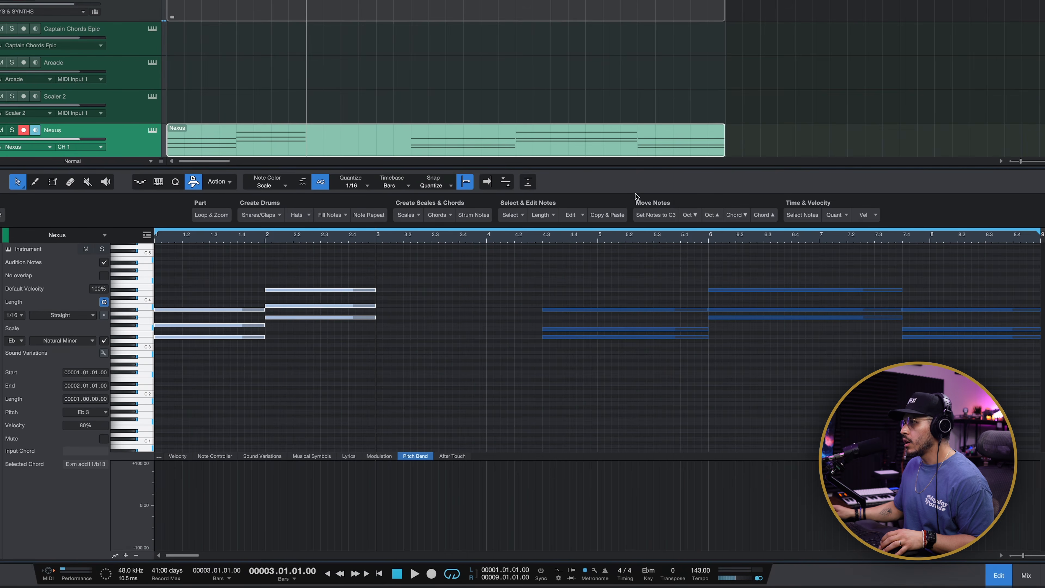
left_click(594, 214)
left_click_drag(647, 269, 638, 349)
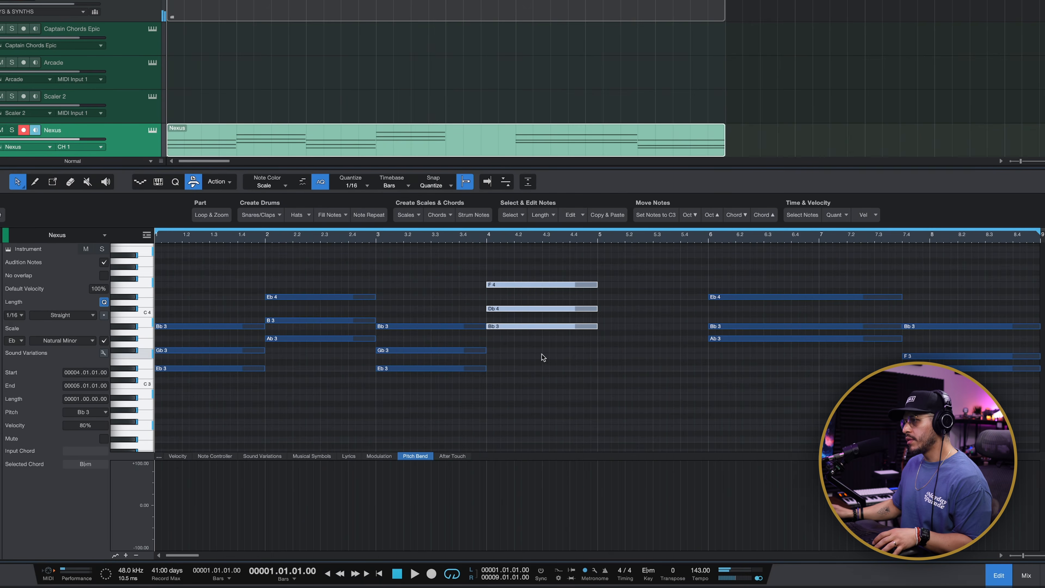
Split the bar 4 chord at 4.3 and invert the chords in bars 4 and 2 downward.
key("space")
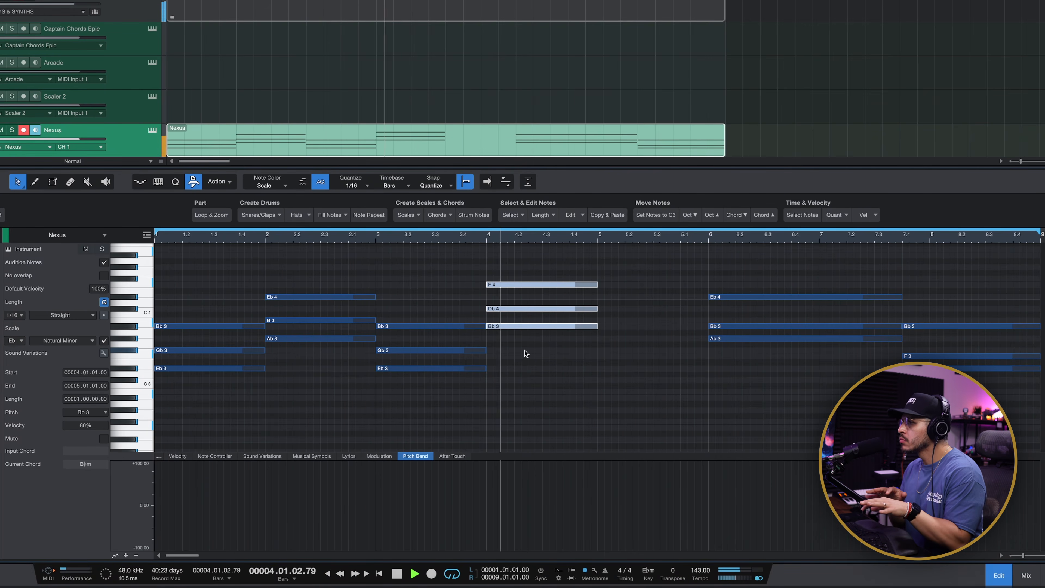
key("space")
left_click(547, 284, "alt")
left_click_drag(567, 267, 510, 339)
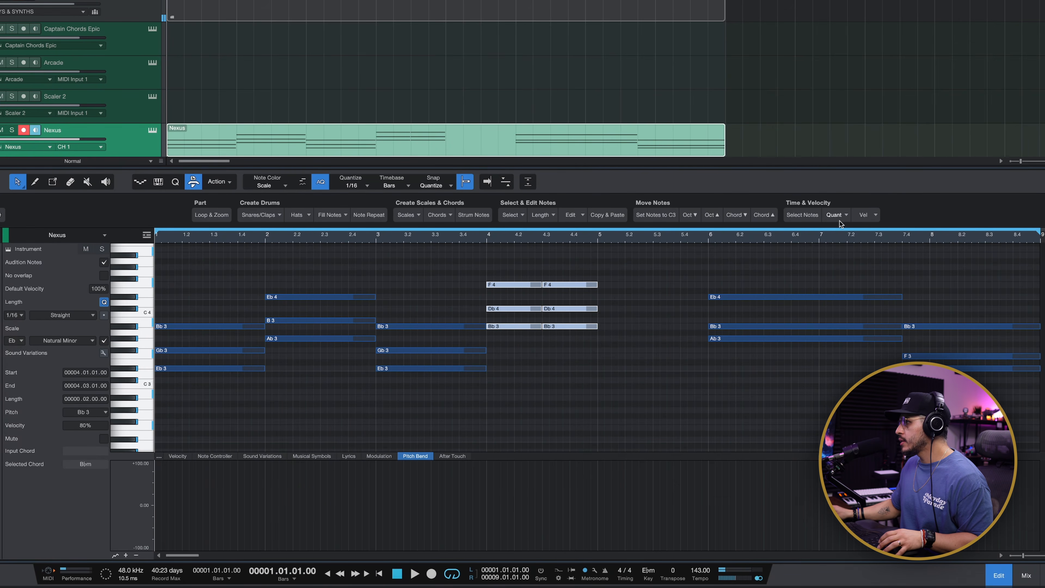
left_click(736, 215)
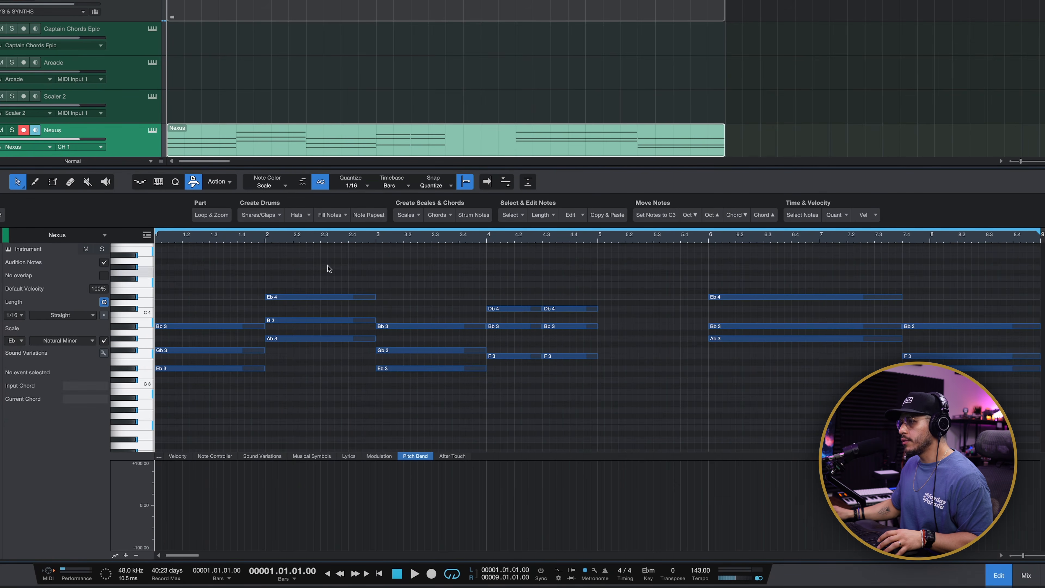
left_click_drag(328, 268, 313, 383)
left_click(739, 214)
Replace the chords in bars 5–8 with a copy of the chords from bars 1–4.
left_click(461, 282)
key("space")
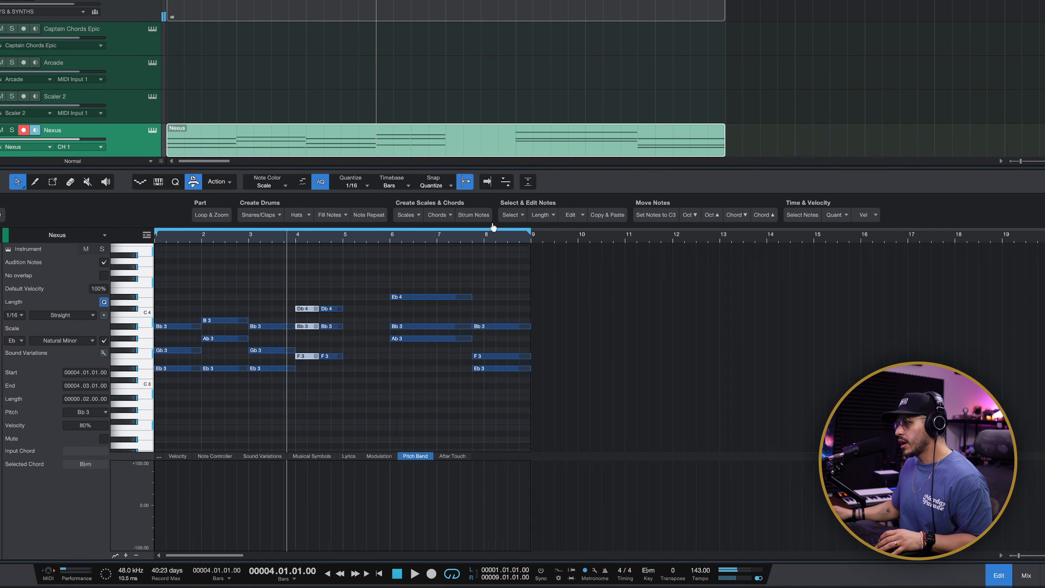
key("w")
left_click_drag(315, 270, 412, 374)
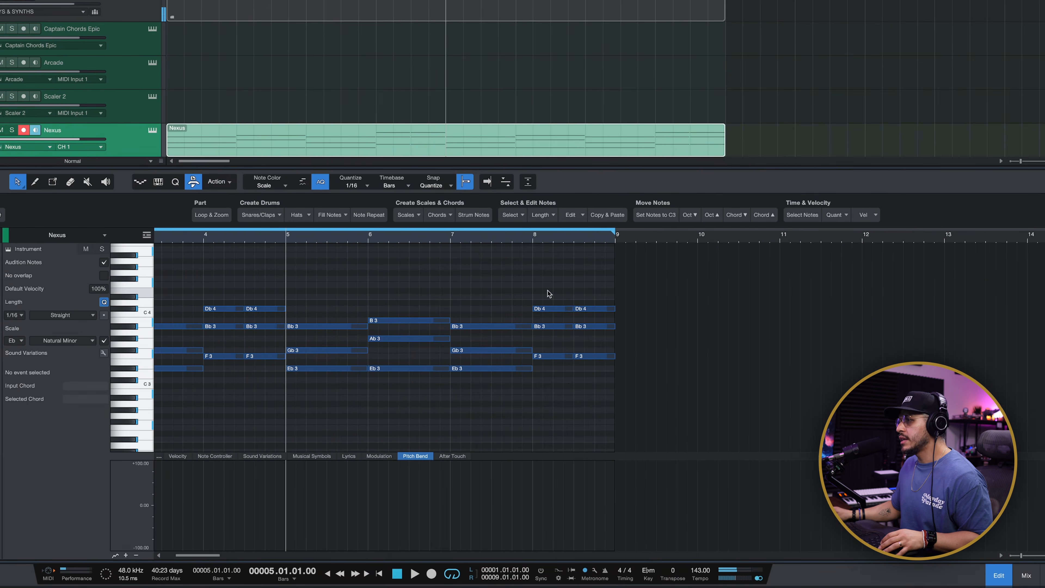
Transpose the first chord of bar 8 up to Ab 3, Db 4 and F 4, and play back the progression.
left_click_drag(549, 282, 566, 373)
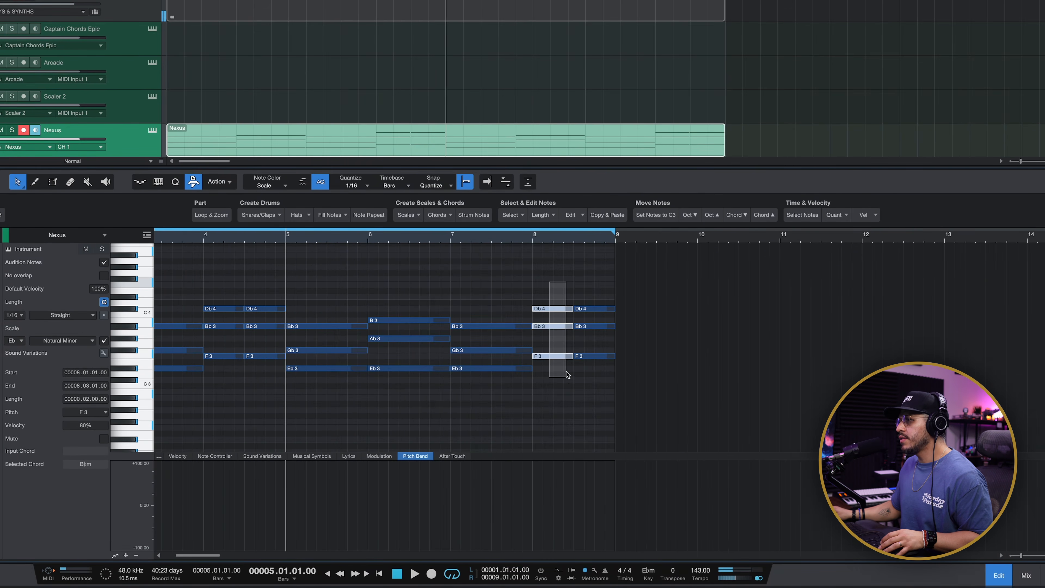
key("Down")
key("Up")
key("Up")
key("Up")
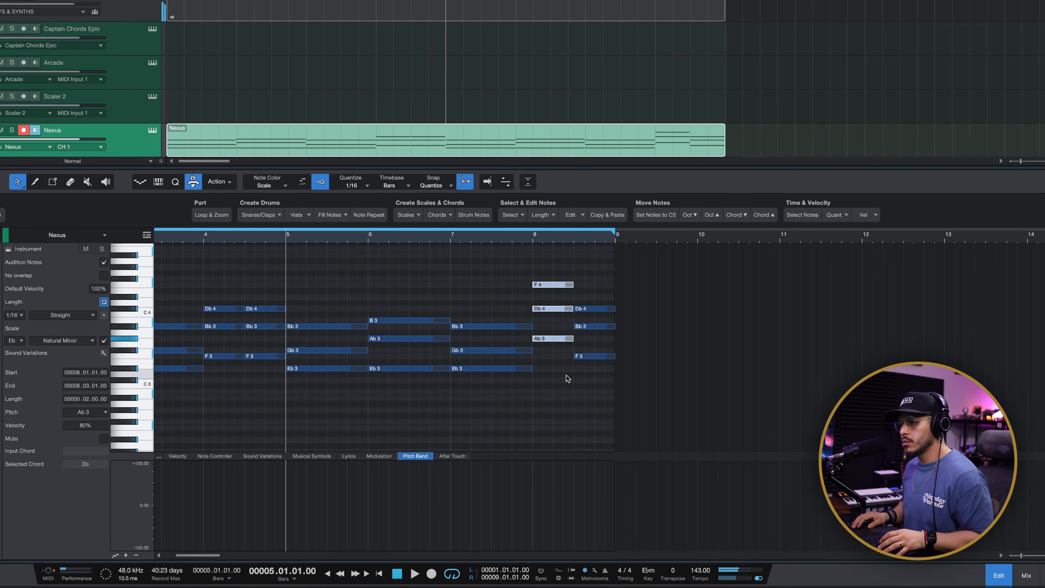
key("space")
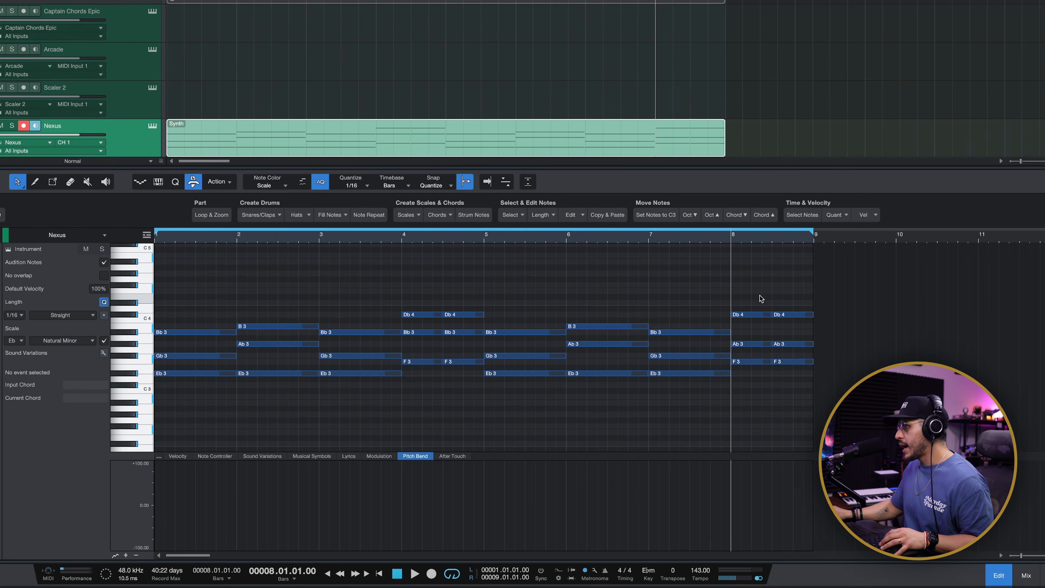
Divide the bar 8 chord into three hits at 8.1, 8.2.3 and 8.4, and close the note editor.
left_click_drag(730, 277, 811, 384)
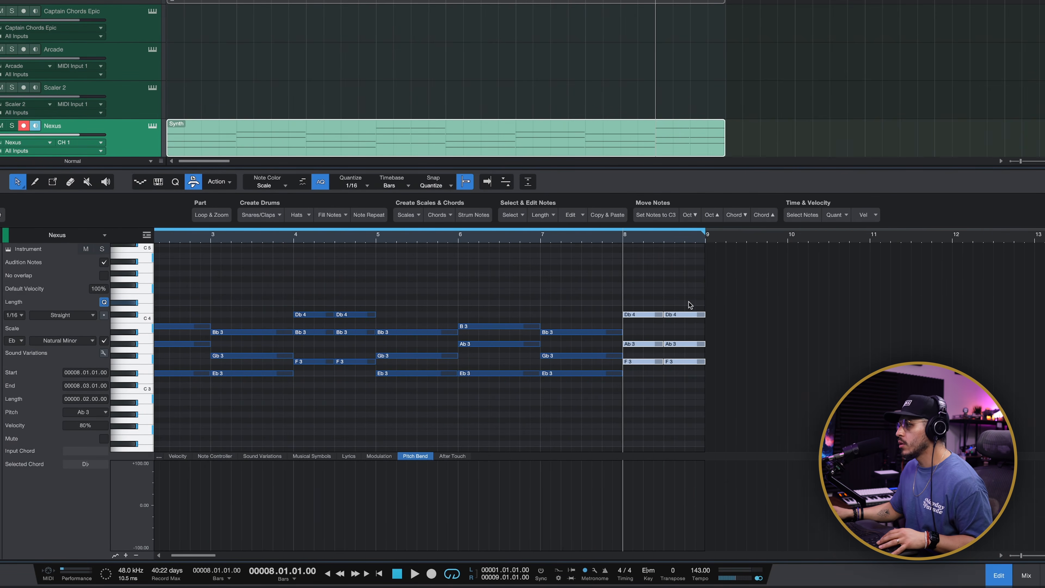
key("space")
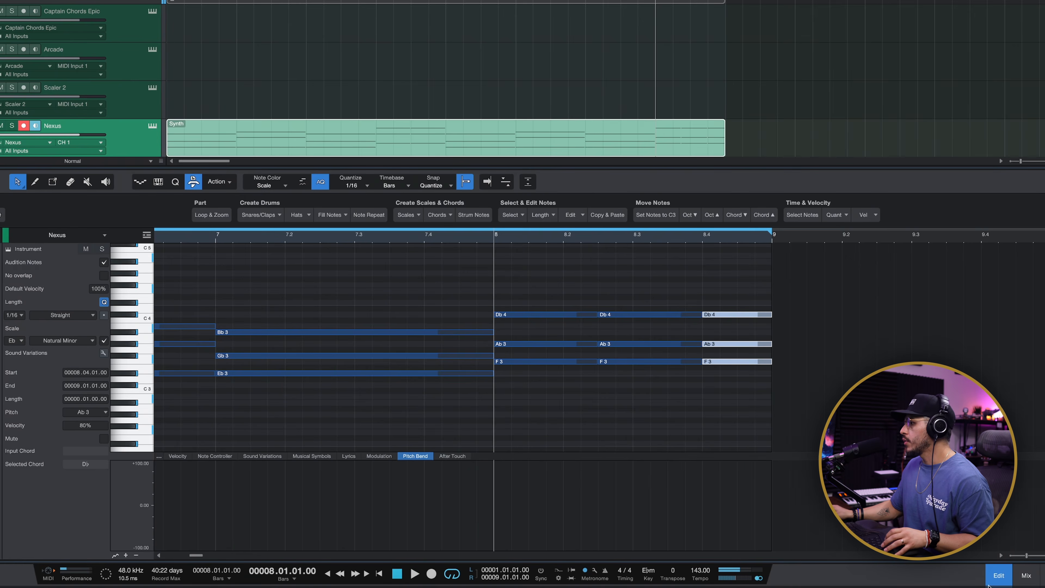
left_click(1008, 578)
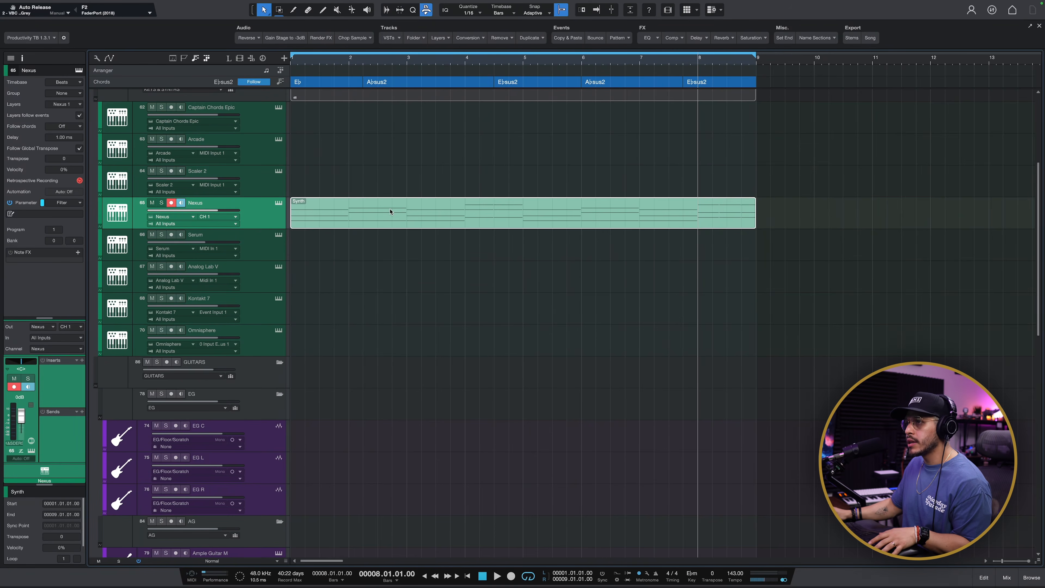
Move the Synth part from Nexus to the Serum track, play it back and bounce it to a new audio track.
left_click_drag(383, 214, 317, 242)
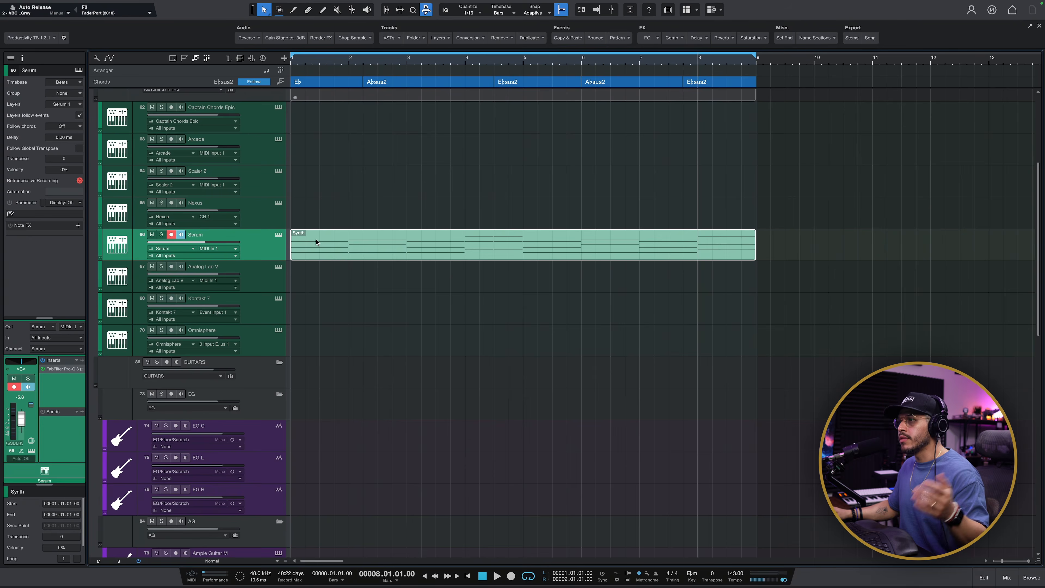
key("space")
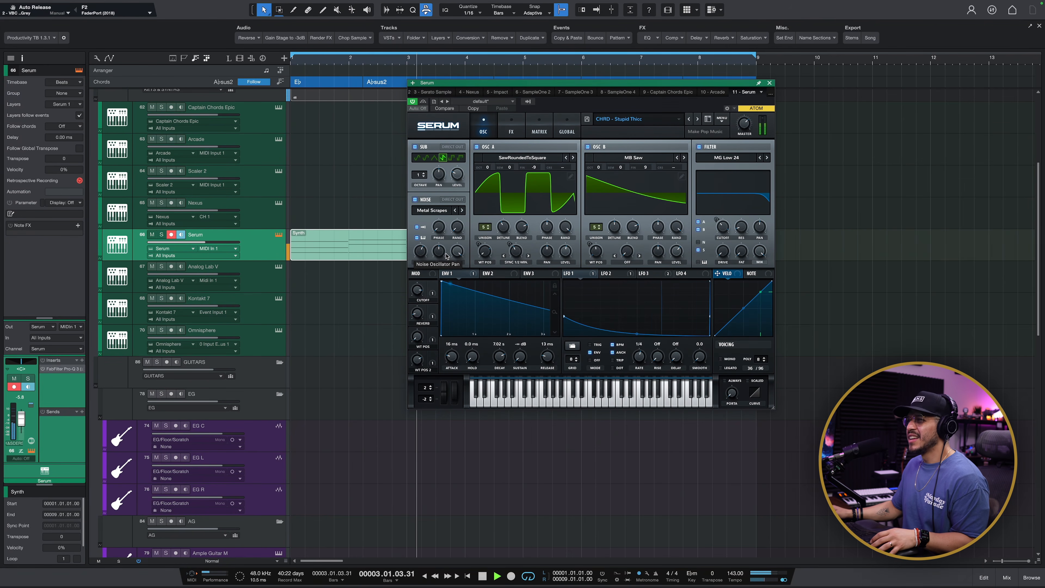
key("space")
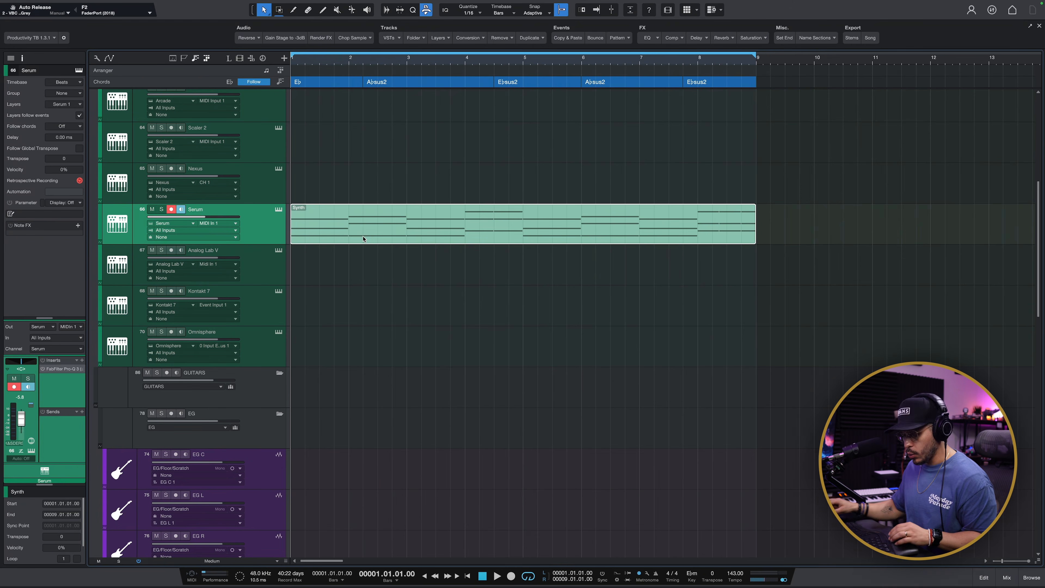
key("super+b")
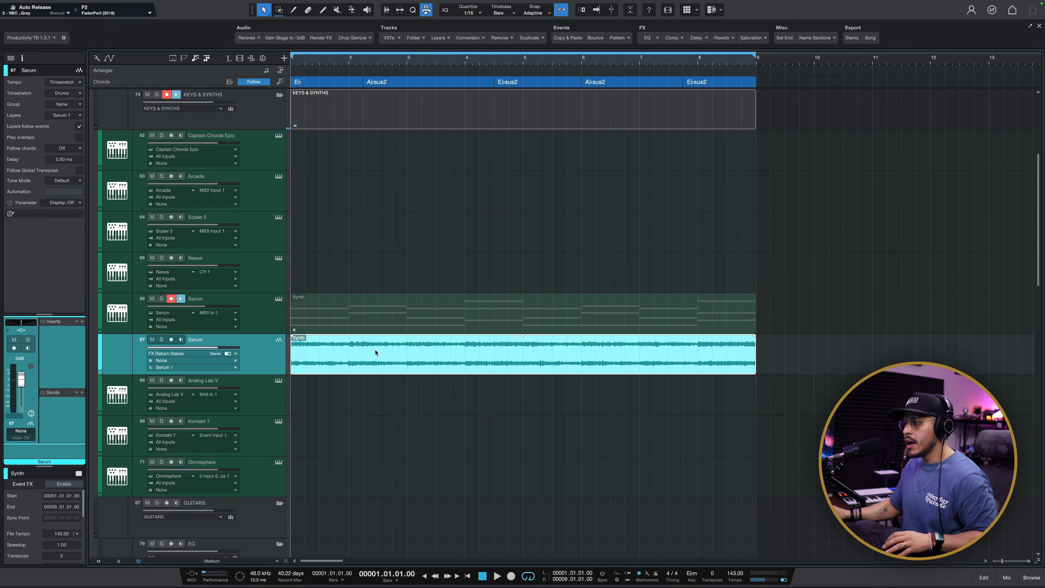
Split the bounced Synth audio at bars 2 to 8 and at 4.3, 8.2.3 and 8.4, and reverse all the slices.
left_click(350, 359, "alt")
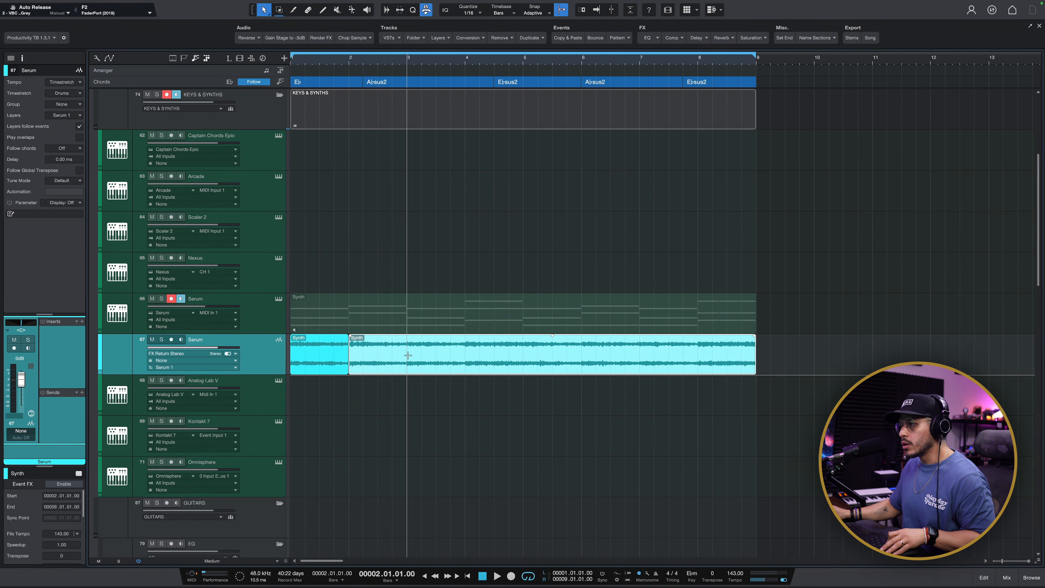
left_click(408, 355, "alt")
left_click(464, 358, "alt")
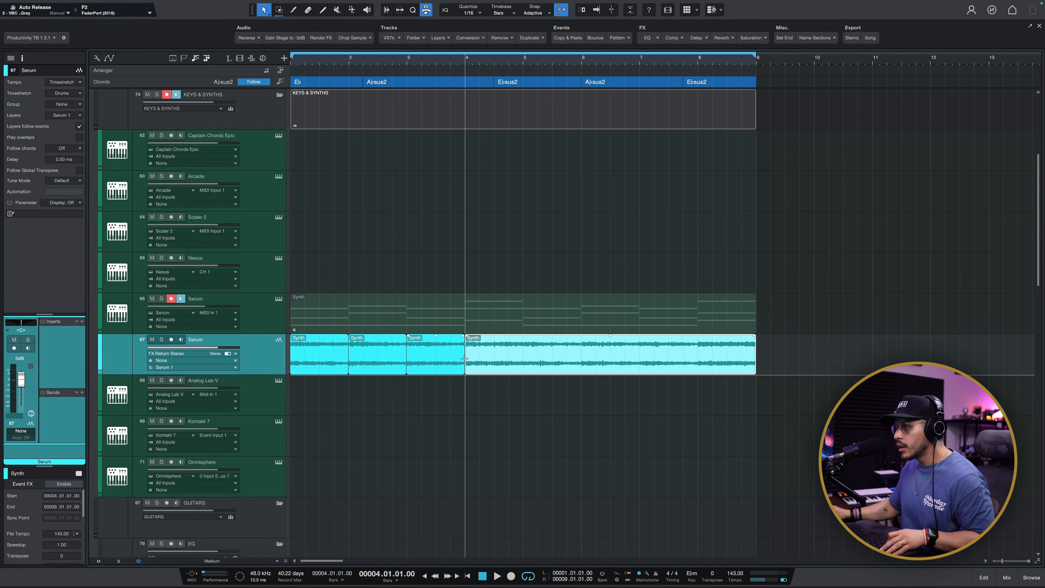
left_click(493, 356, "alt")
left_click(522, 357, "alt")
left_click(581, 357, "alt")
left_click(639, 357, "alt")
left_click(698, 359, "alt")
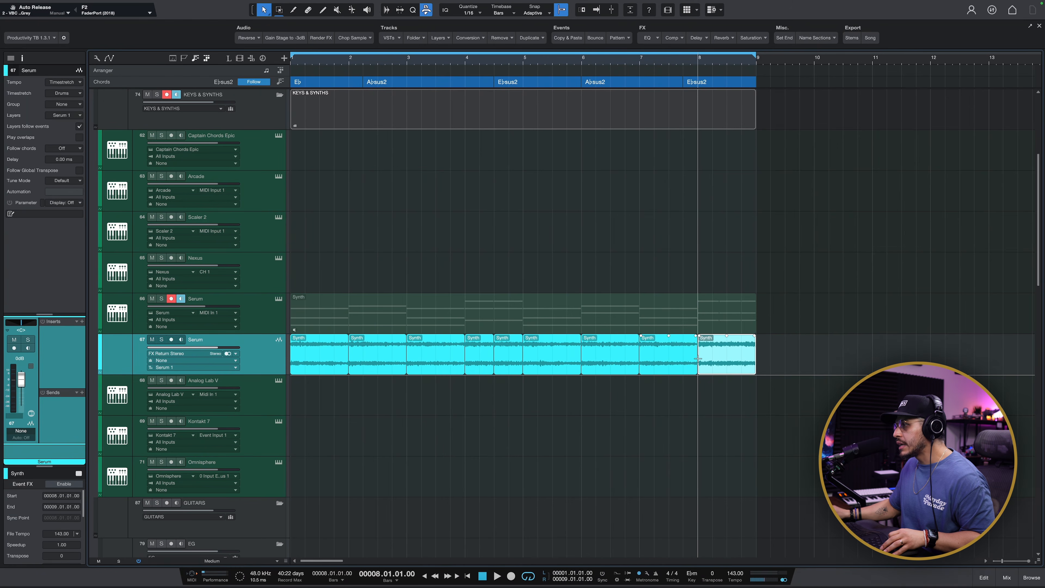
left_click(718, 357, "alt")
left_click(740, 356, "alt")
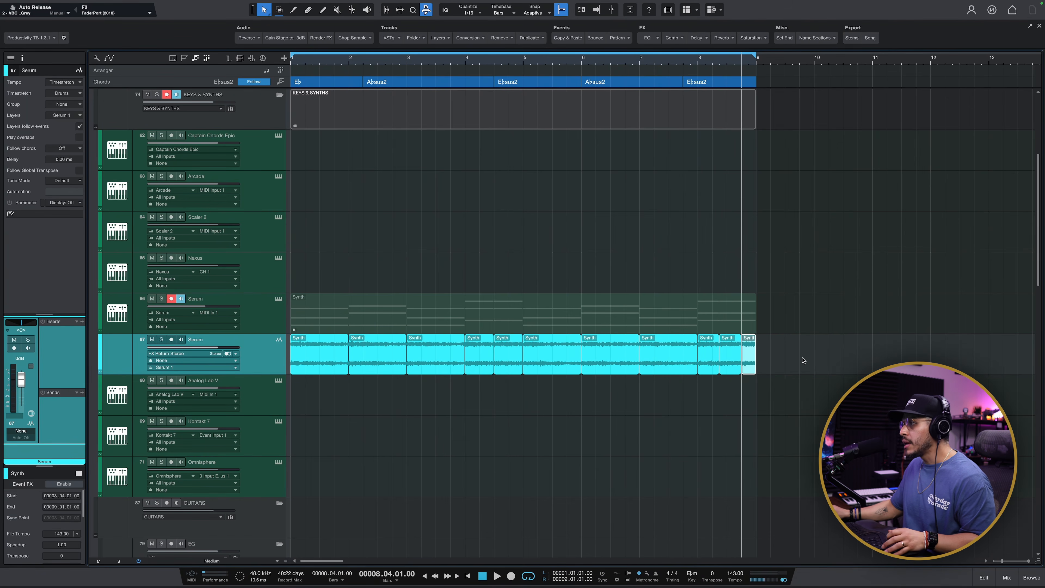
left_click_drag(803, 361, 290, 341)
left_click(255, 50)
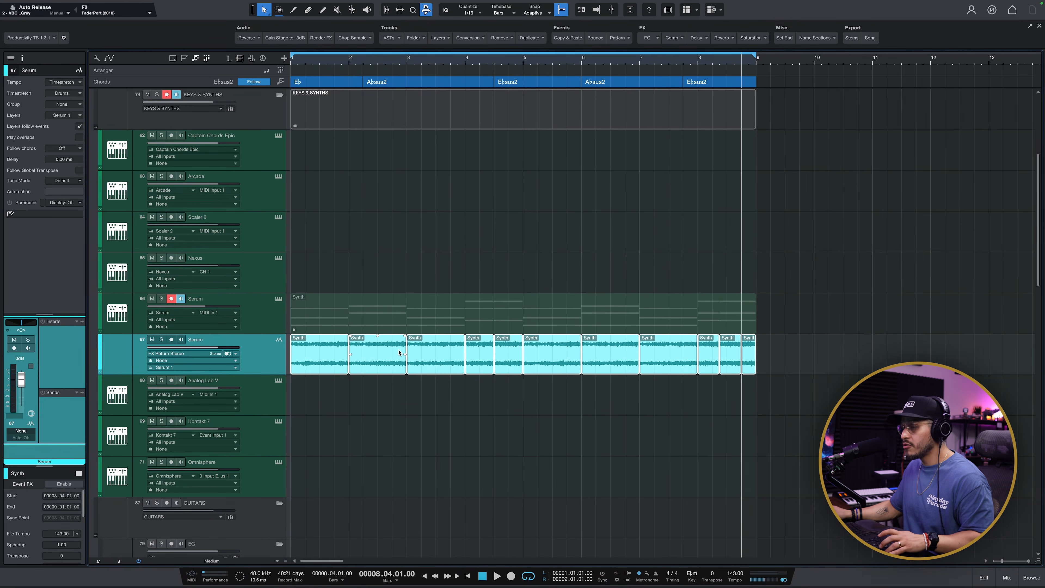
Play back the reversed Synth slices from the start of the song and stop.
key("comma")
key("space")
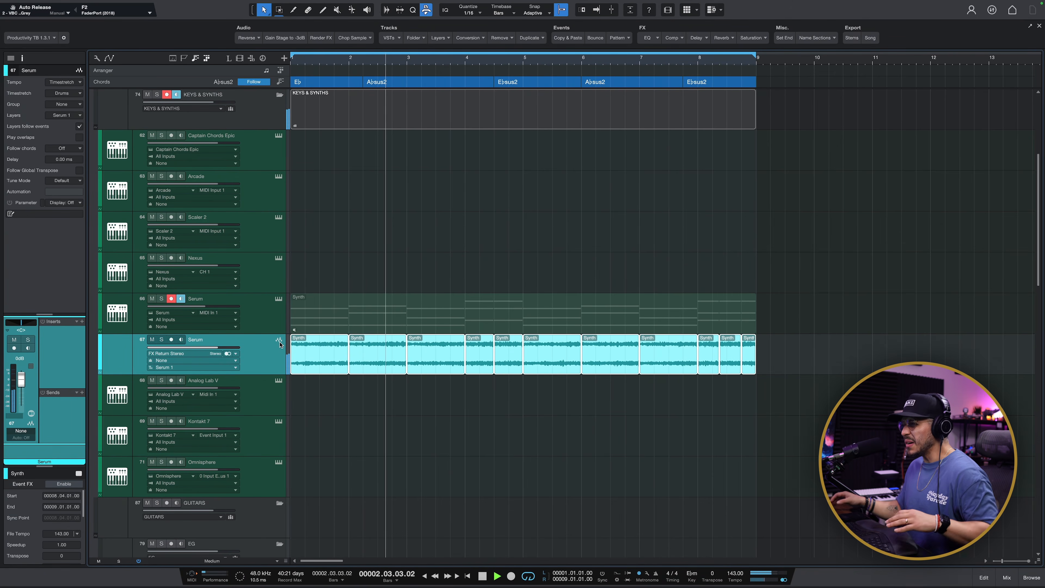
key("space")
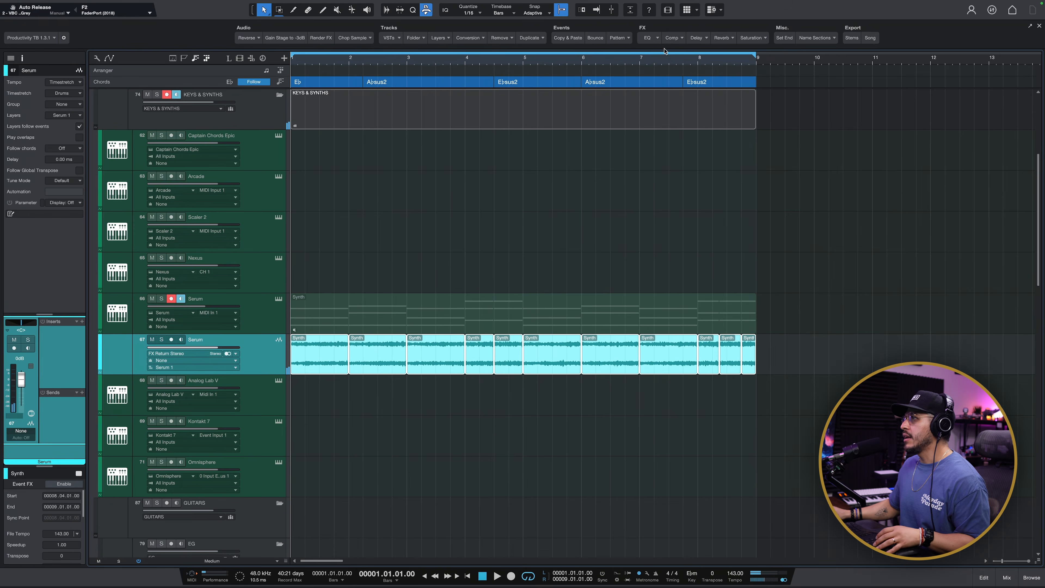
Copy the FabFilter Pro-Q 3 insert from the Serato Sample audio track to the bounced Serum track and audition the filtering.
left_click_drag(54, 321, 237, 423)
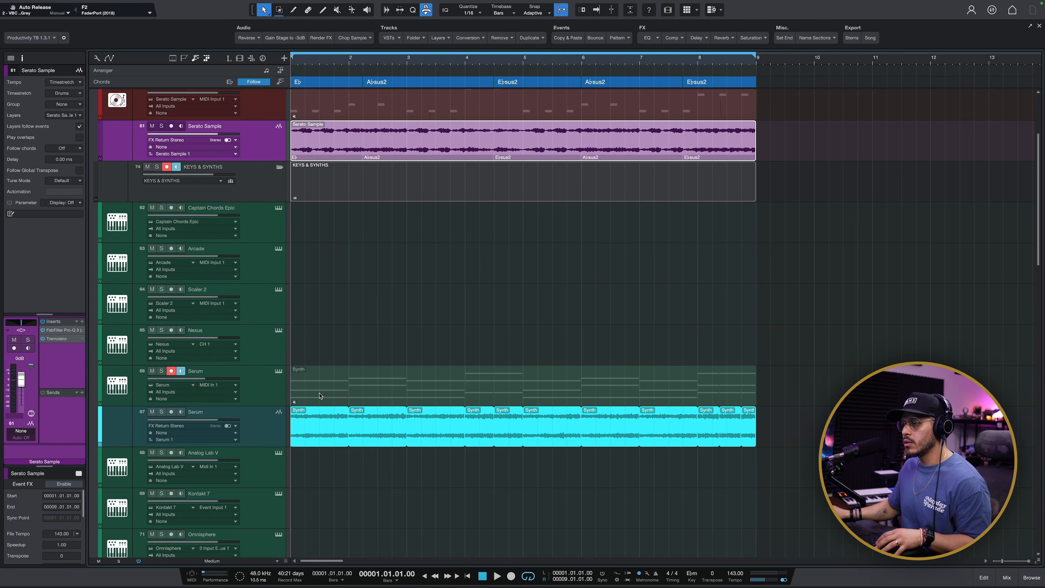
key("space")
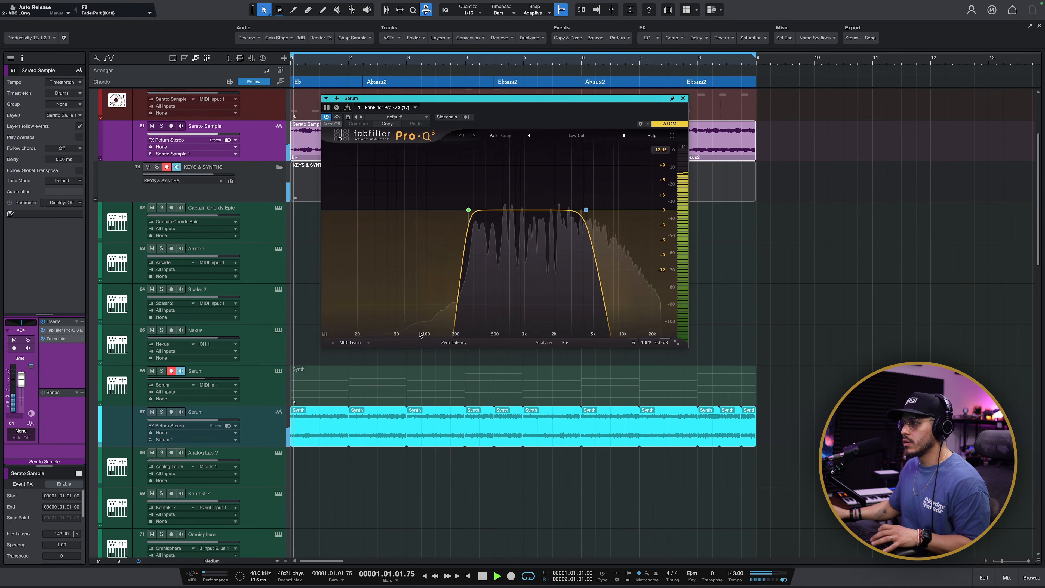
mouse_move(578, 215)
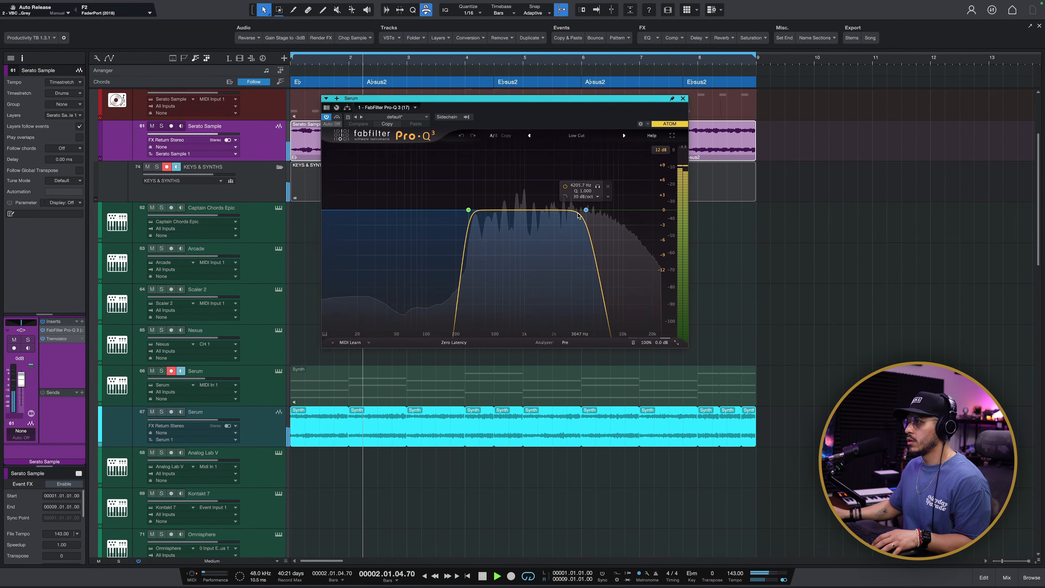
left_click(683, 99)
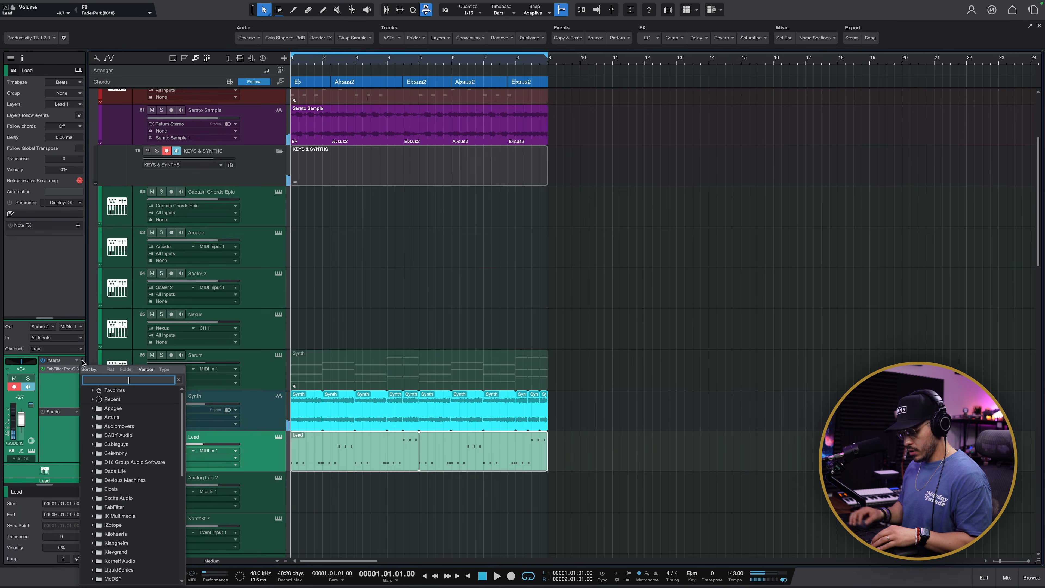
Add the Chorus JUN-6 effect to the Lead track's inserts.
type("wider")
key("Return")
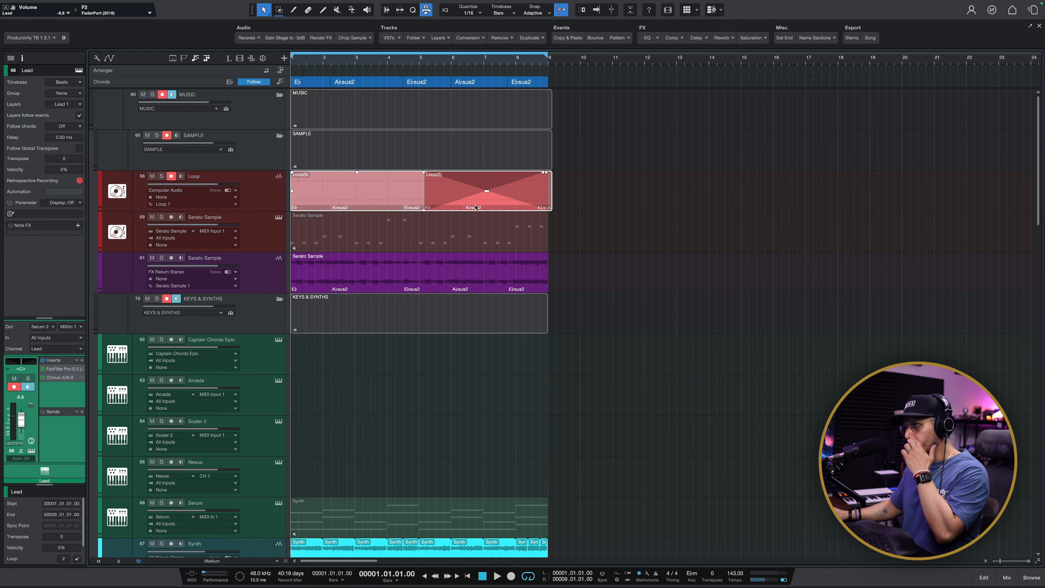
Delete both audio events from the Loop track in the Sample folder.
left_click_drag(656, 193, 342, 183)
key("Delete")
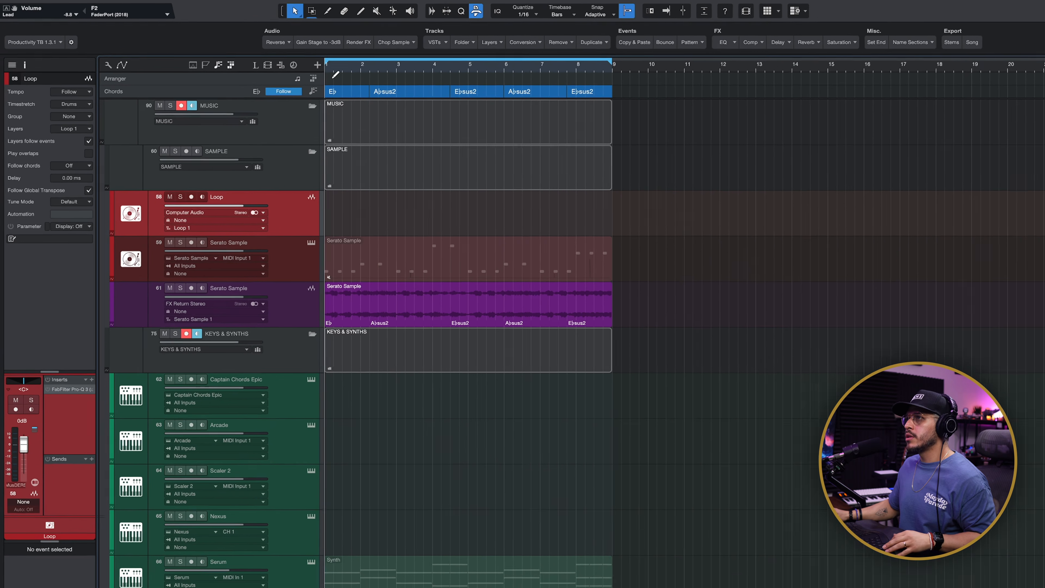
Create an eight-bar Chorus section in the arranger and move it with its content to start at bar 5.
left_click_drag(295, 72, 550, 65)
left_click(989, 49)
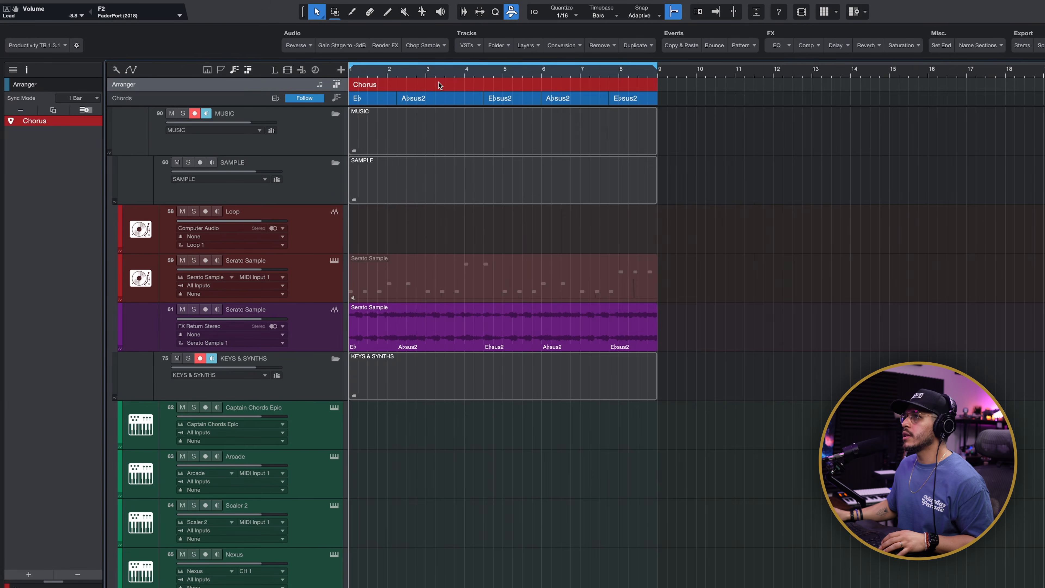
left_click_drag(437, 79, 594, 79)
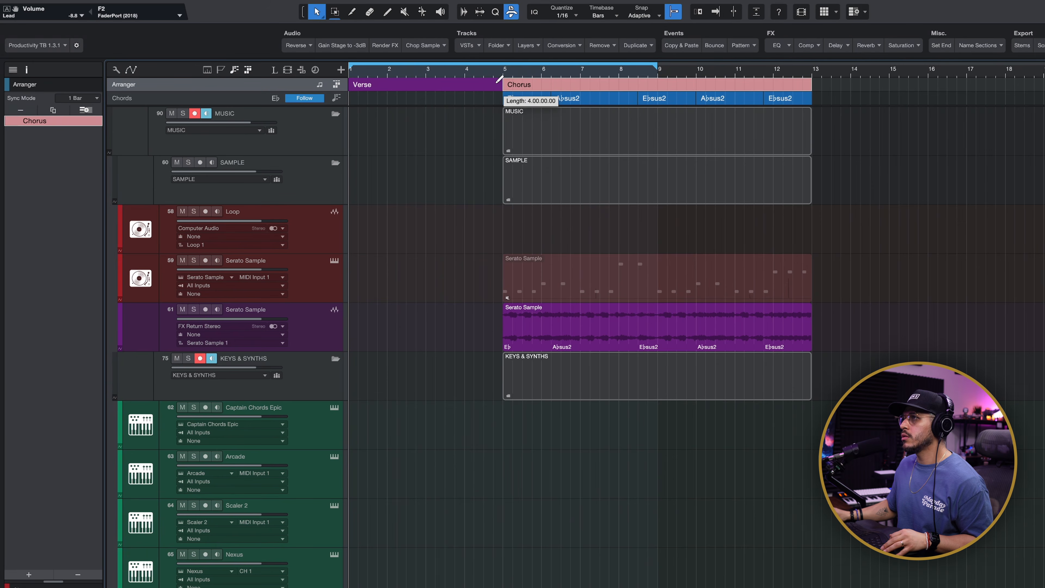
Add a four-bar Intro section in the arranger from bar 1, directly before the Chorus.
left_click_drag(499, 79, 499, 79)
left_click(962, 46)
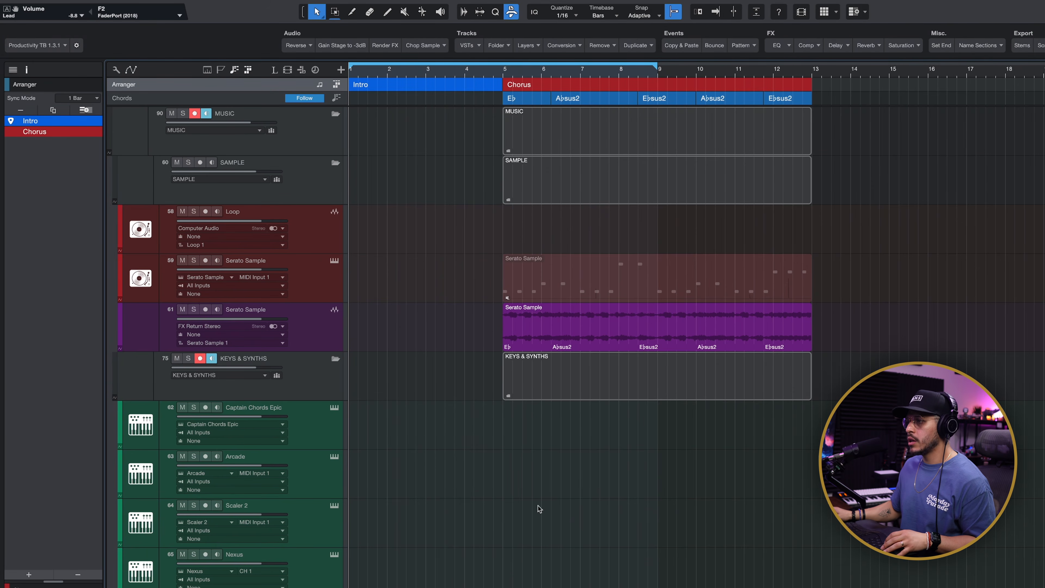
Copy the first four bars of the Chorus Synth and Lead parts to bar 1 of the Intro and play them back.
scroll(692, 349, "down", 5)
left_click_drag(469, 493, 526, 520)
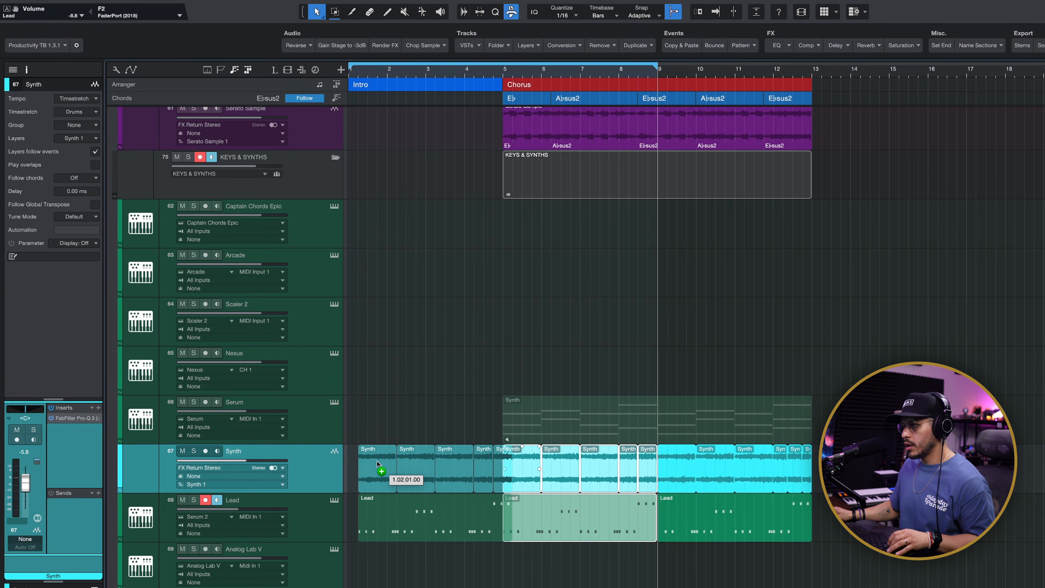
left_click_drag(377, 461, 368, 460)
key("space")
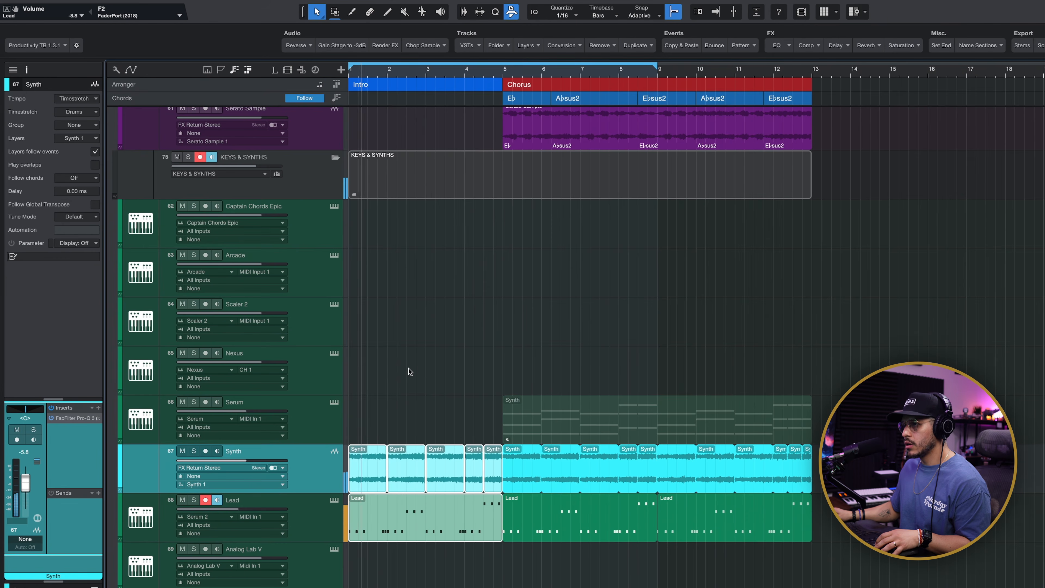
key("space")
Insert the kHs Trance Gate effect on the Riser track.
scroll(609, 146, "down", 5)
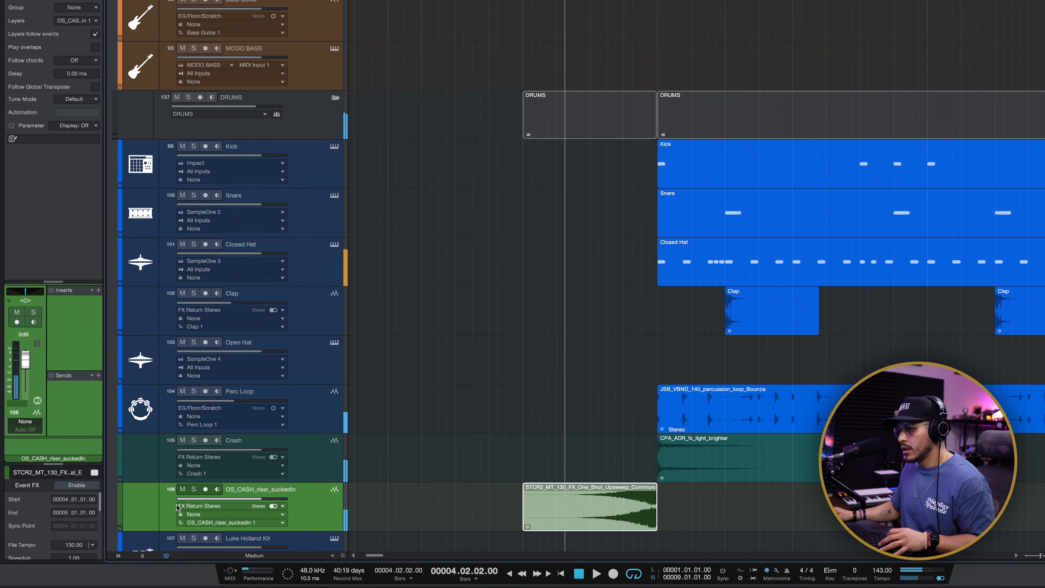
left_click(97, 291)
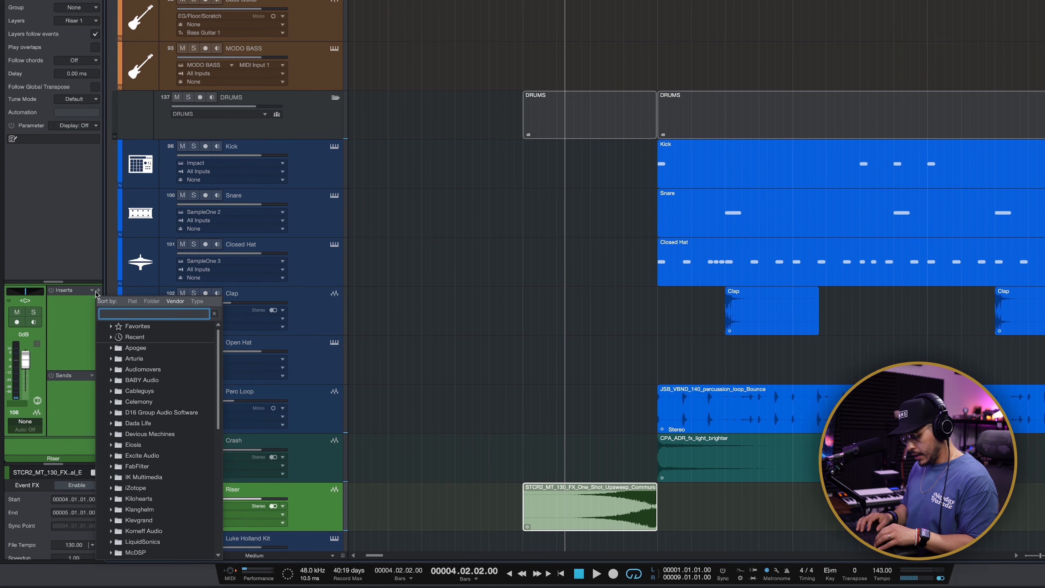
type("t")
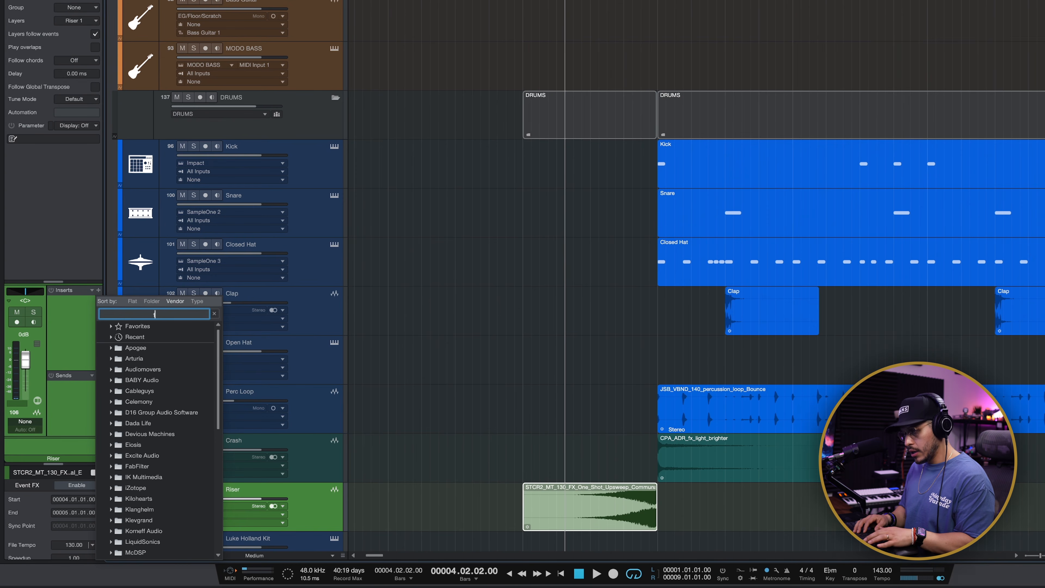
type("ra")
left_click(128, 380)
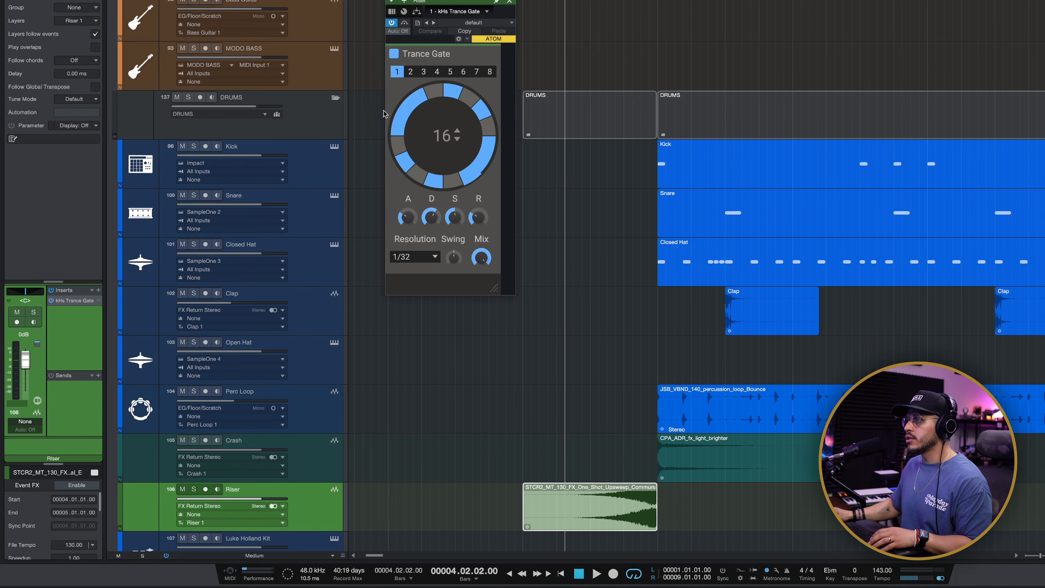
Set the Trance Gate's 16-step pattern to alternating on and off steps, and play back the gated riser.
left_click(488, 170)
key("comma")
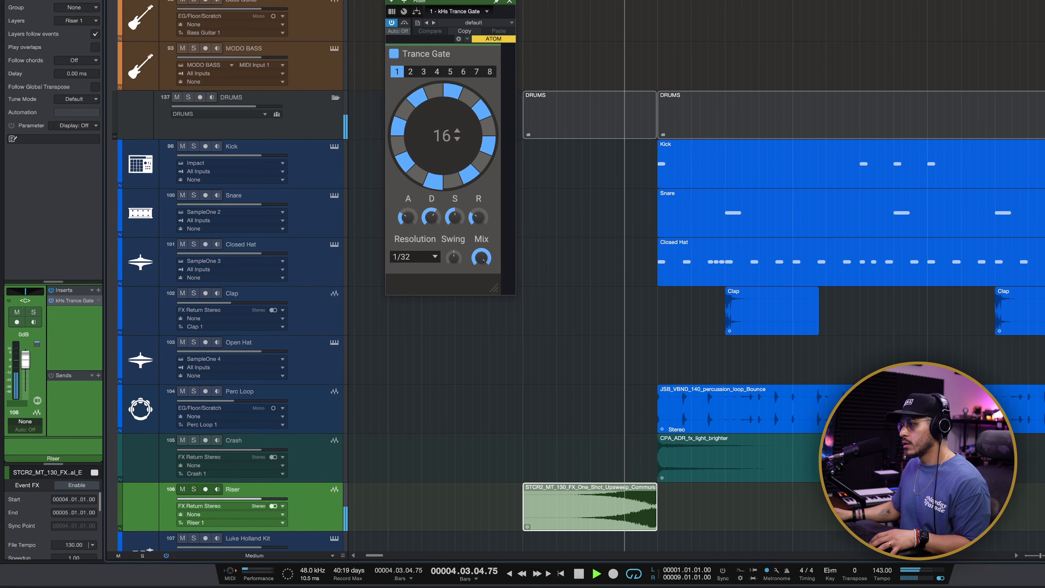
left_click(509, 2)
key("space")
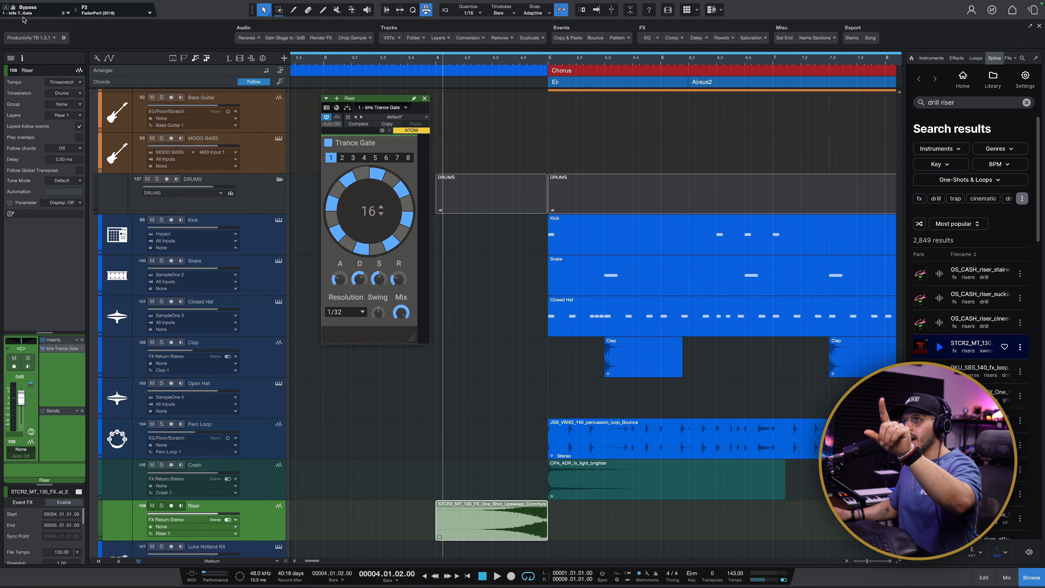
Automate the Trance Gate's Bypass on the Riser track so the gate becomes active only in the later part of bar 4.
left_click(12, 8)
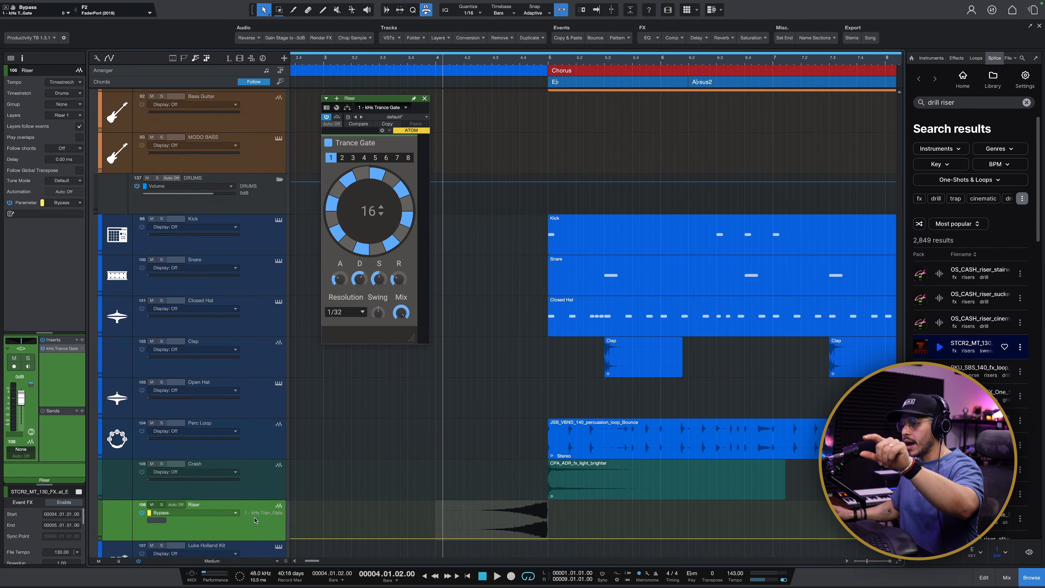
scroll(254, 520, "down", 2)
left_click(492, 421)
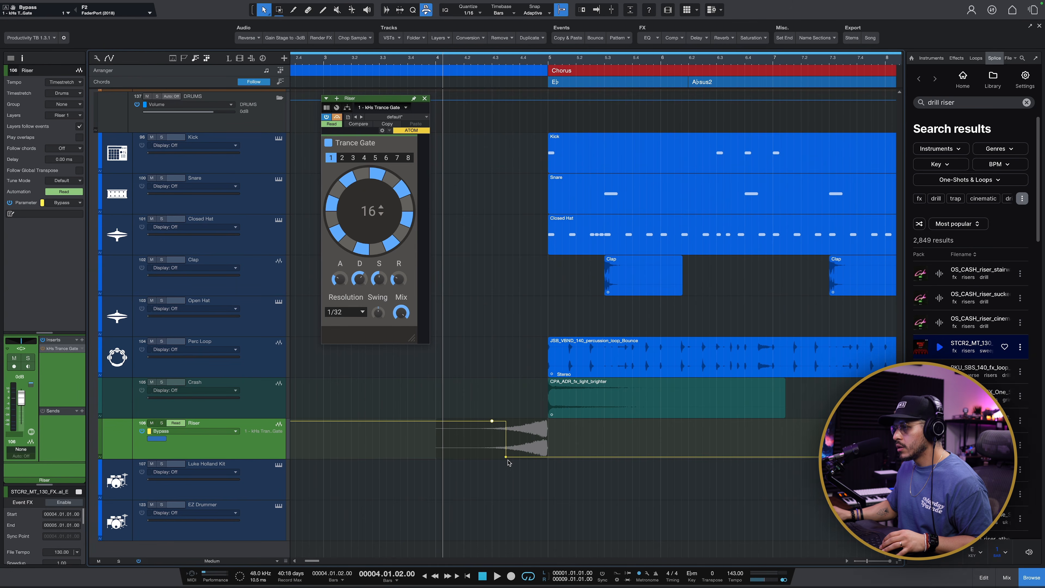
left_click(504, 456)
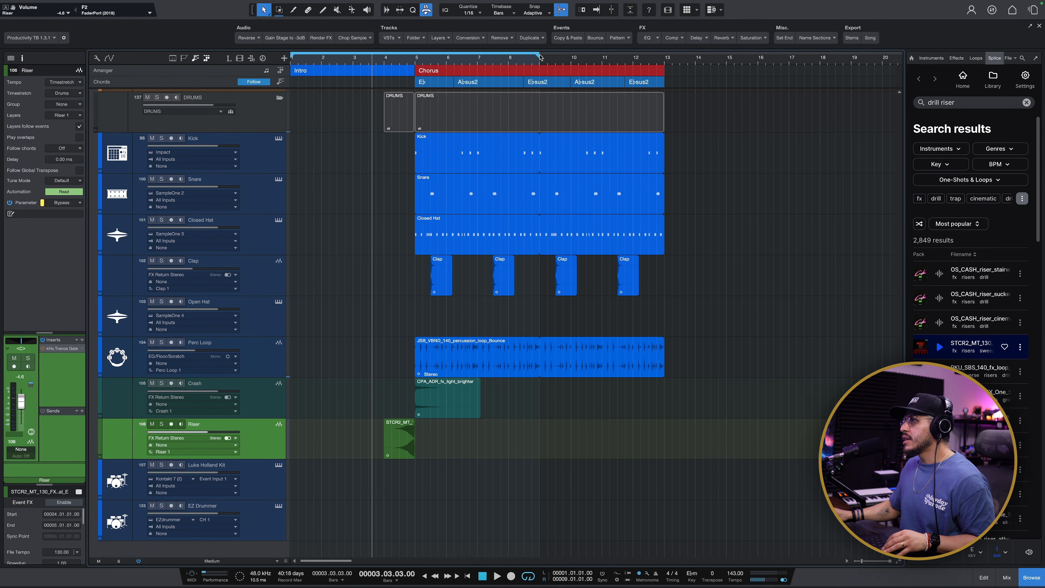
Set the loop range to the Chorus from bar 5 to bar 13 and play the arrangement from the Intro.
left_click_drag(540, 56, 649, 53)
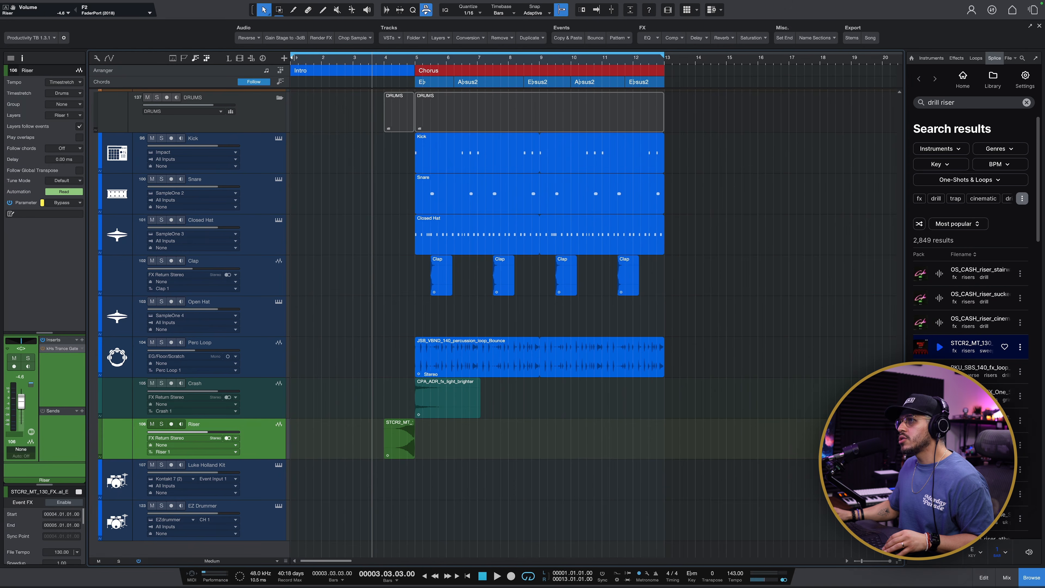
left_click_drag(294, 57, 407, 57)
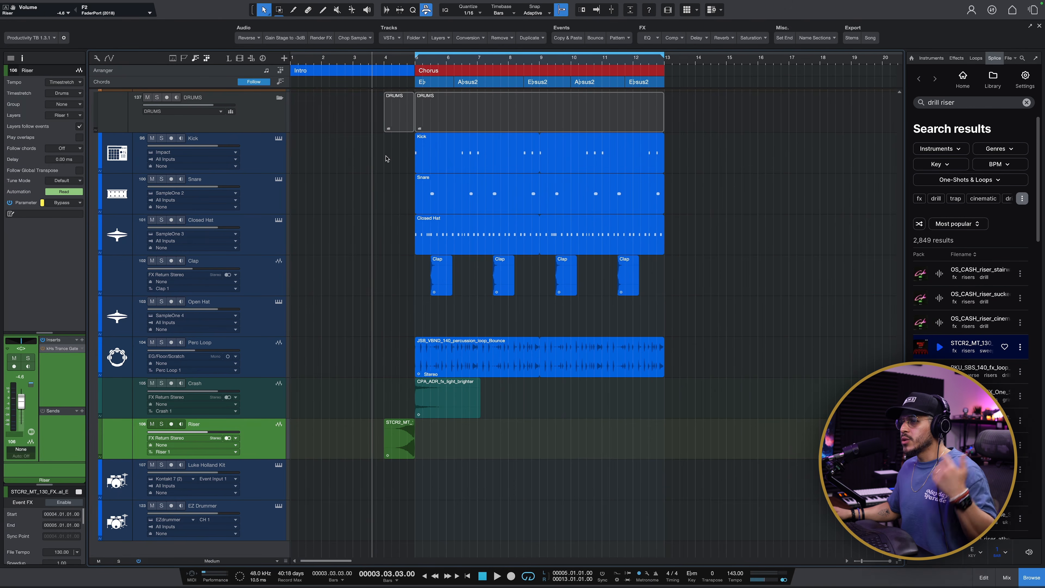
key("space")
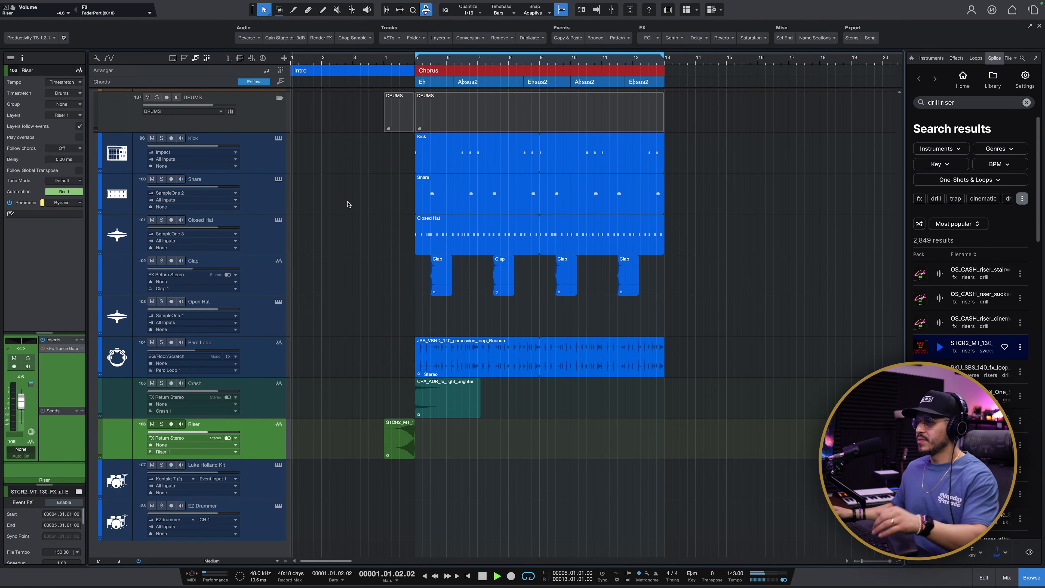
Recolour the Crash and Riser tracks blue to match the drum tracks.
left_click(259, 402, "shift")
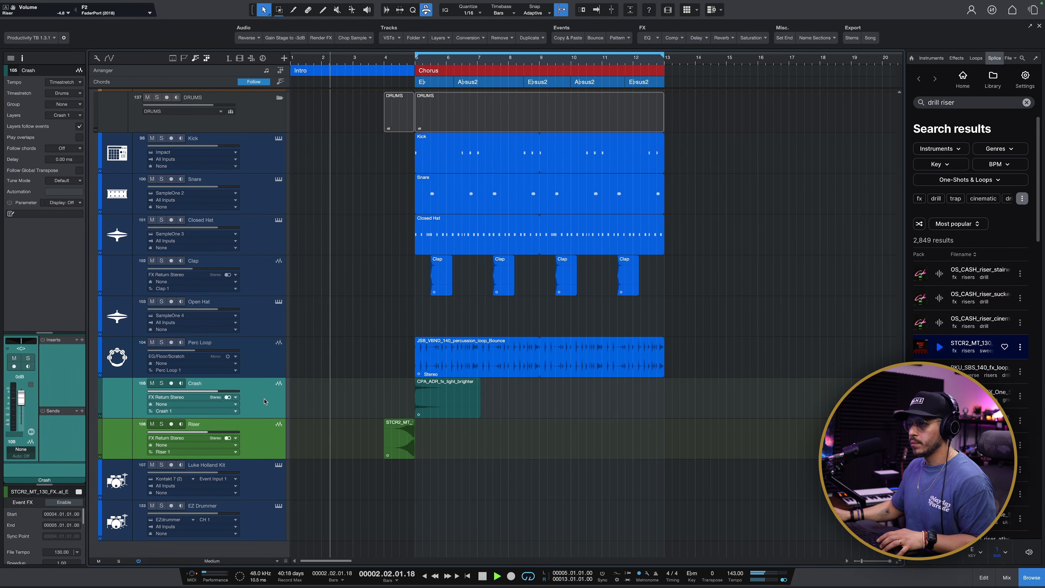
key("alt+shift+c")
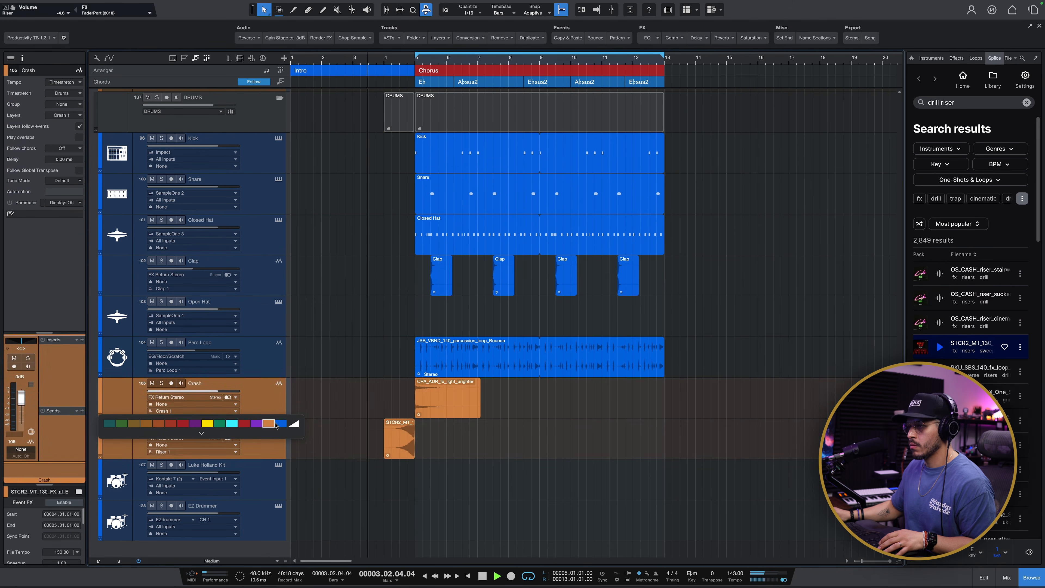
left_click(281, 423)
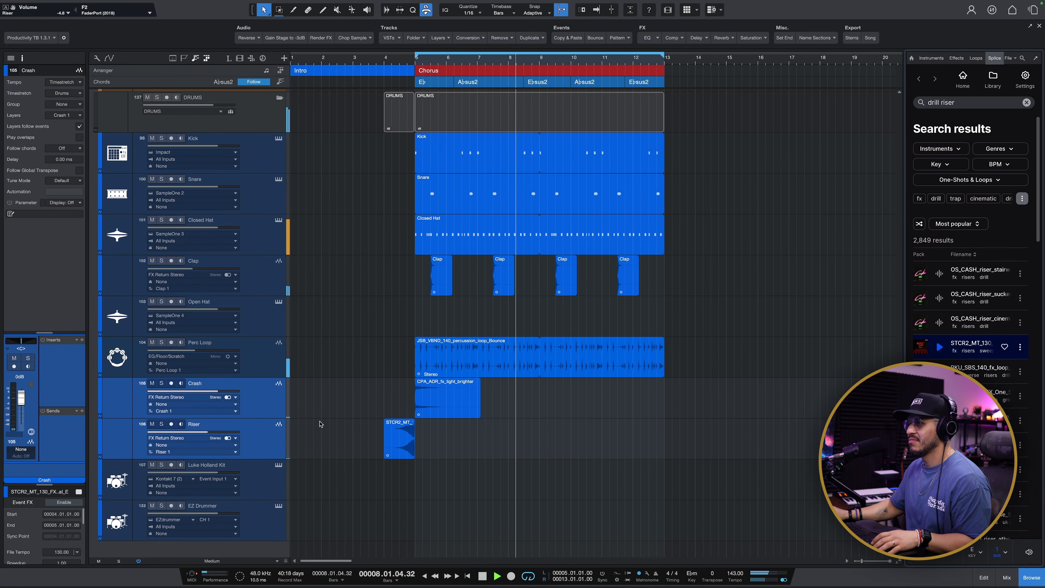
scroll(411, 424, "up", 6)
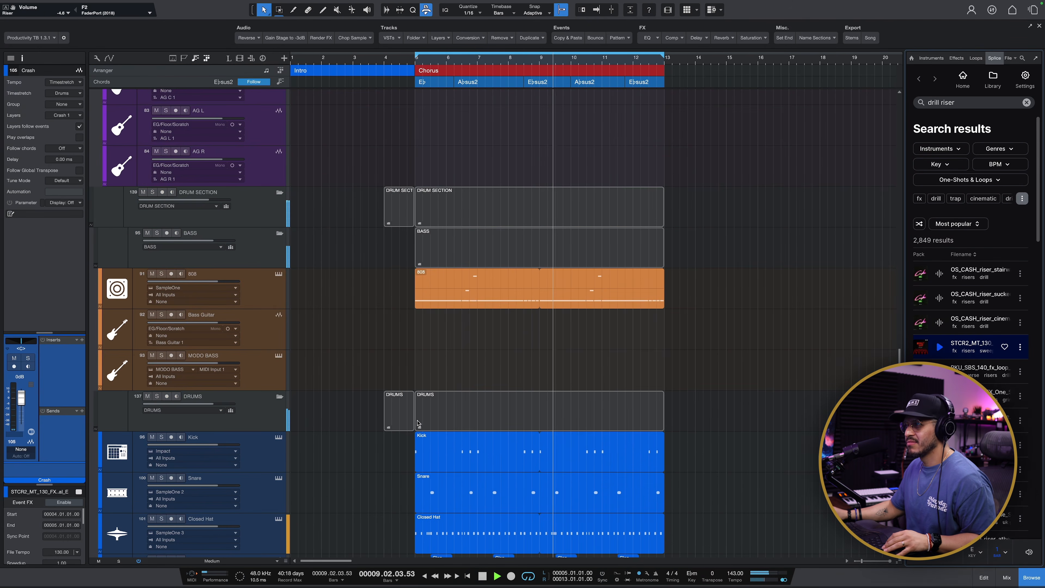
scroll(417, 423, "up", 2)
scroll(417, 423, "up", 8)
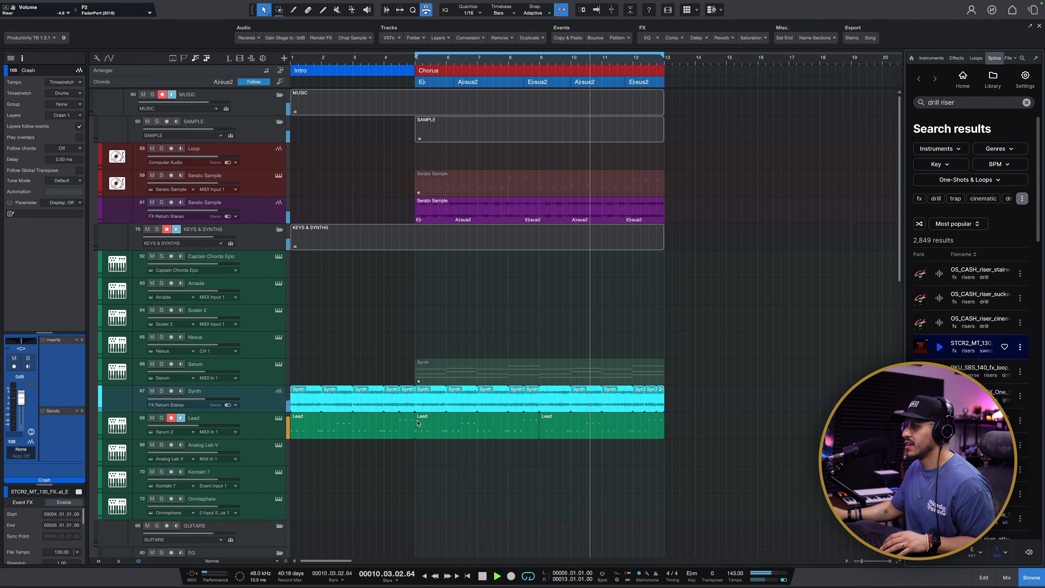